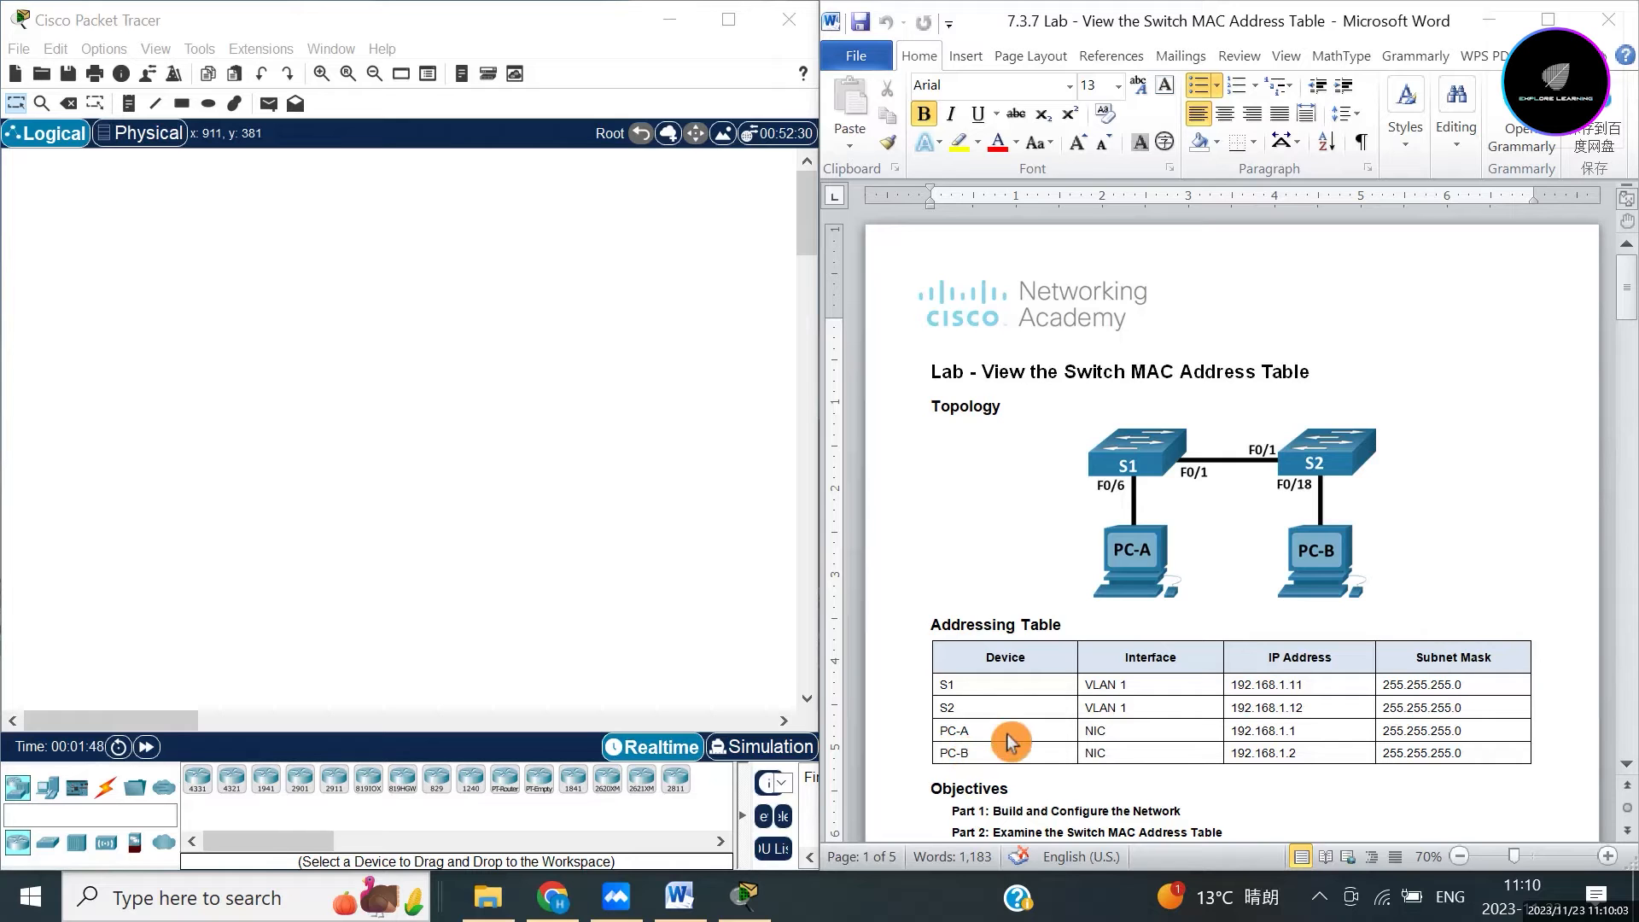
Scroll the lab handout down to the Topology and select the Addressing Table heading.
click(1426, 451)
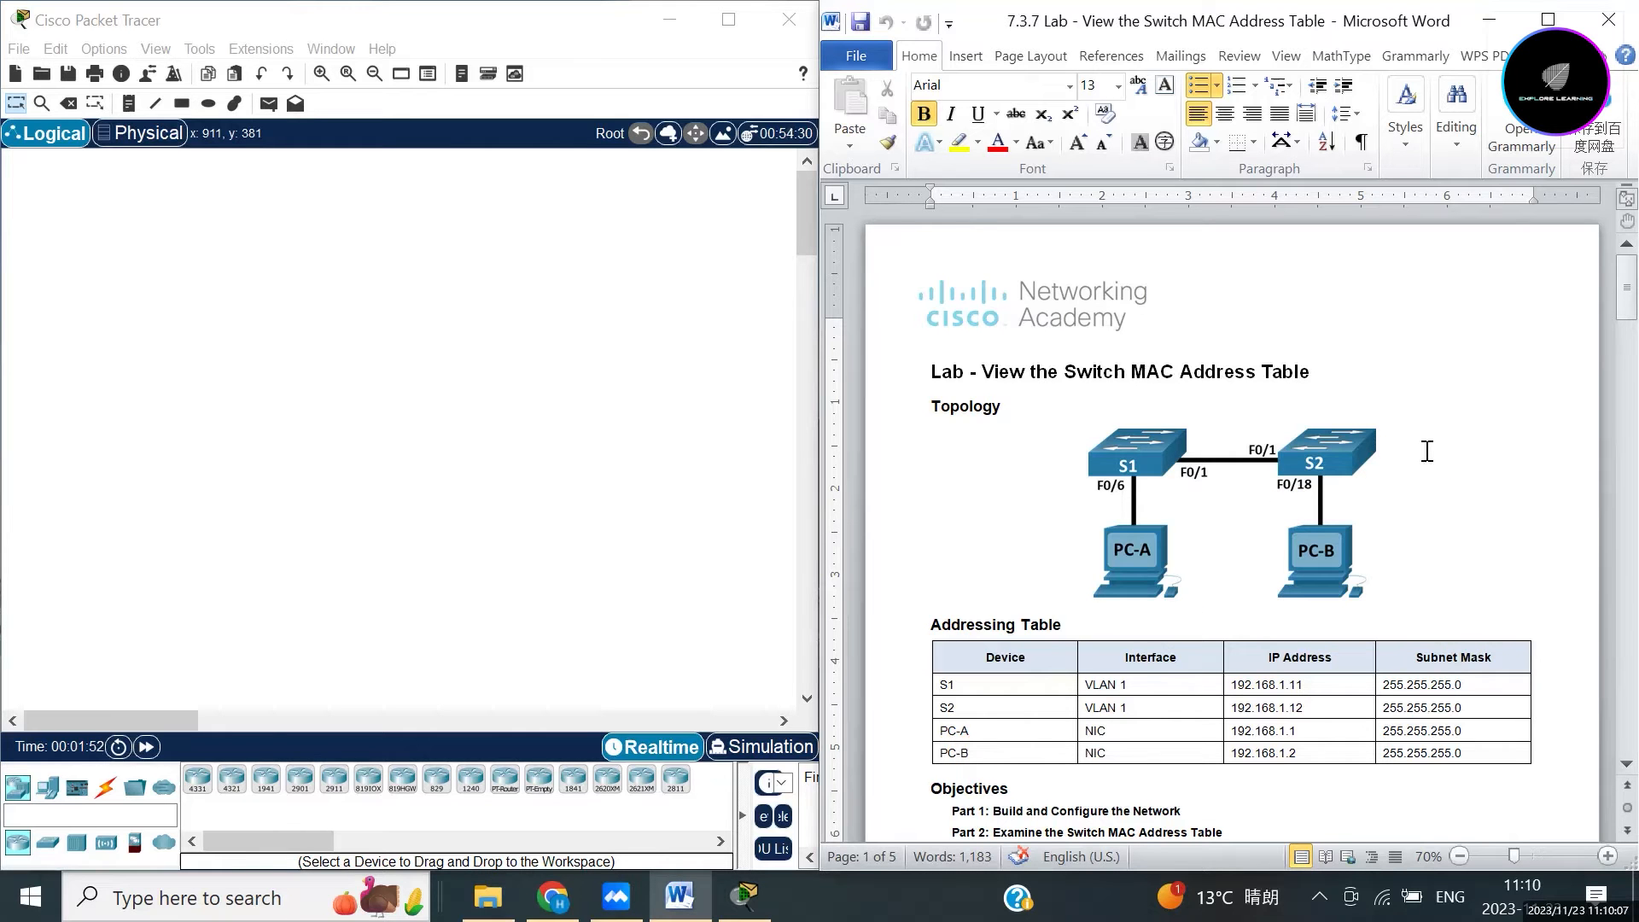
scroll(1428, 465, down, 1)
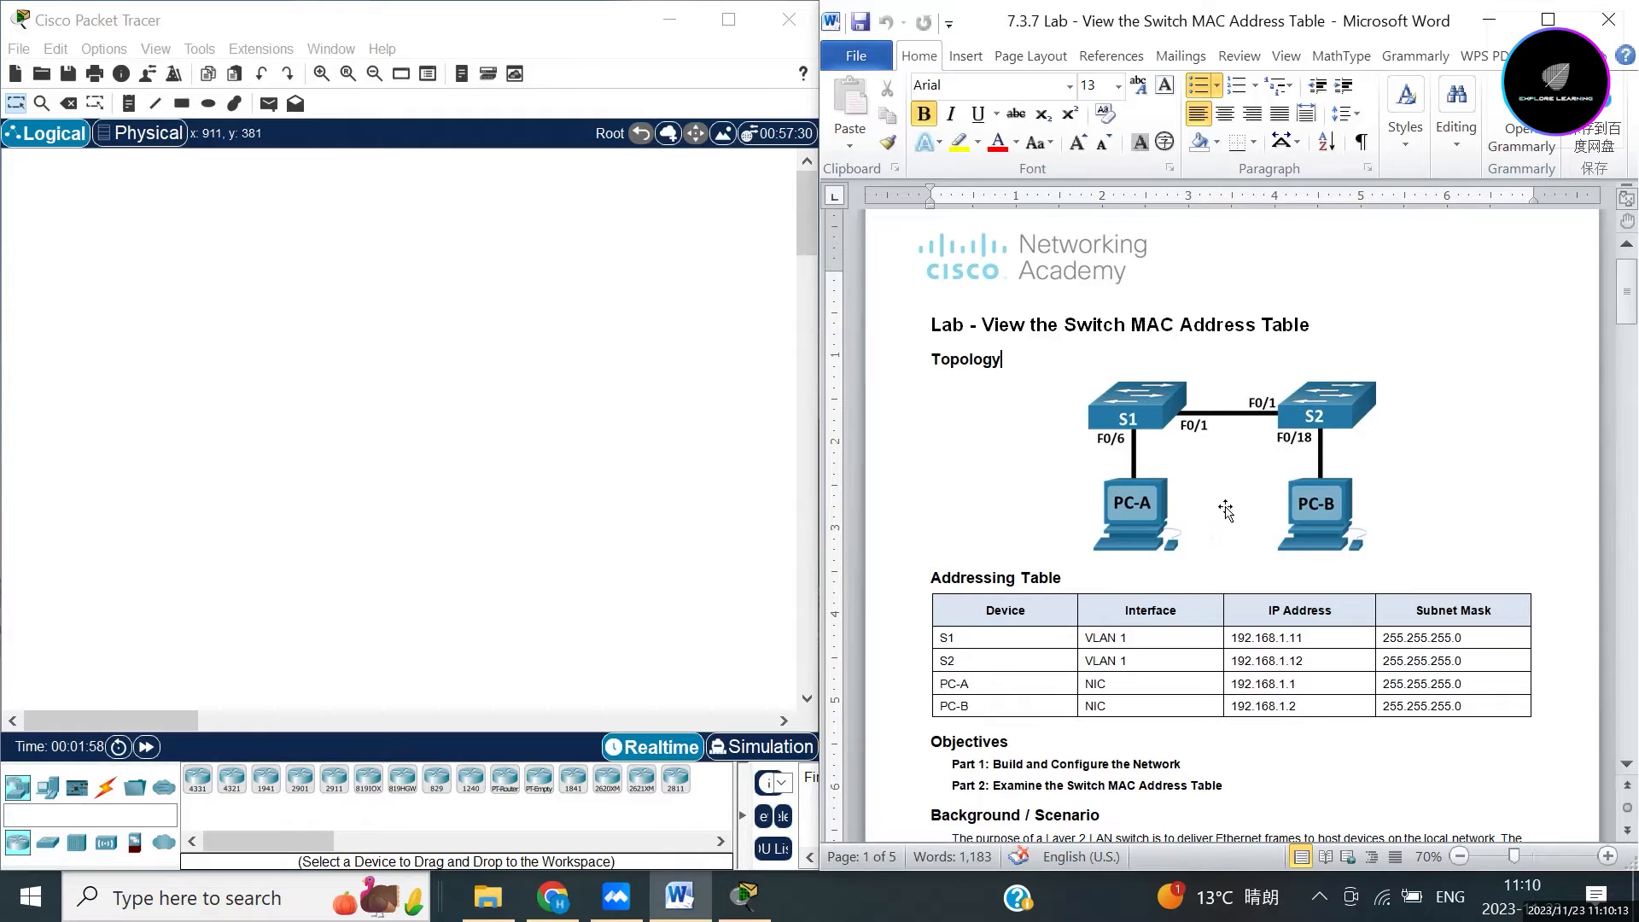
scroll(1384, 519, down, 3)
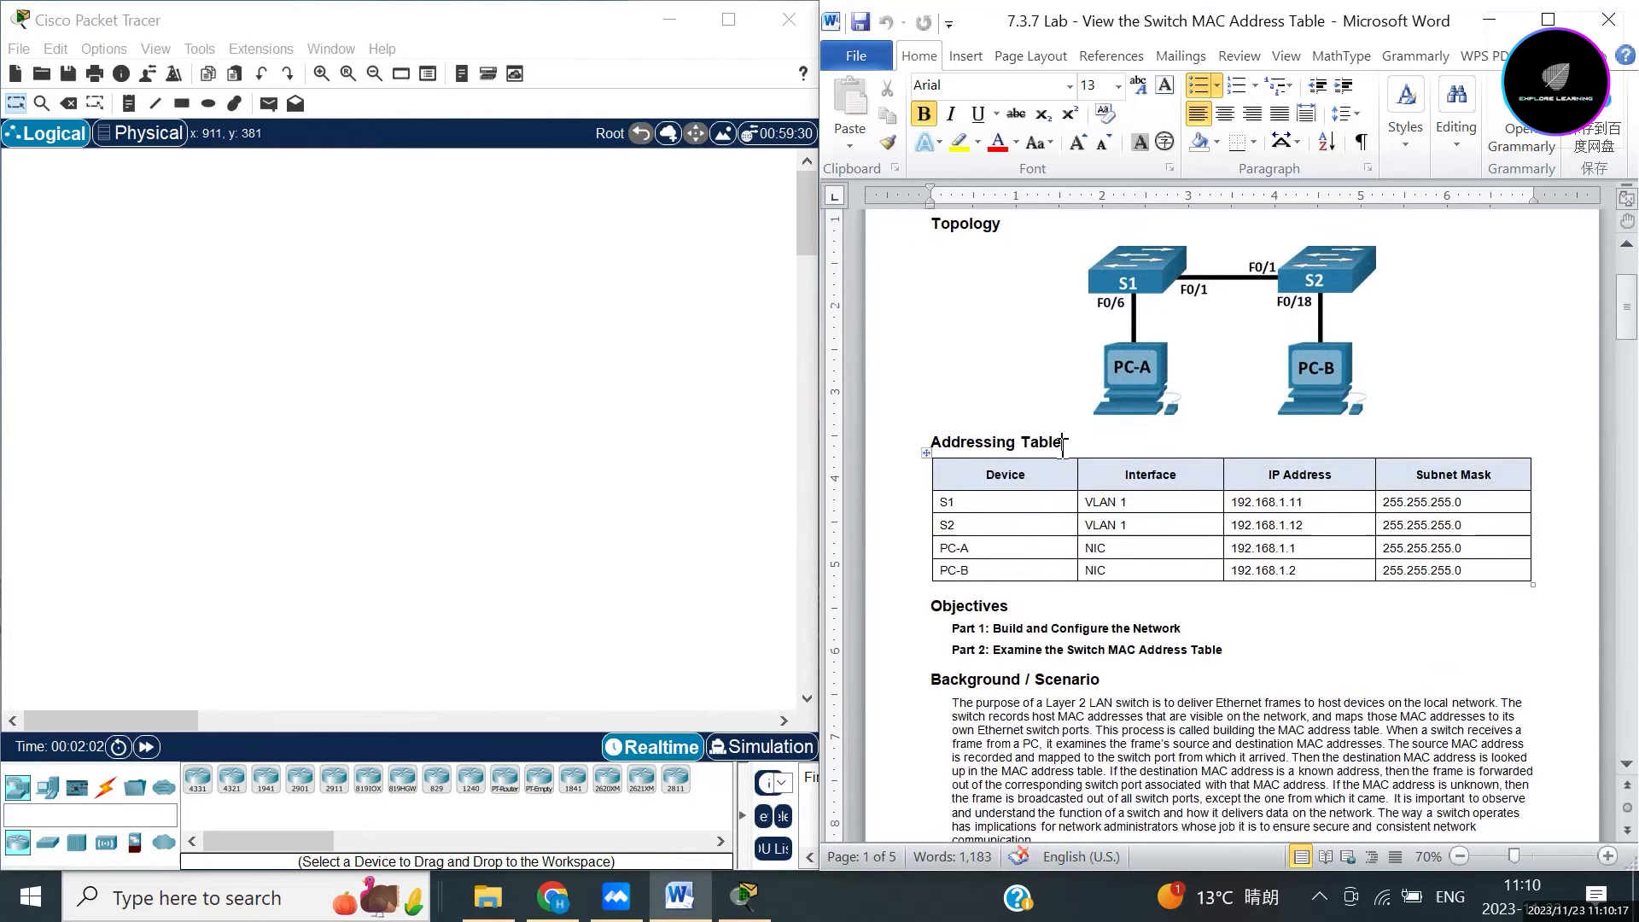
drag(1067, 443, 949, 433)
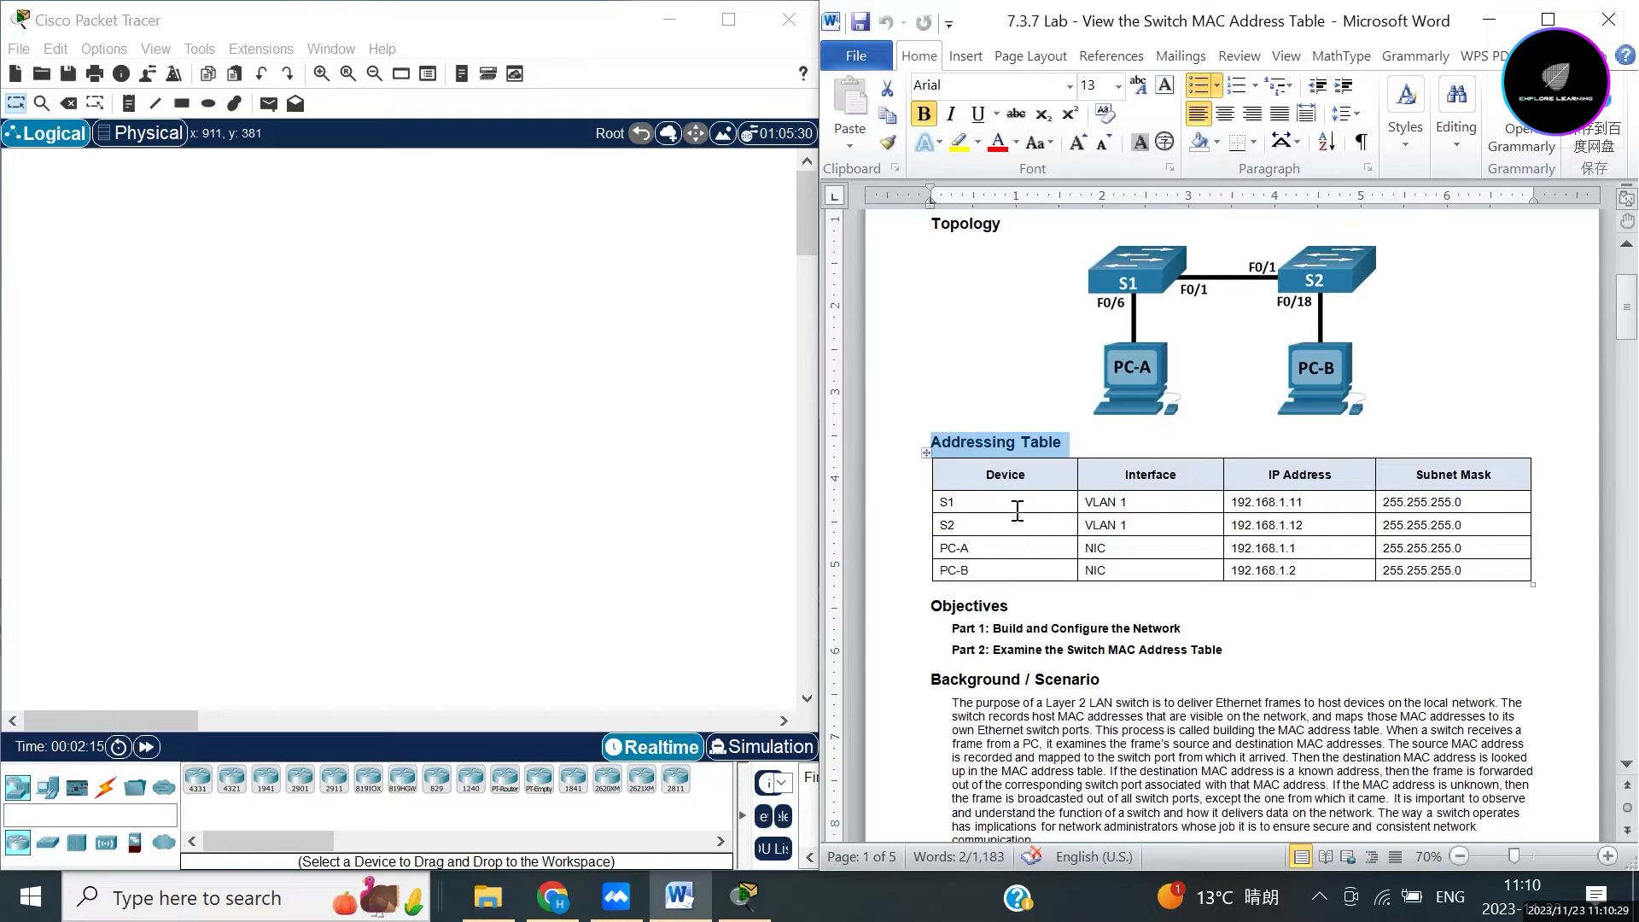
Select the Objectives heading, then highlight the Background / Scenario heading below it.
scroll(1007, 600, down, 2)
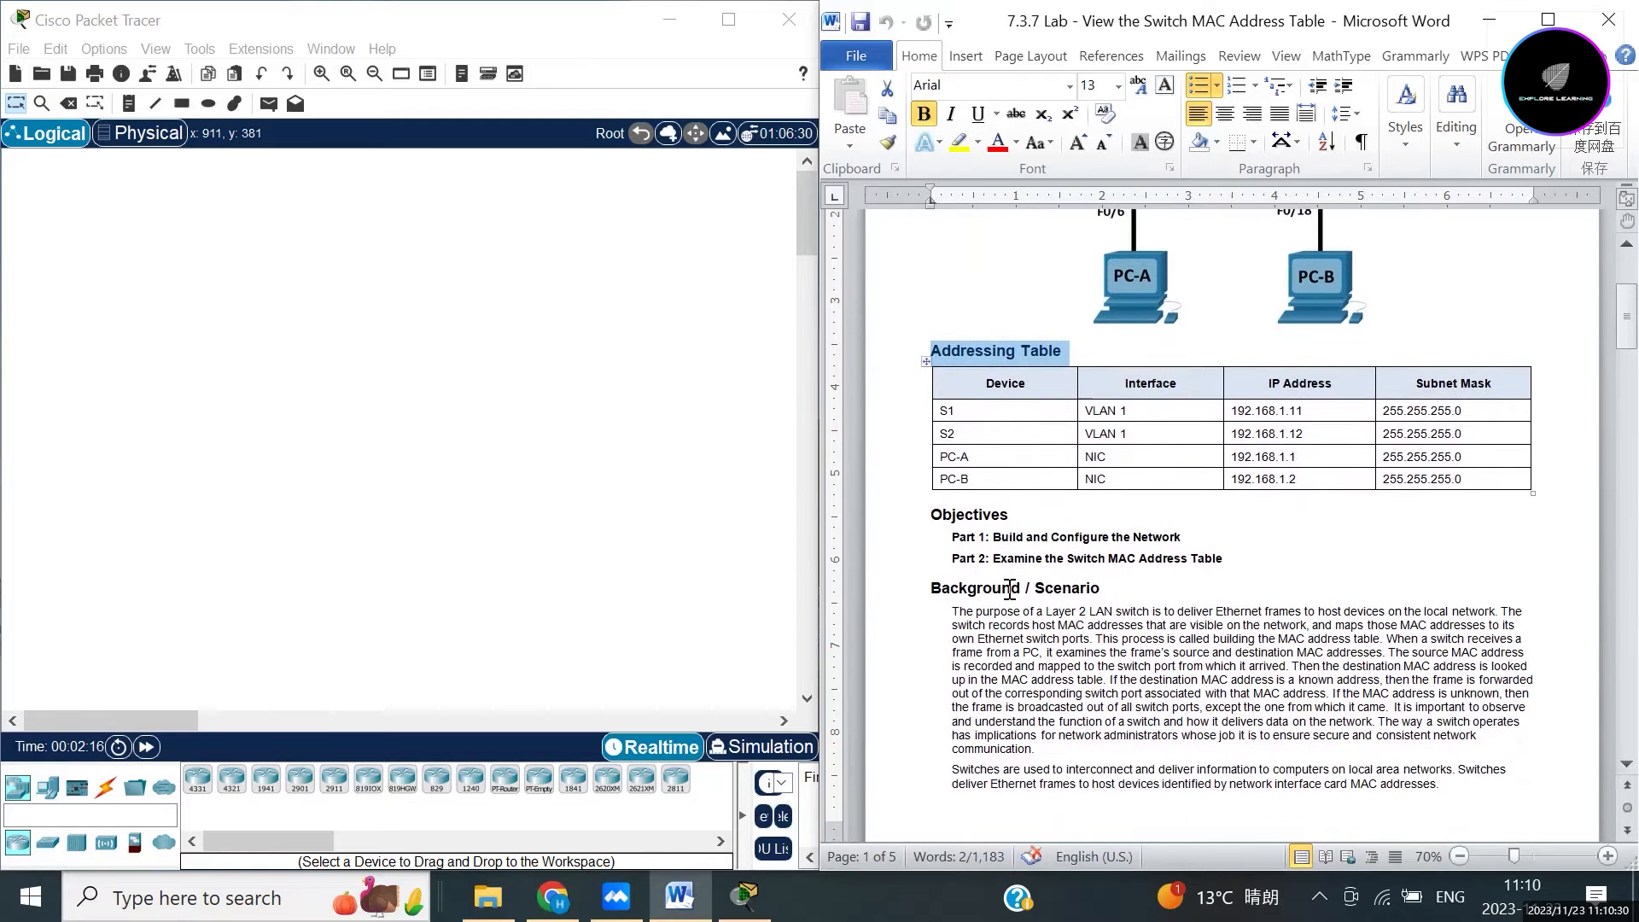
click(1015, 517)
double_click(1015, 517)
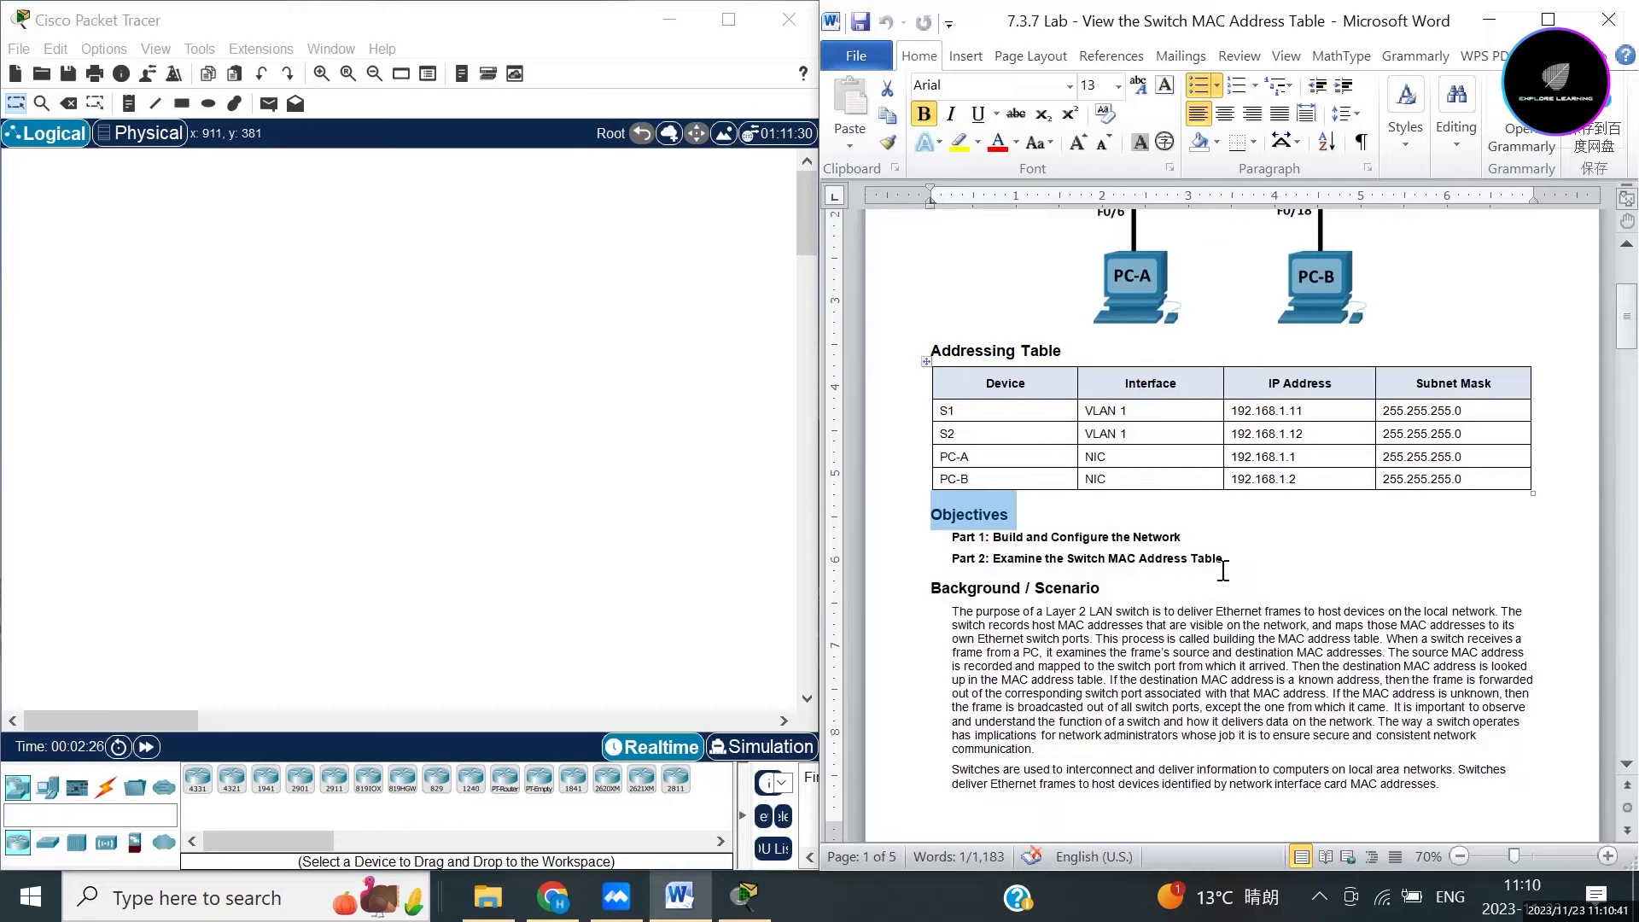
click(1196, 611)
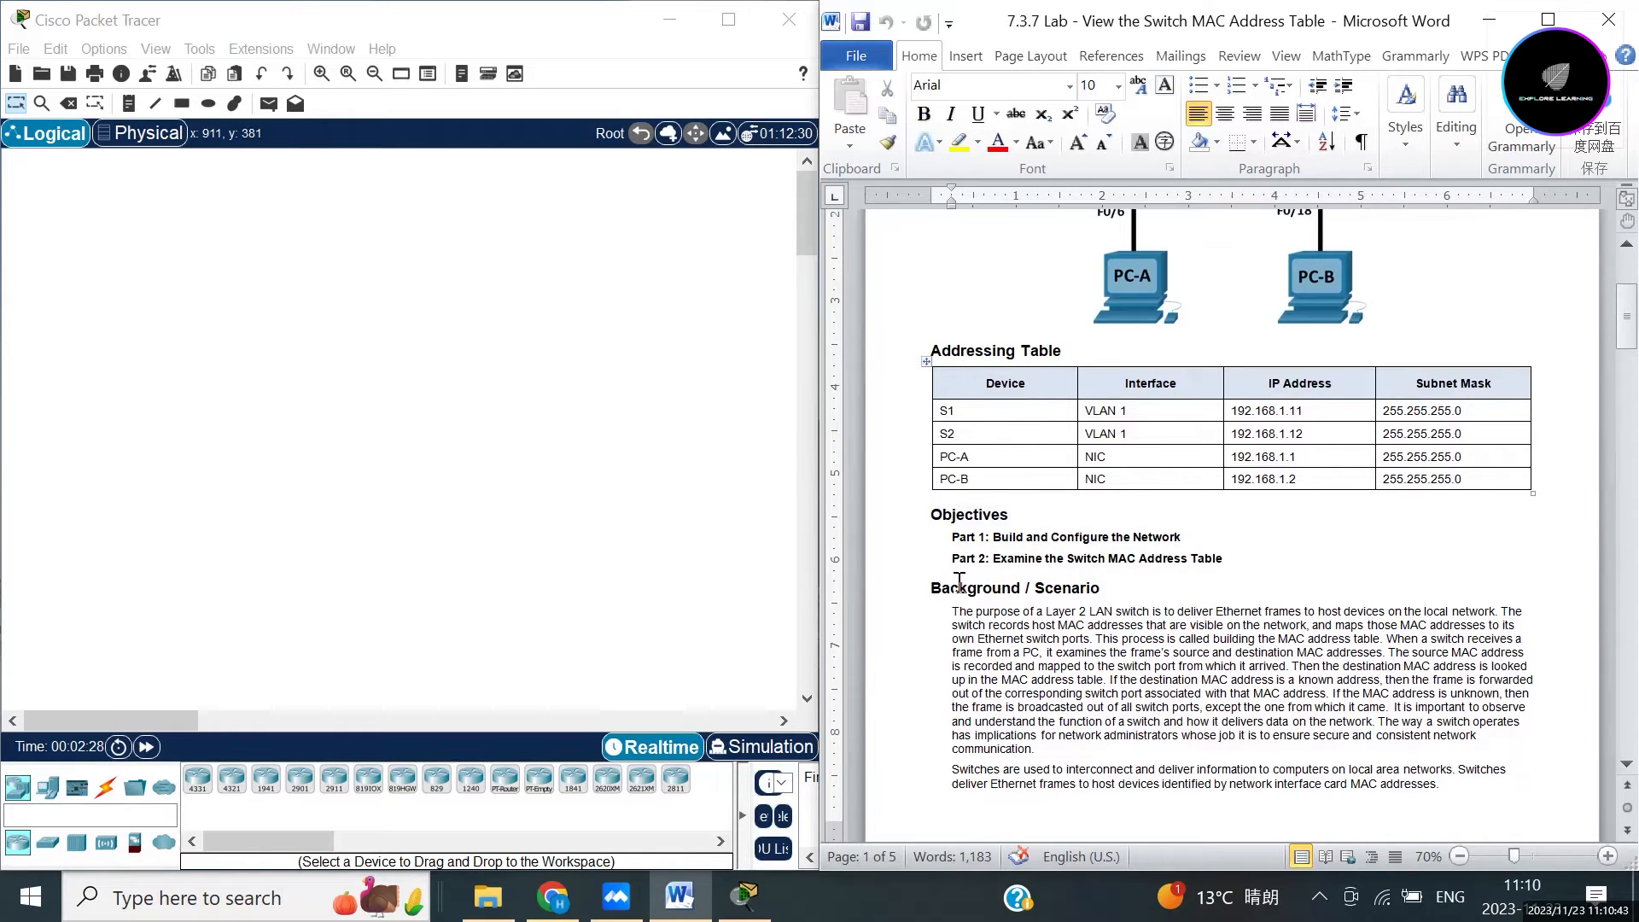
drag(932, 589, 1119, 604)
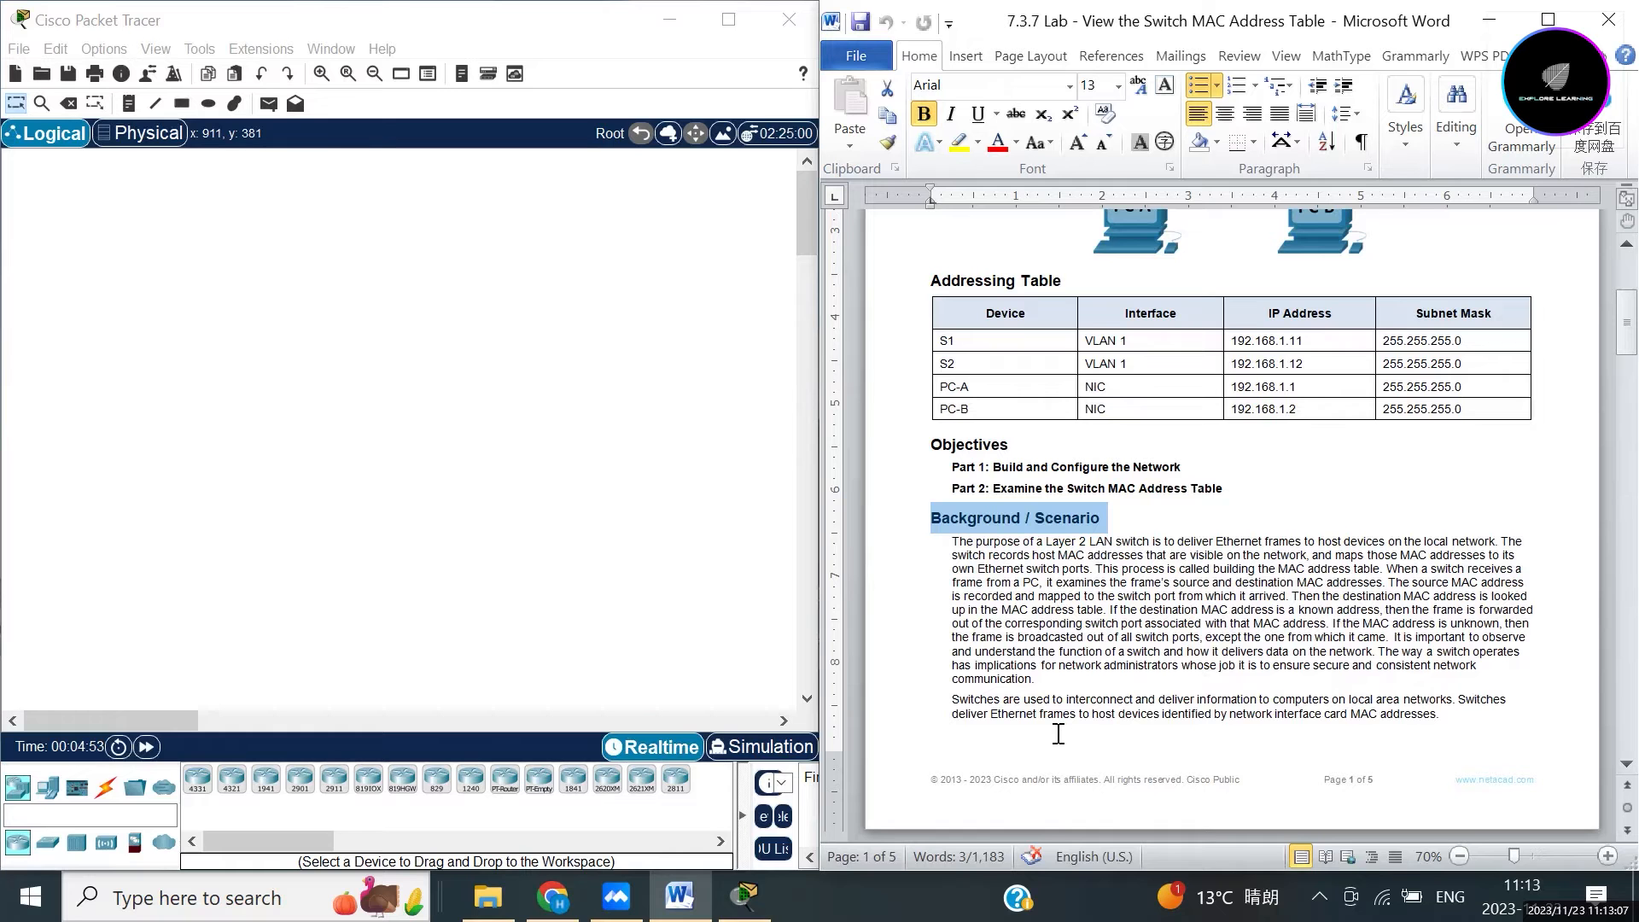
Scroll to page 2 and highlight the 'In Part 1' introductory sentence.
scroll(1263, 679, down, 1)
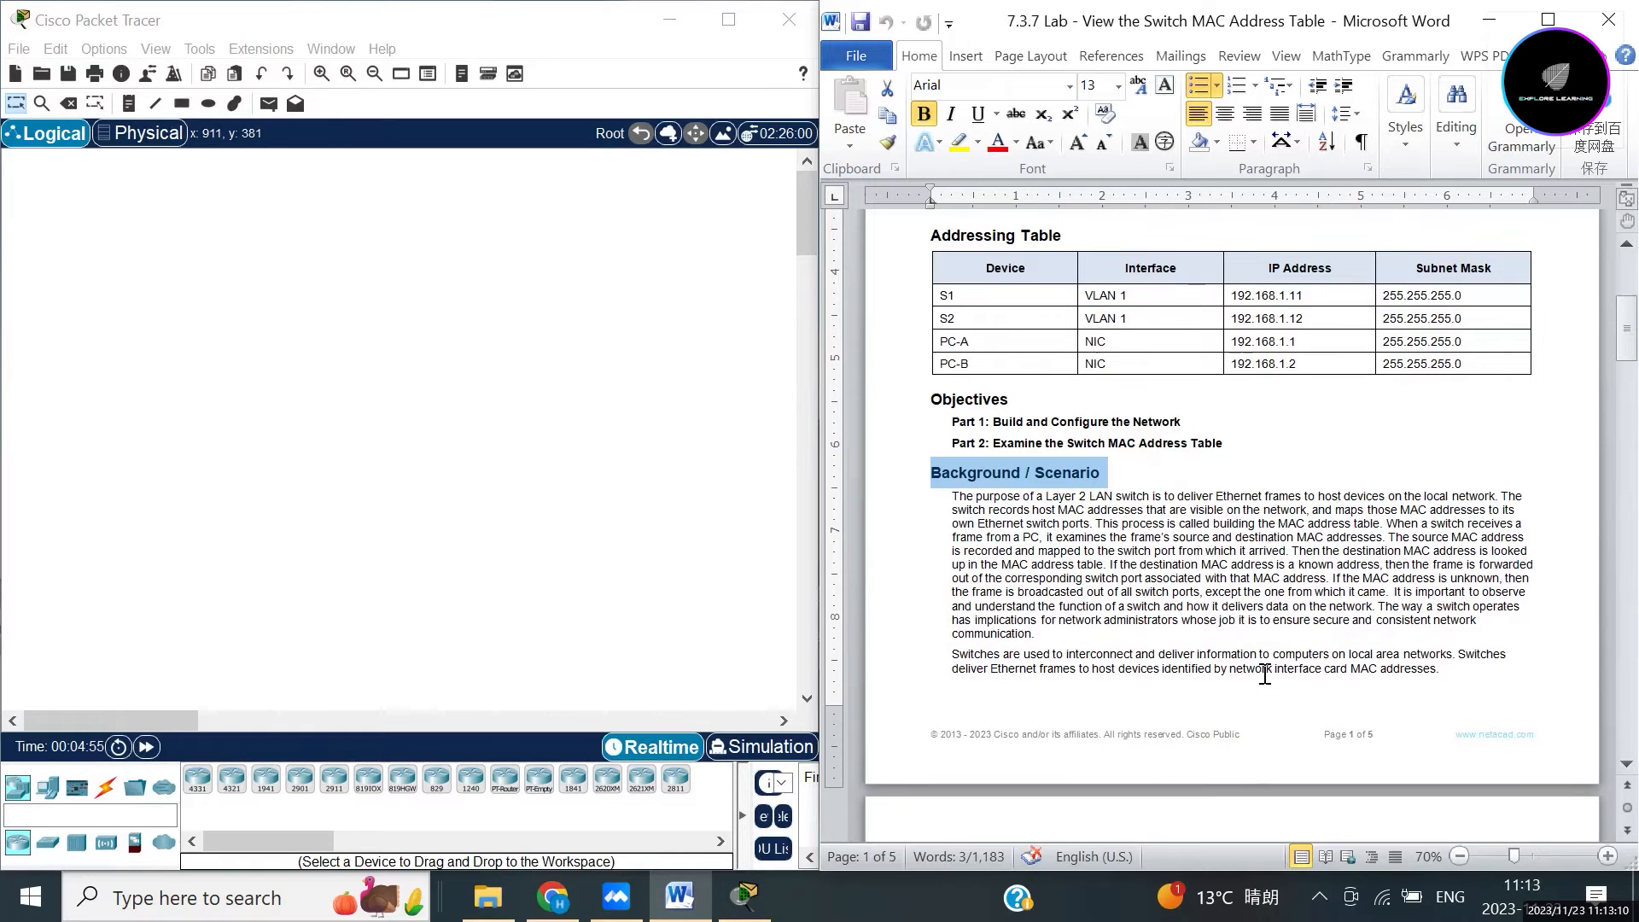
scroll(1268, 657, down, 3)
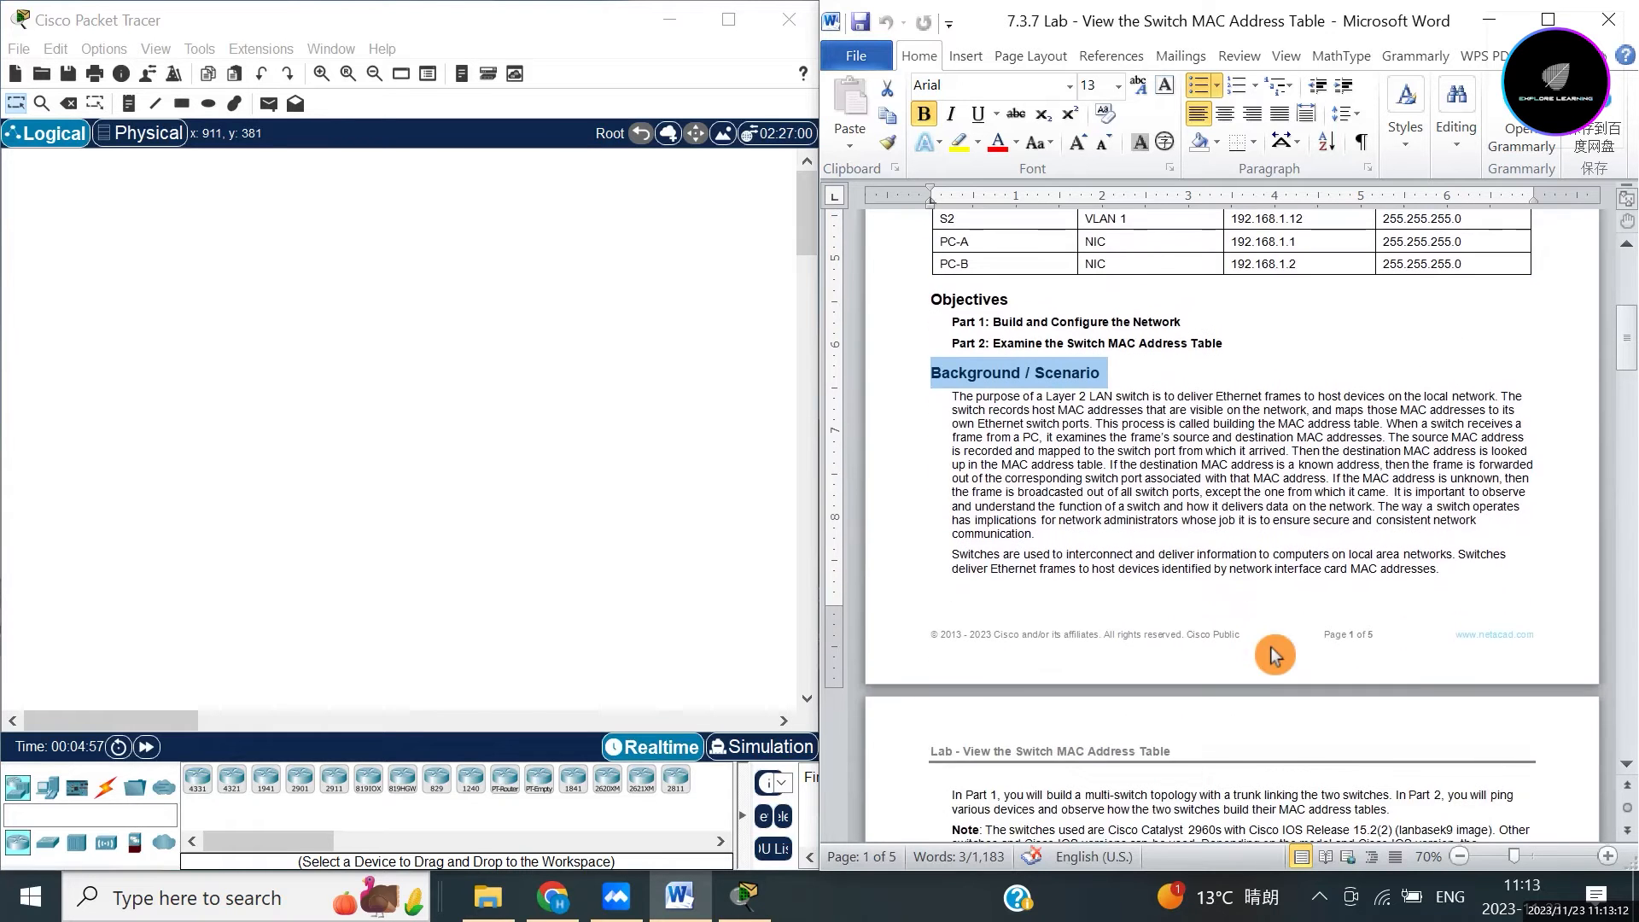
scroll(1271, 647, down, 3)
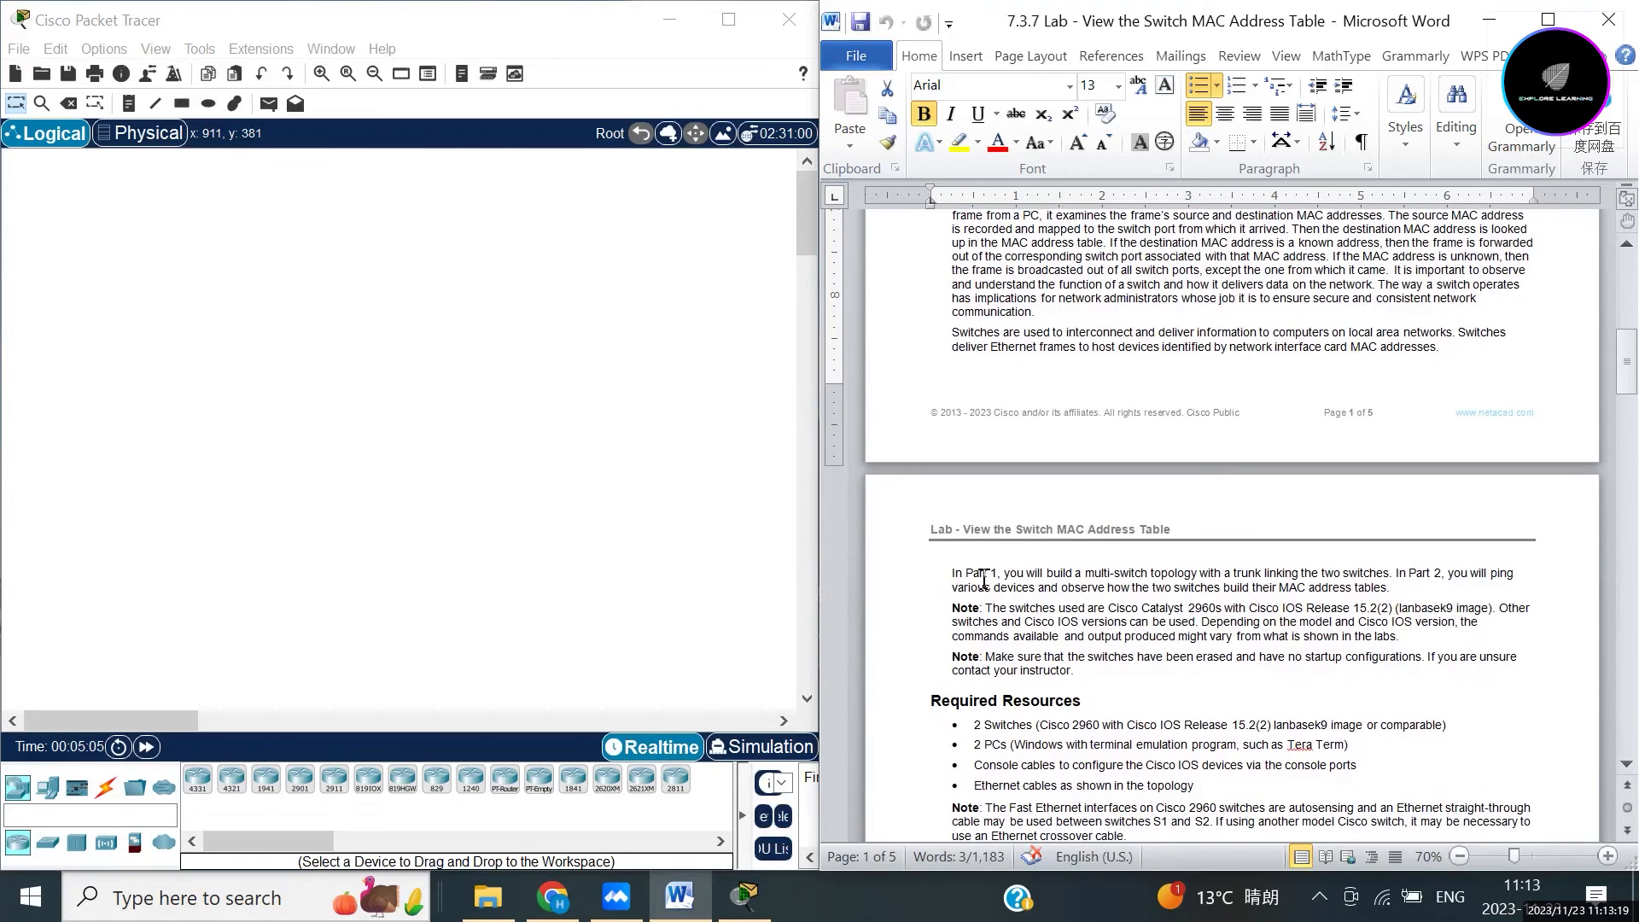
drag(952, 578, 998, 579)
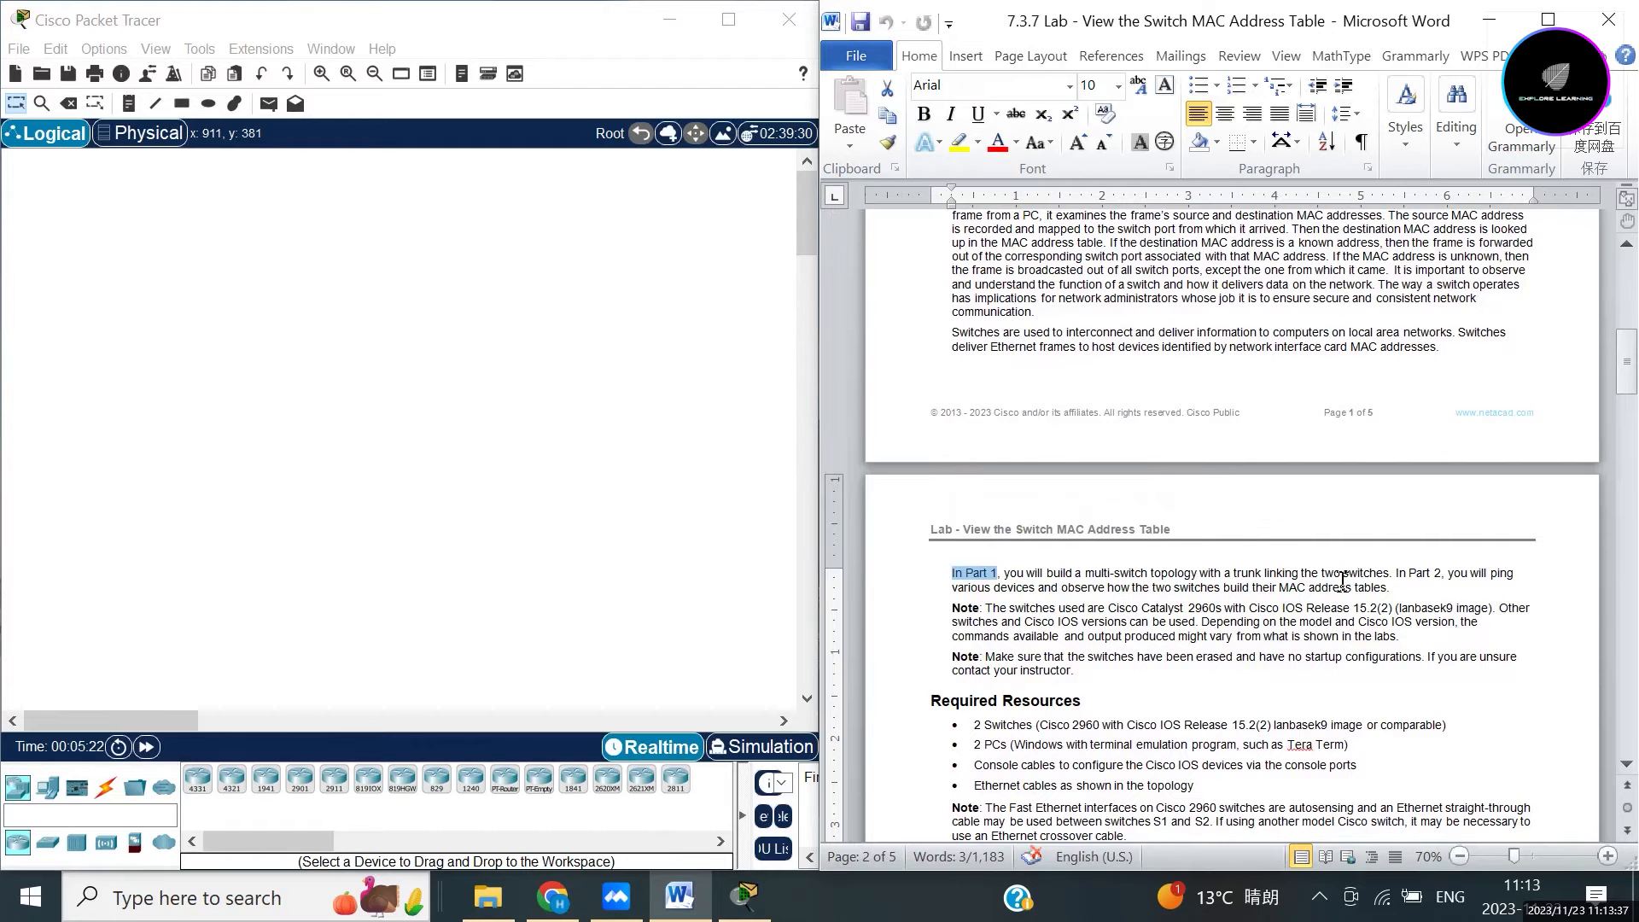
drag(1387, 588, 952, 587)
Read through the Part 1 steps, then return to page 1's topology and addressing table.
scroll(1020, 584, down, 3)
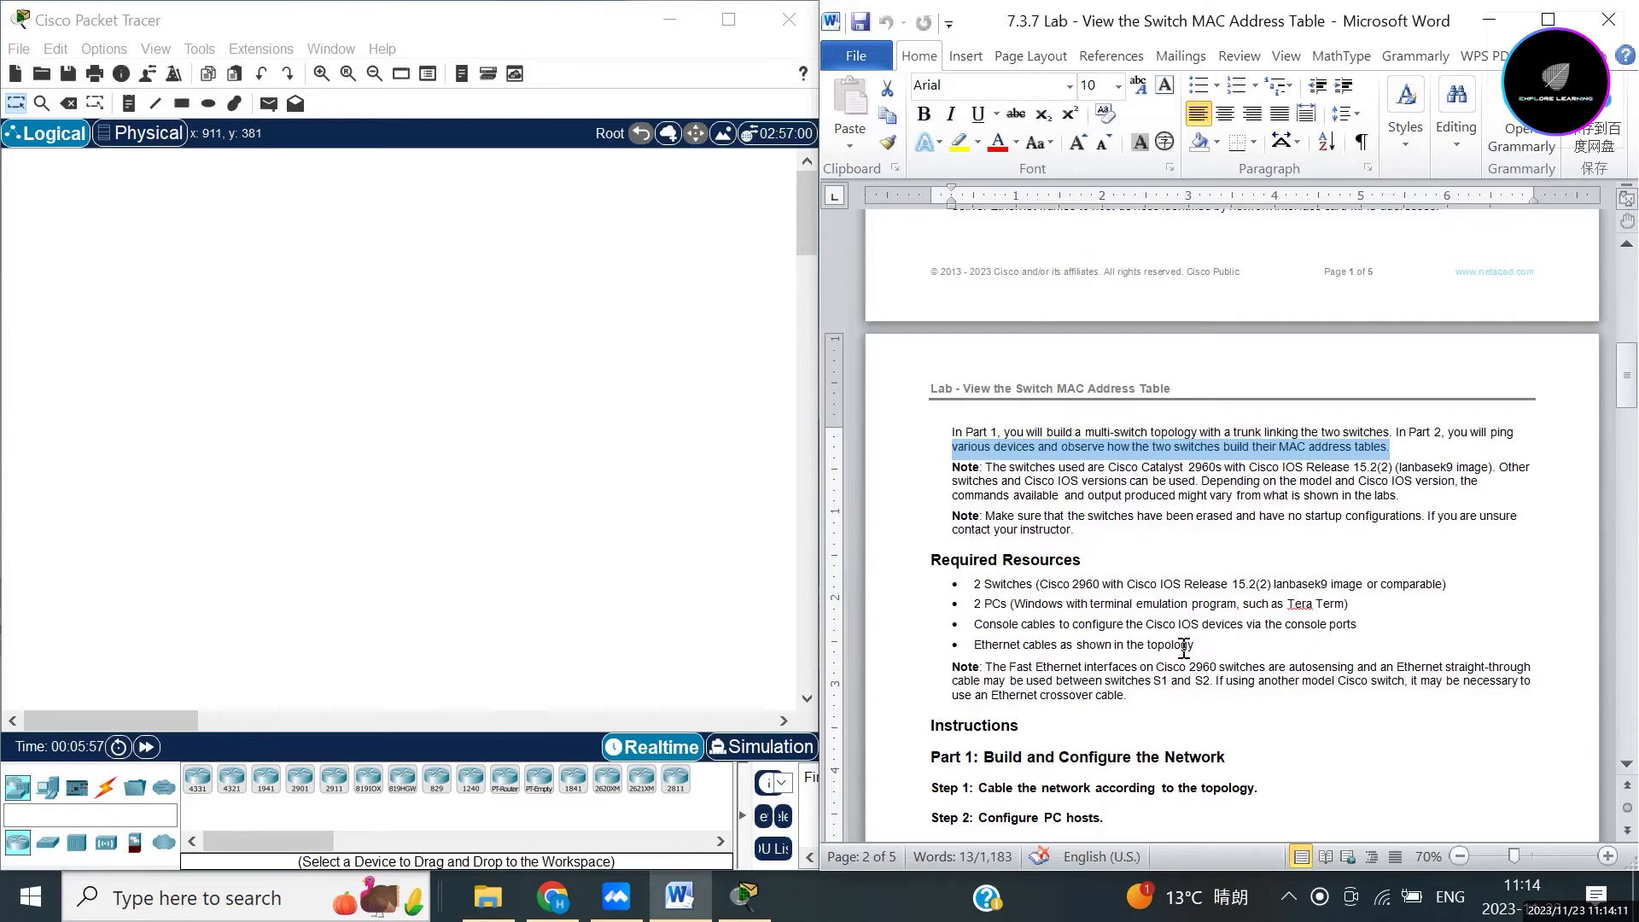
scroll(1186, 647, down, 1)
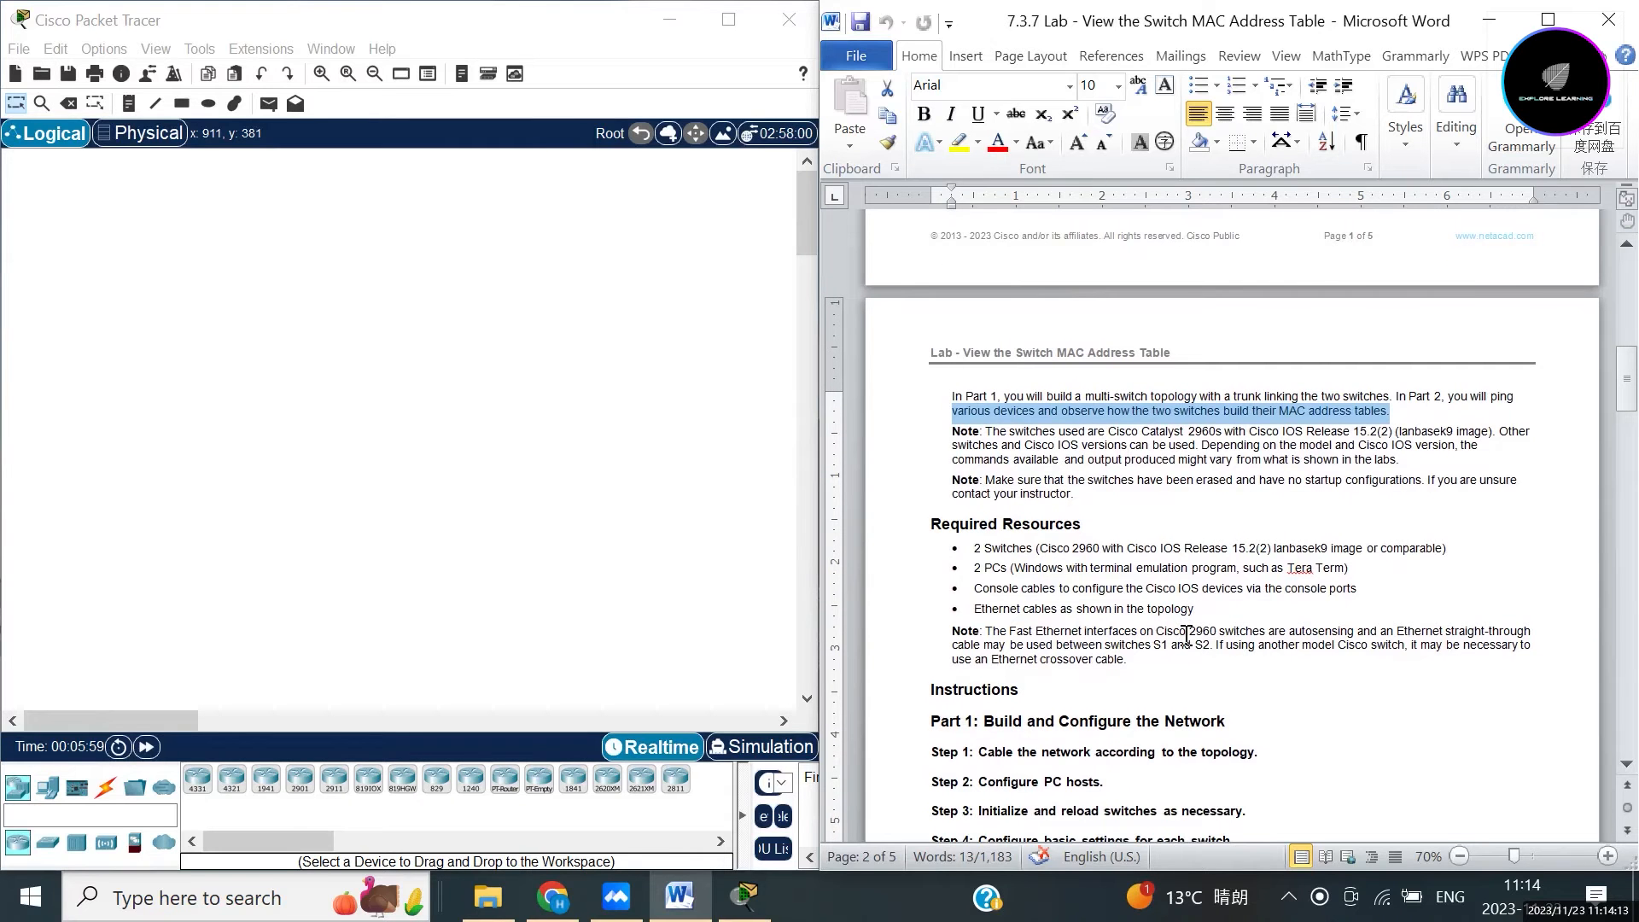
scroll(1186, 636, down, 5)
click(1141, 649)
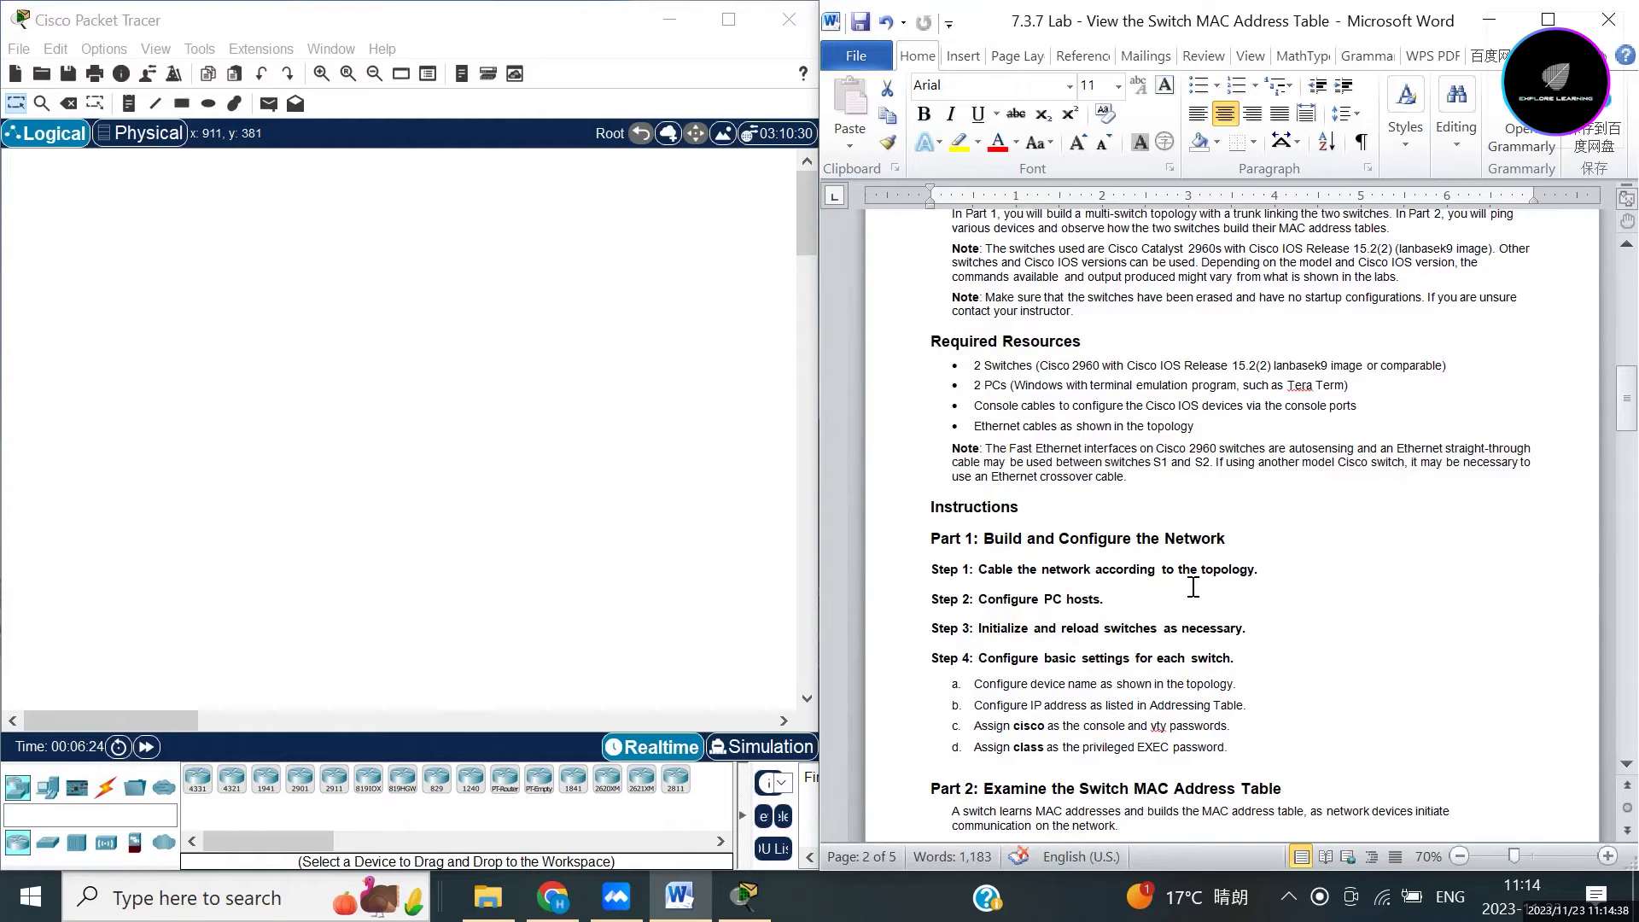
scroll(1259, 542, up, 10)
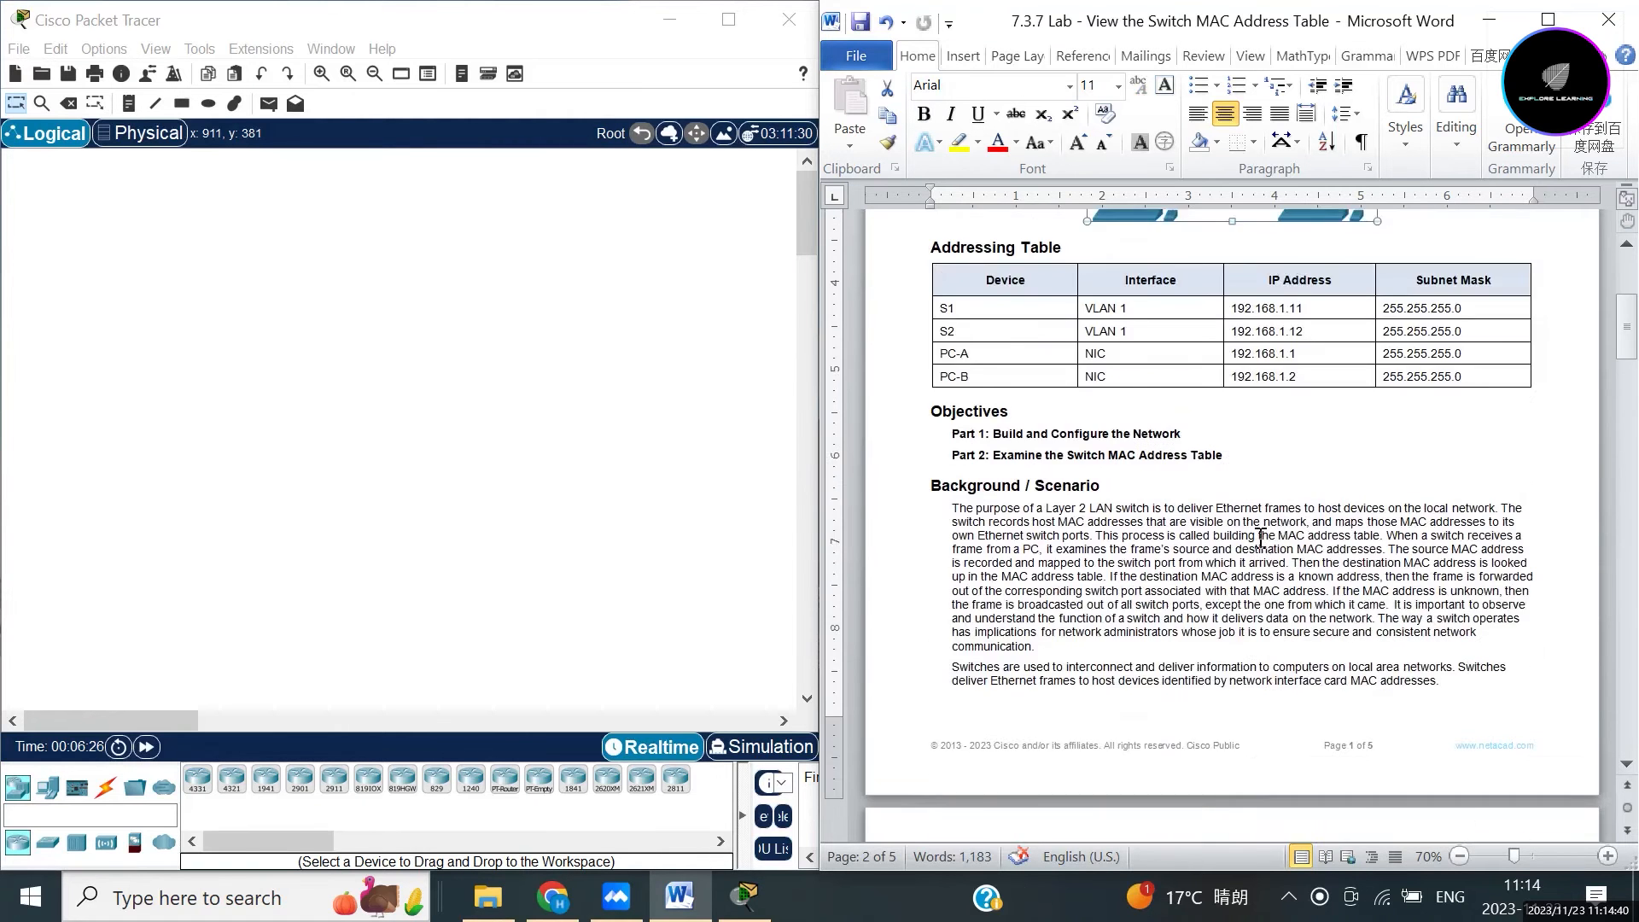
click(1476, 501)
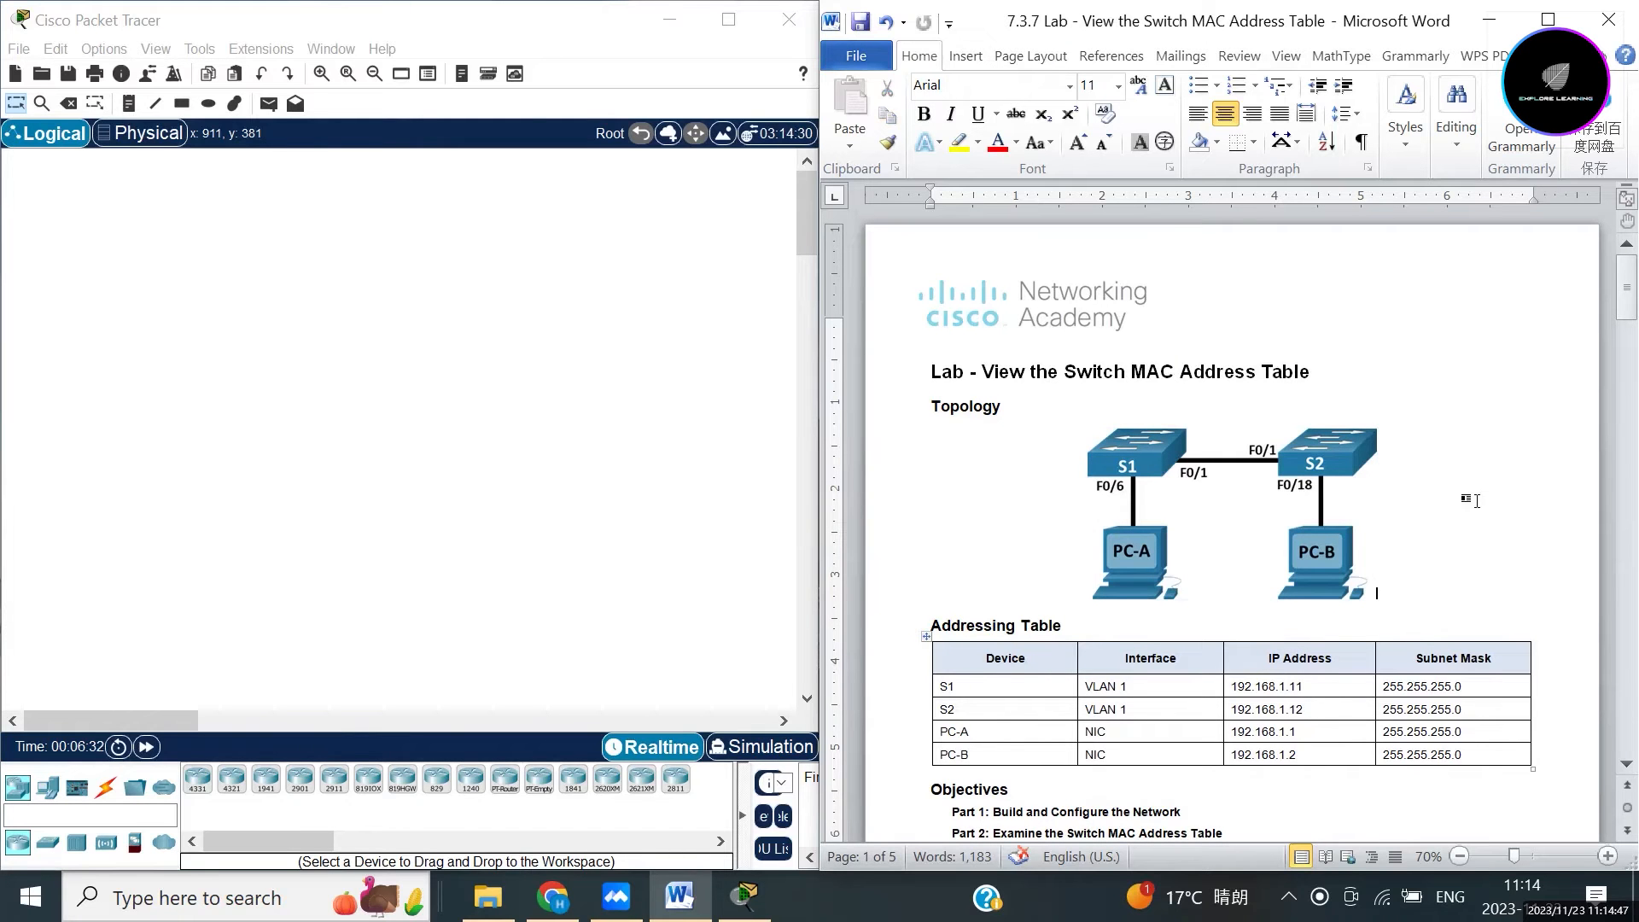
Place a 2960 switch on the canvas and paste a copy level with it.
click(360, 388)
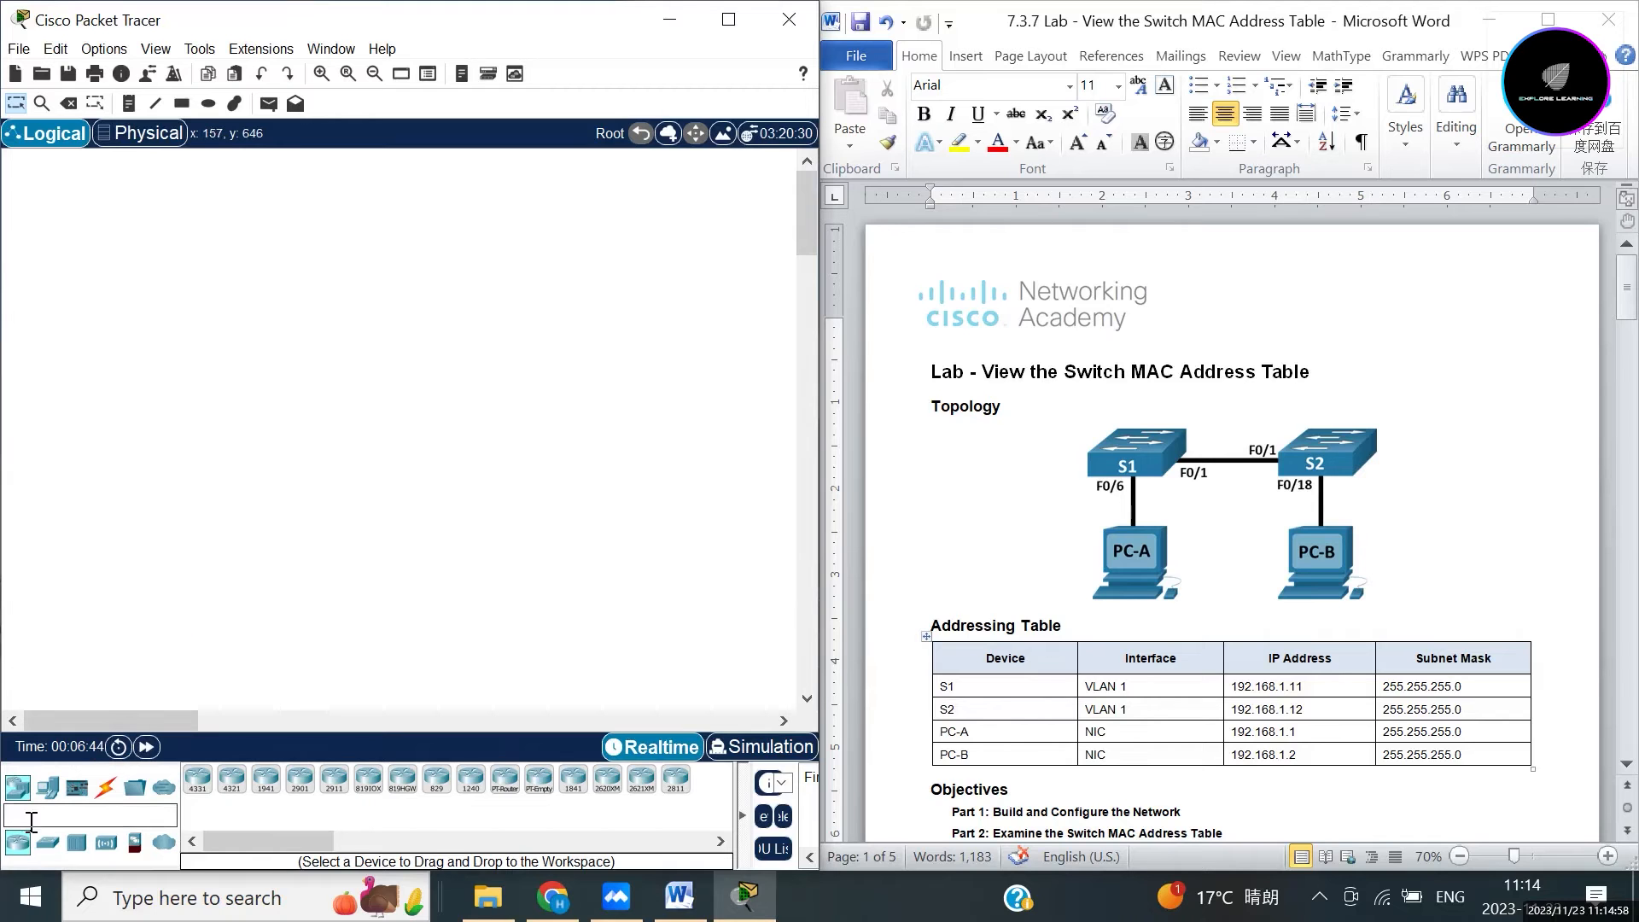
click(46, 844)
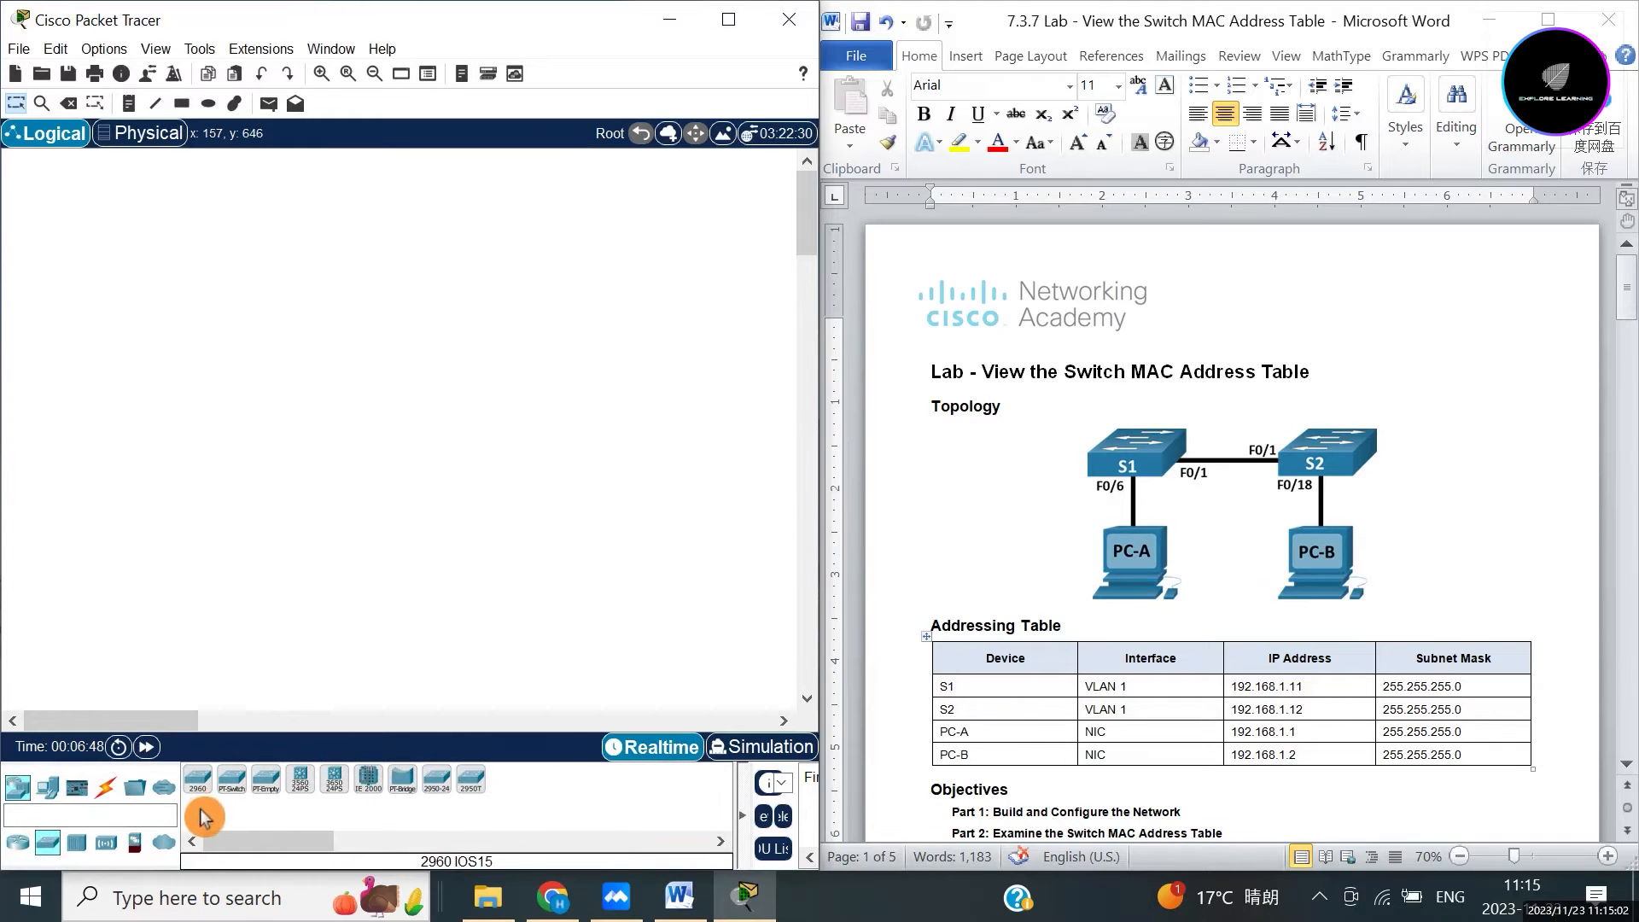
drag(197, 781, 340, 464)
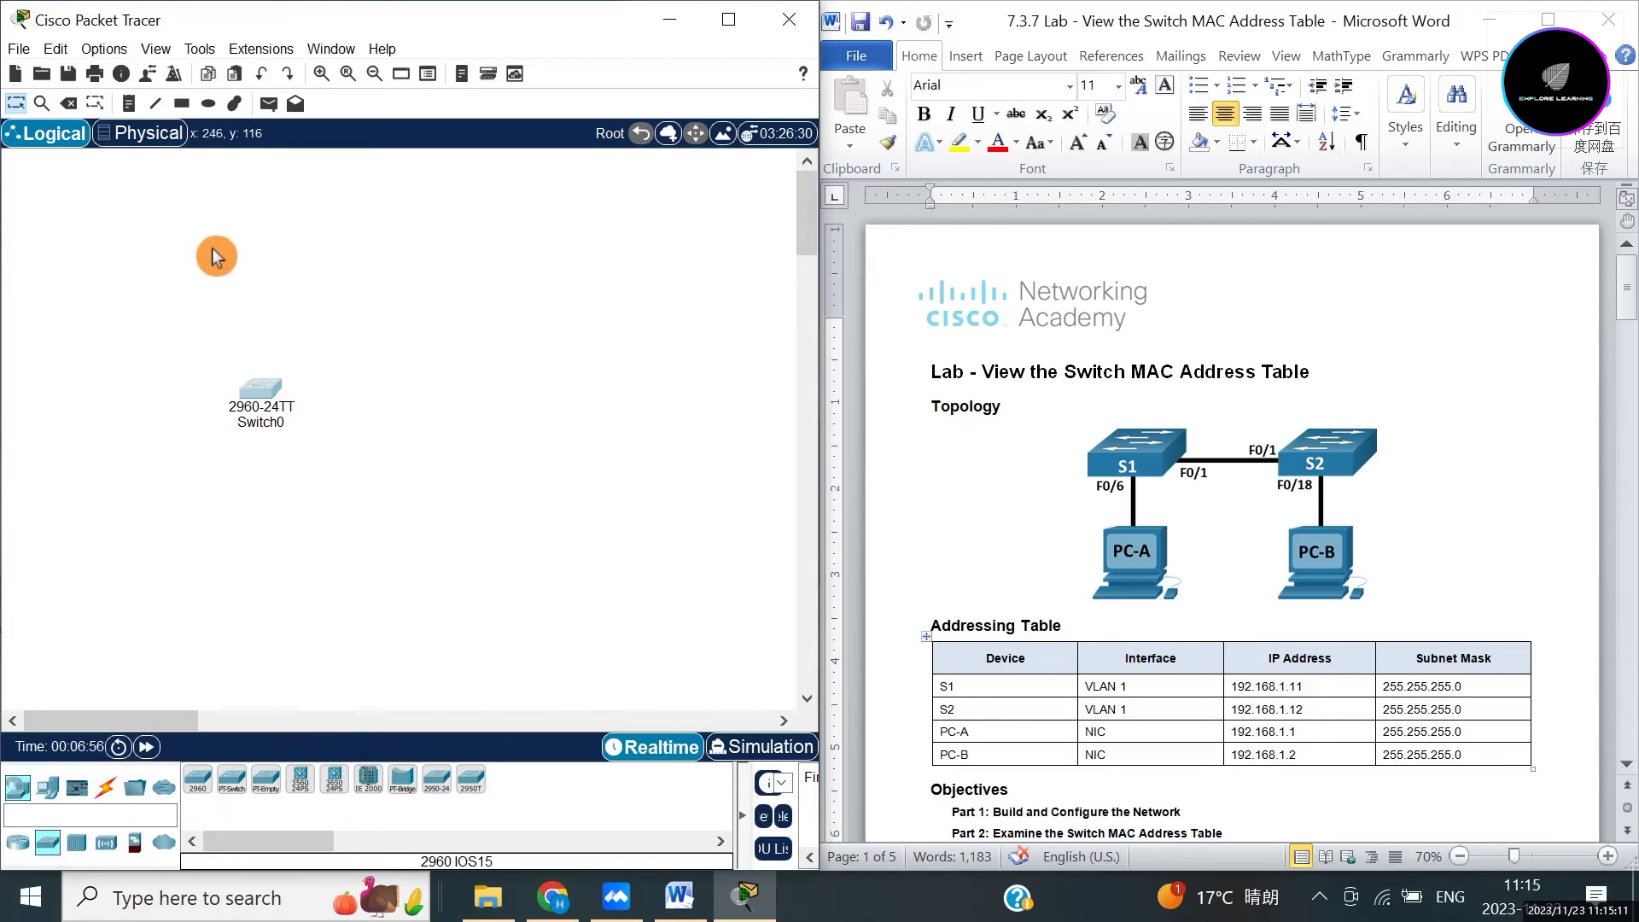
mouse_move(282, 409)
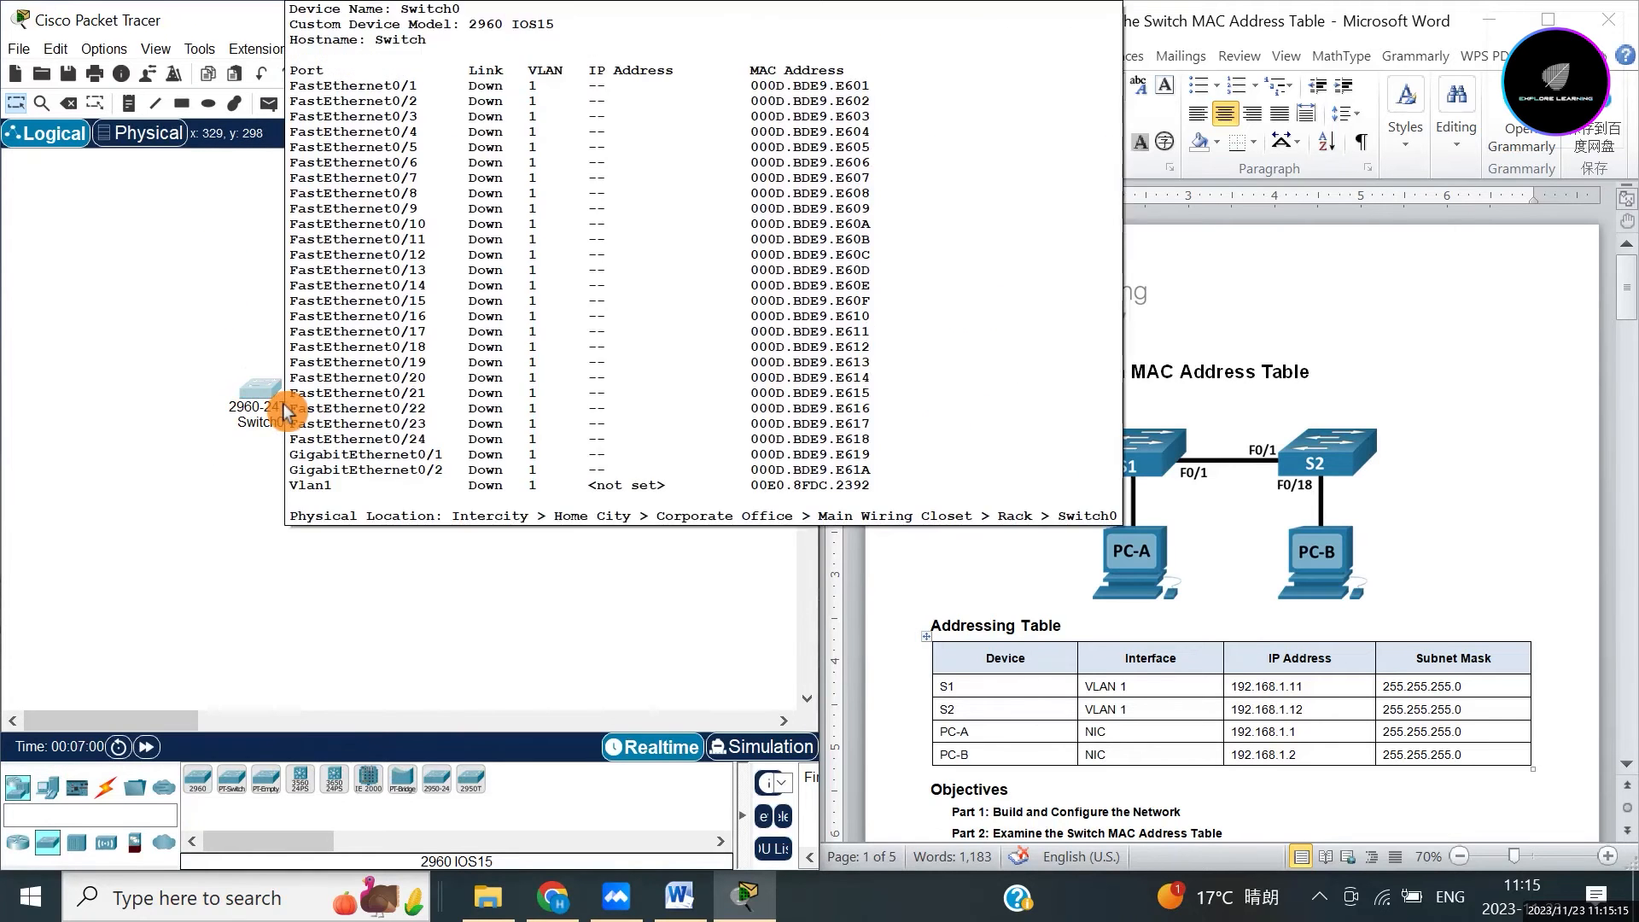
click(56, 51)
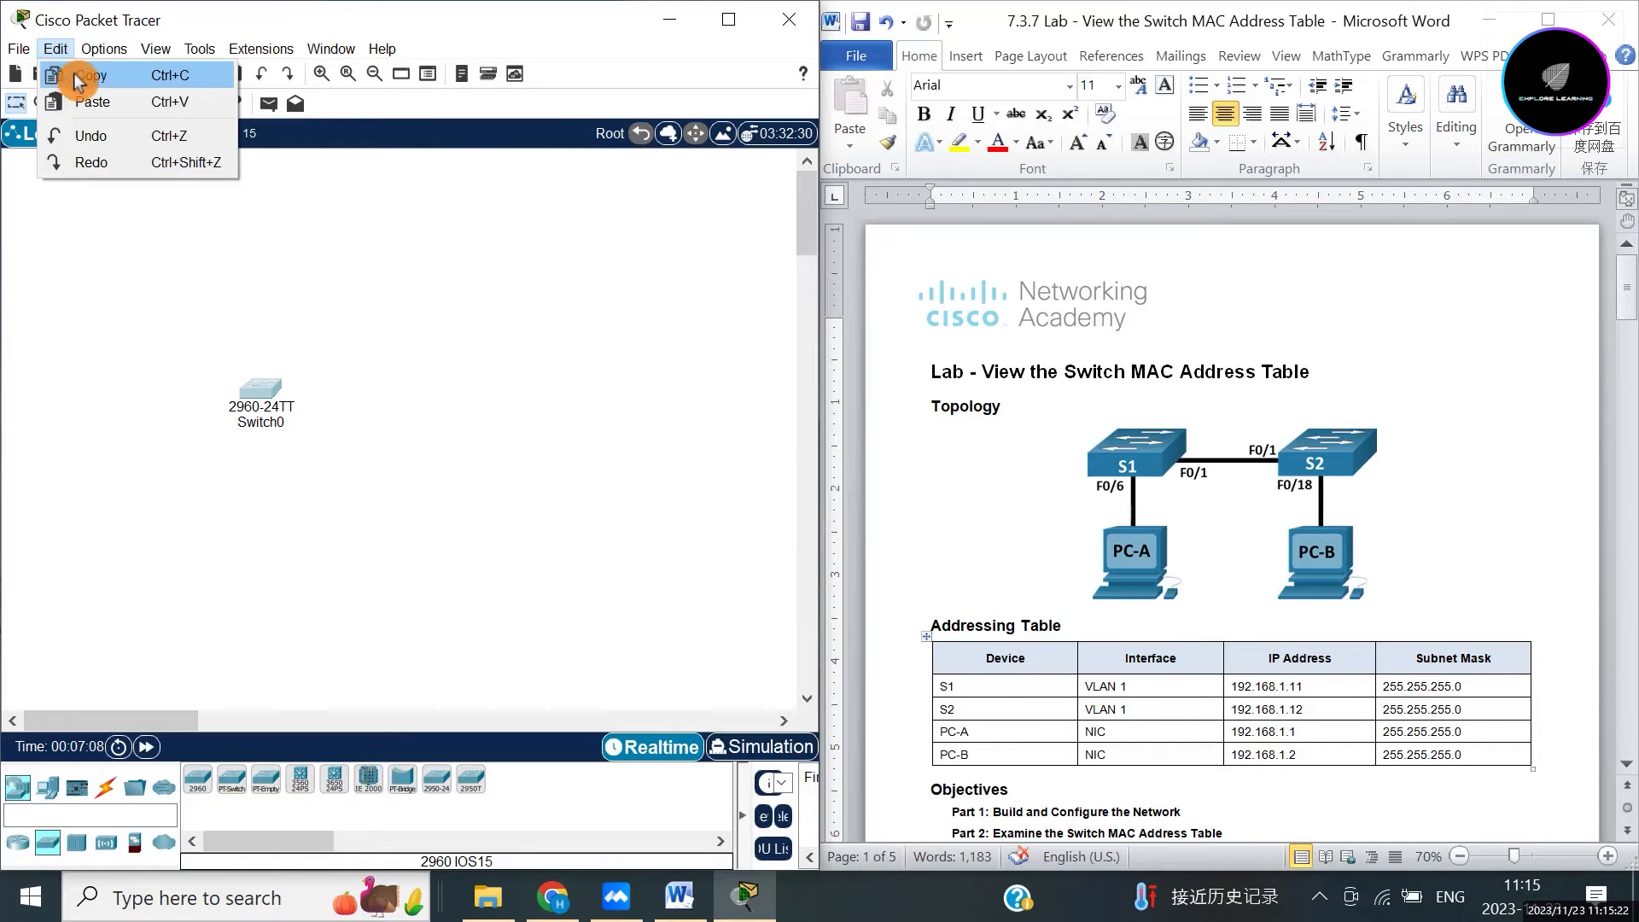
click(80, 75)
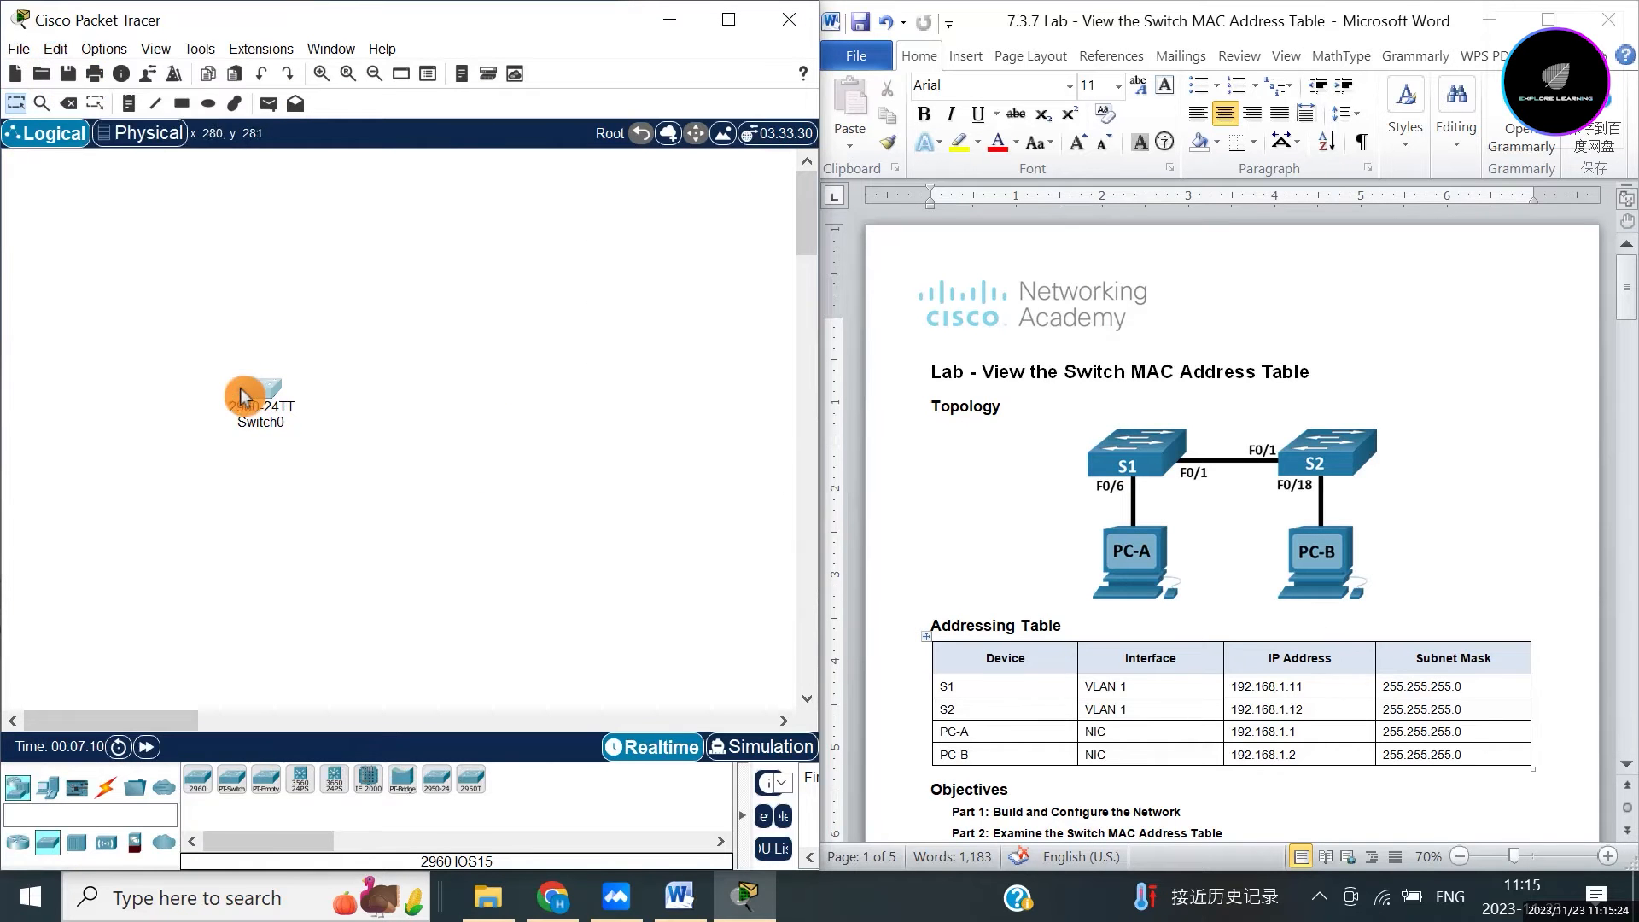
click(515, 458)
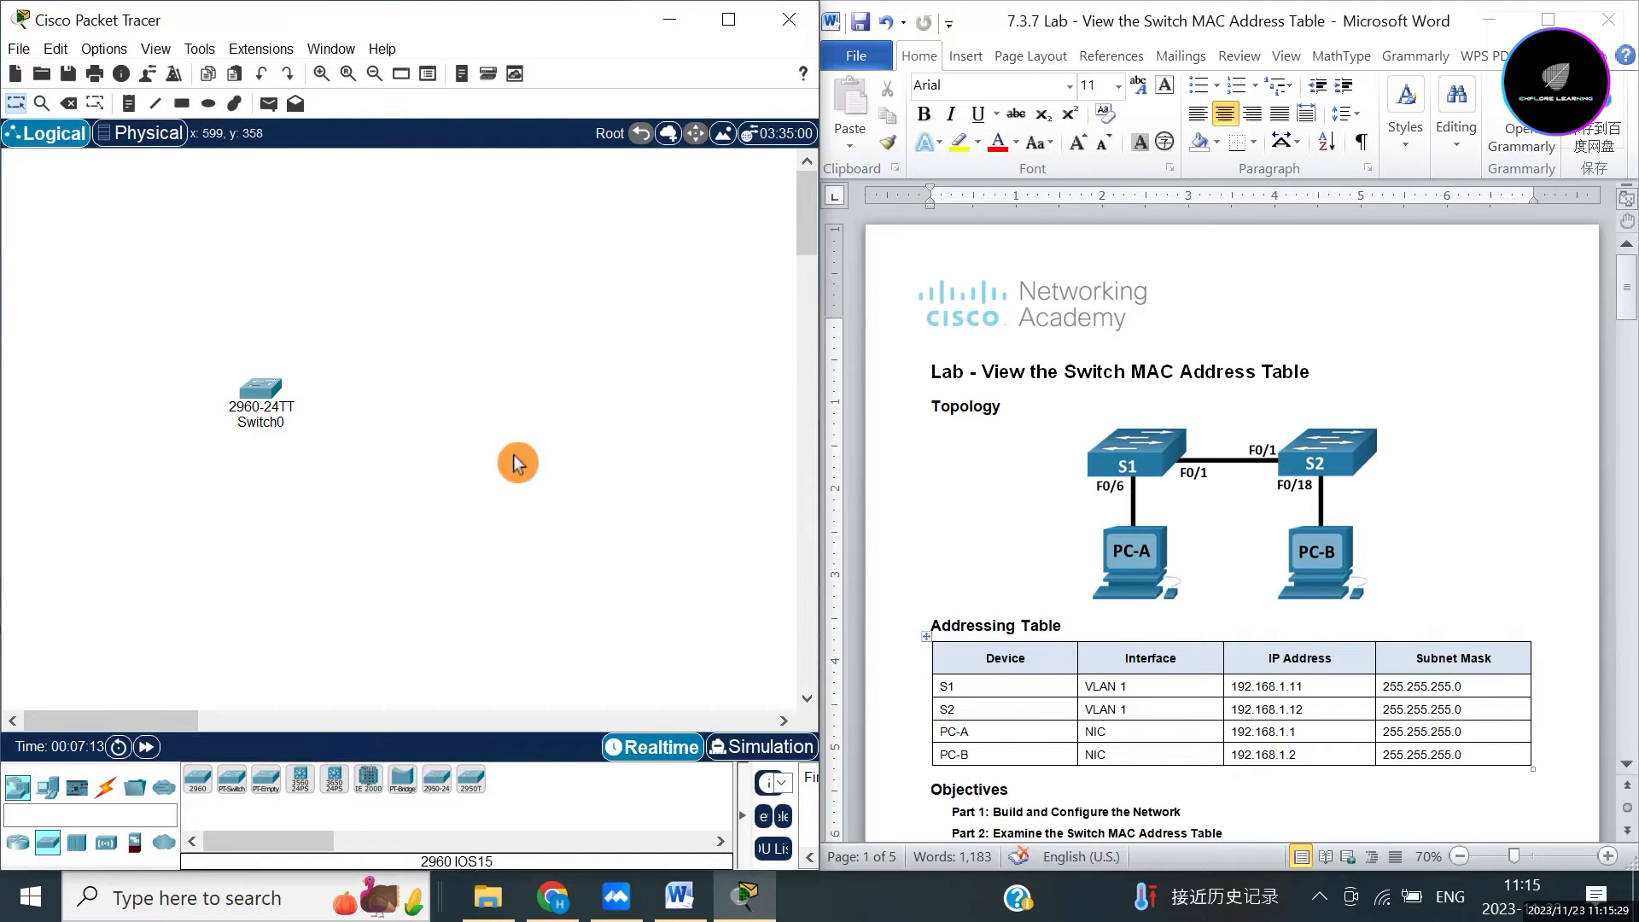
key(ctrl+v)
drag(472, 453, 450, 396)
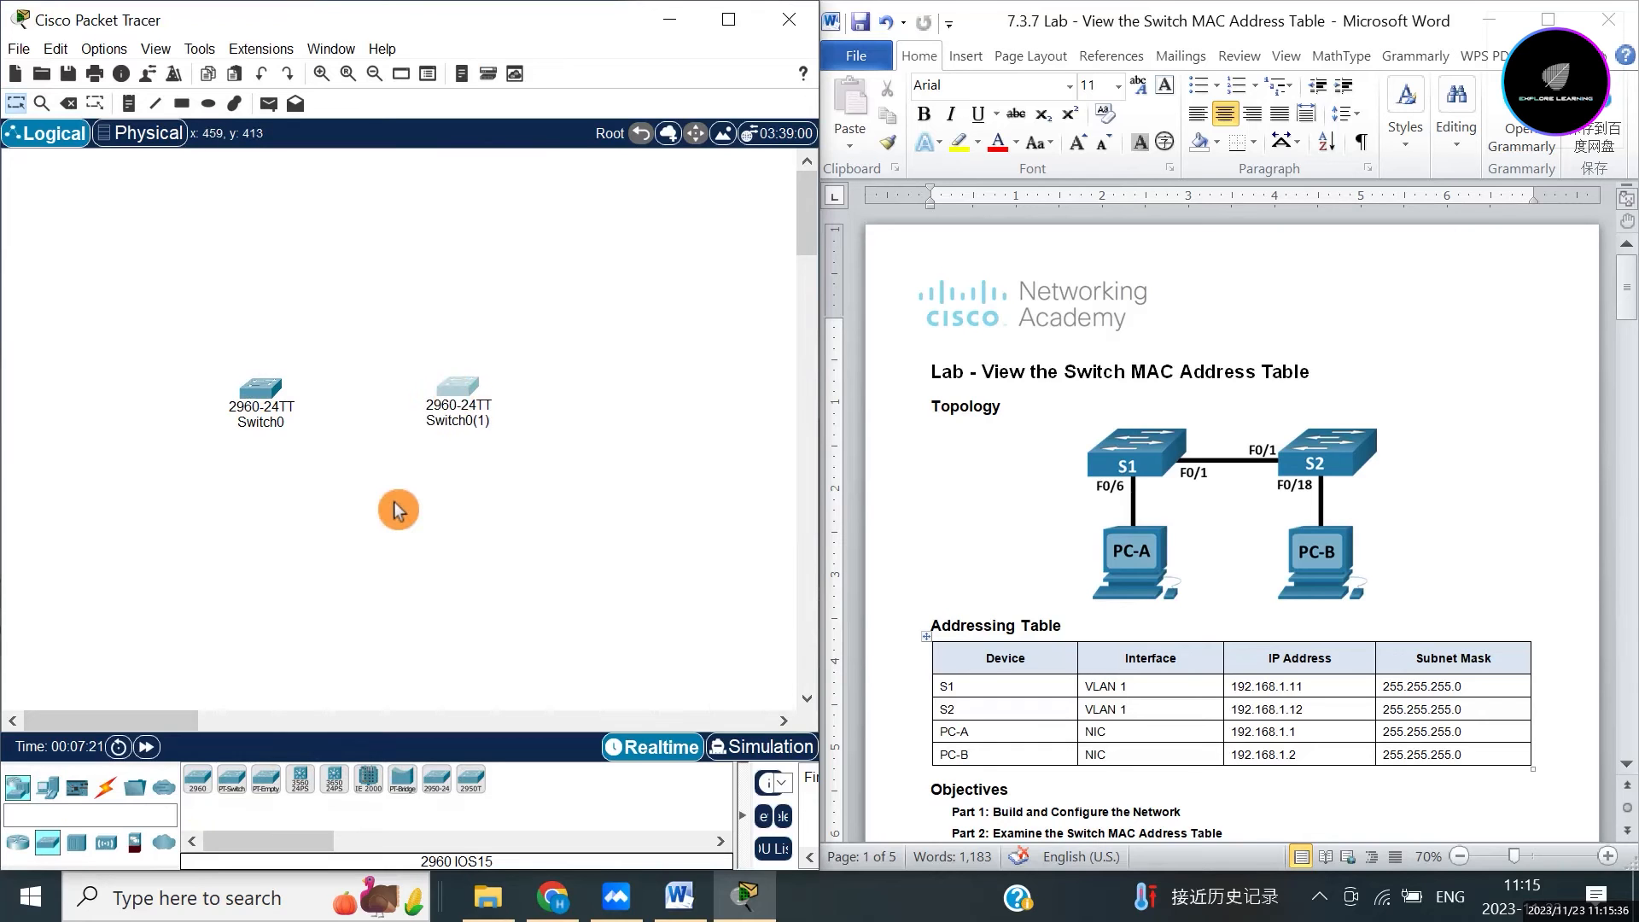
click(353, 489)
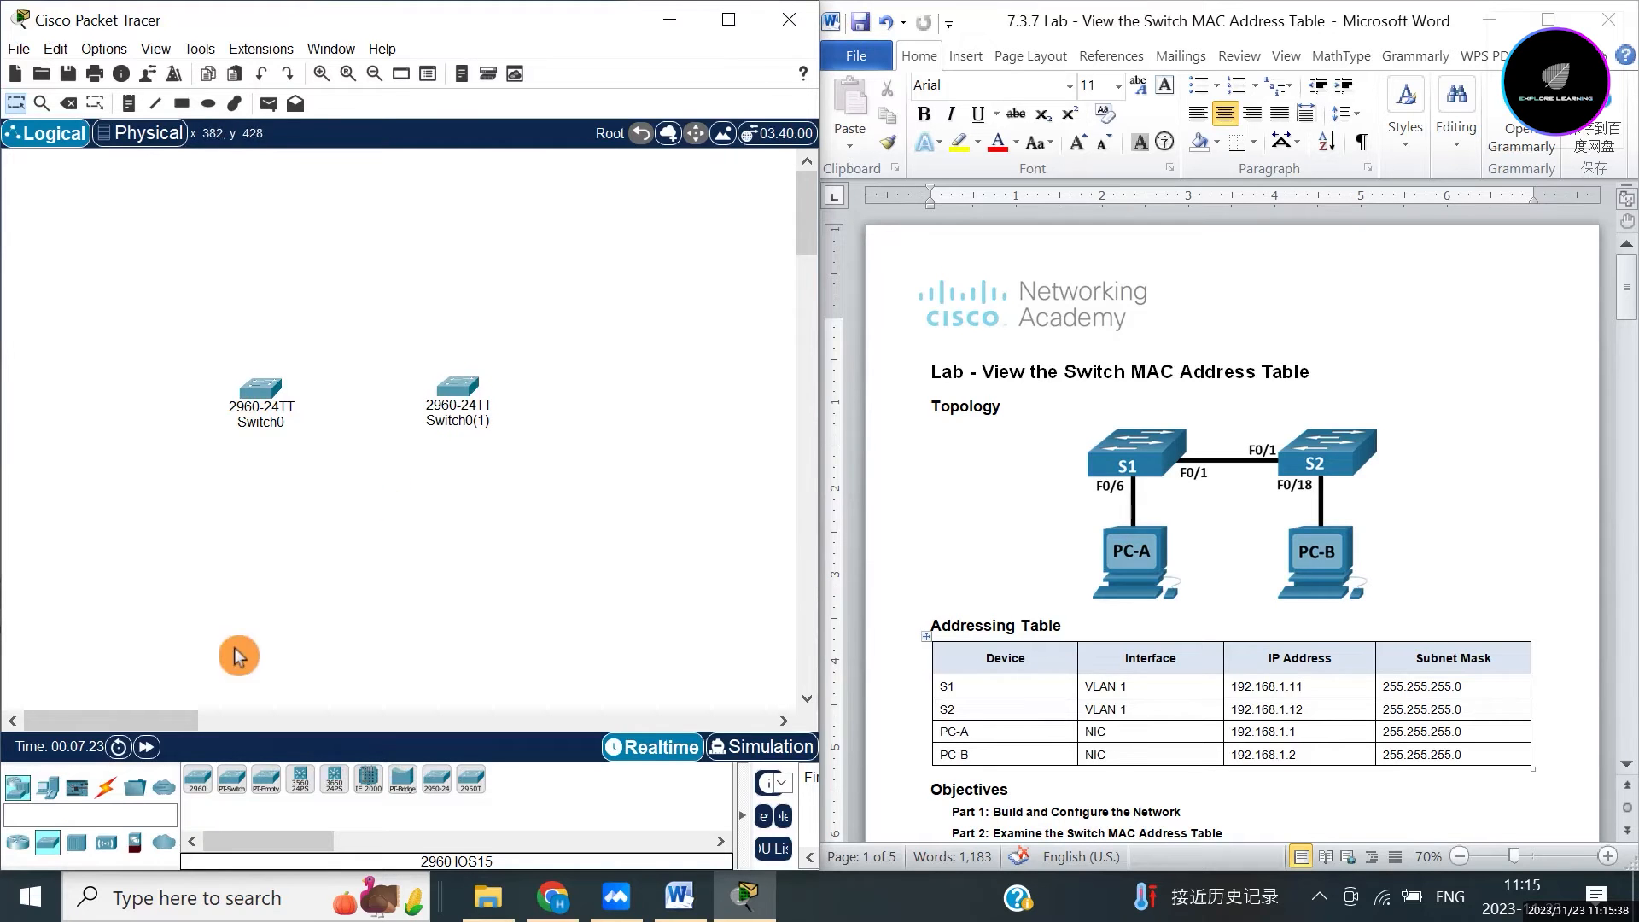
Place a PC under the left switch and paste a copy under the right switch.
click(47, 786)
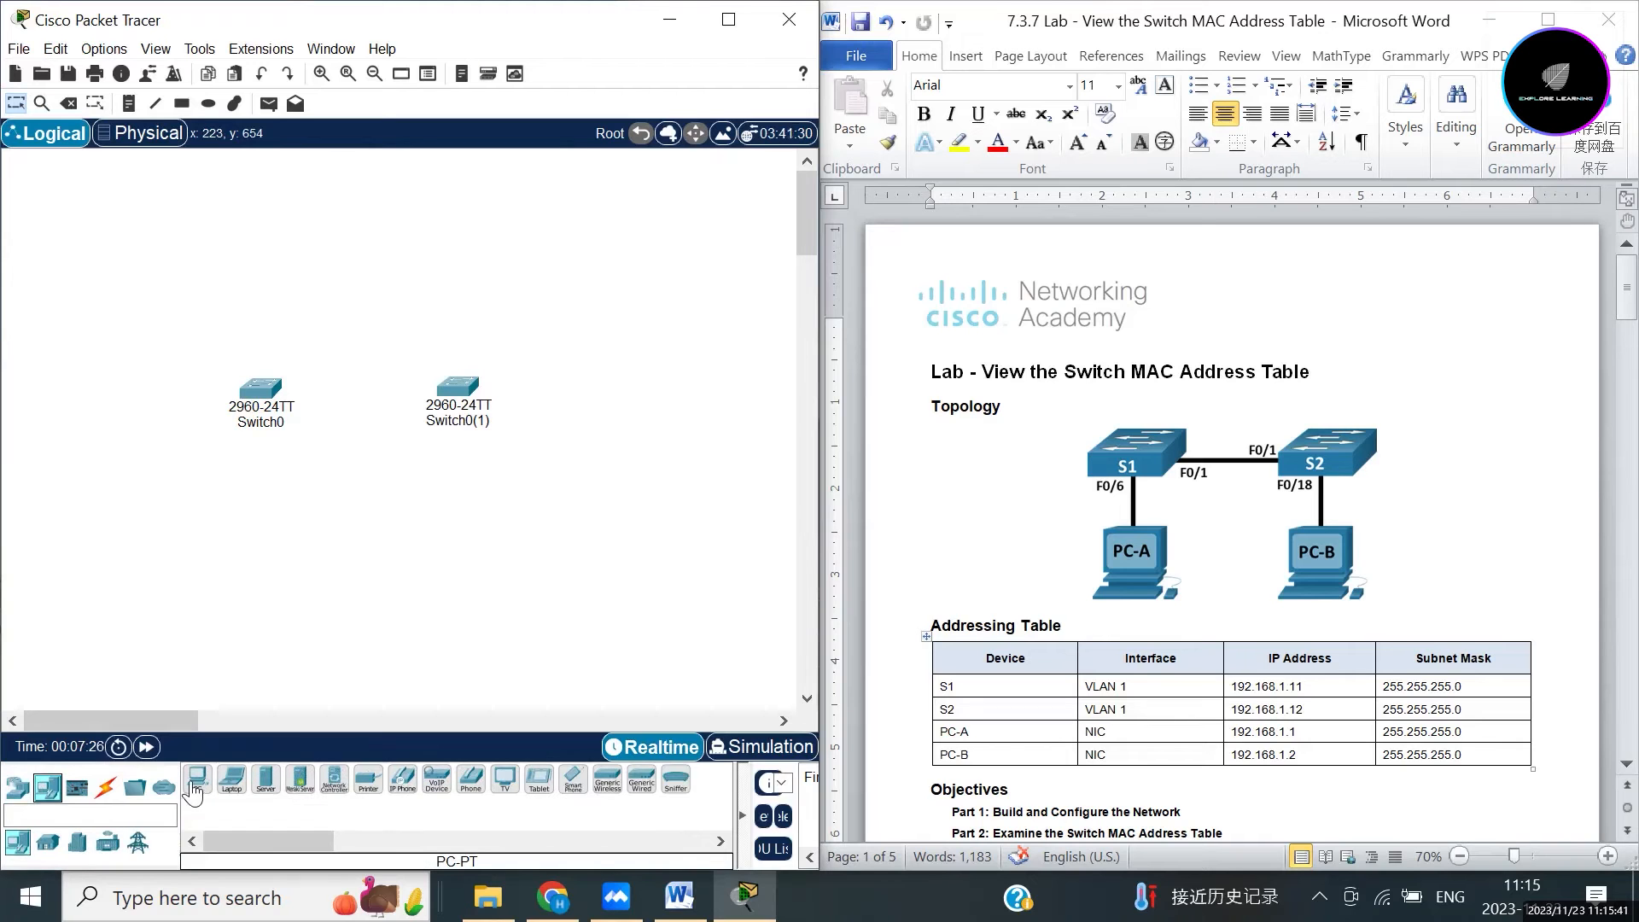
click(198, 784)
drag(262, 523, 307, 580)
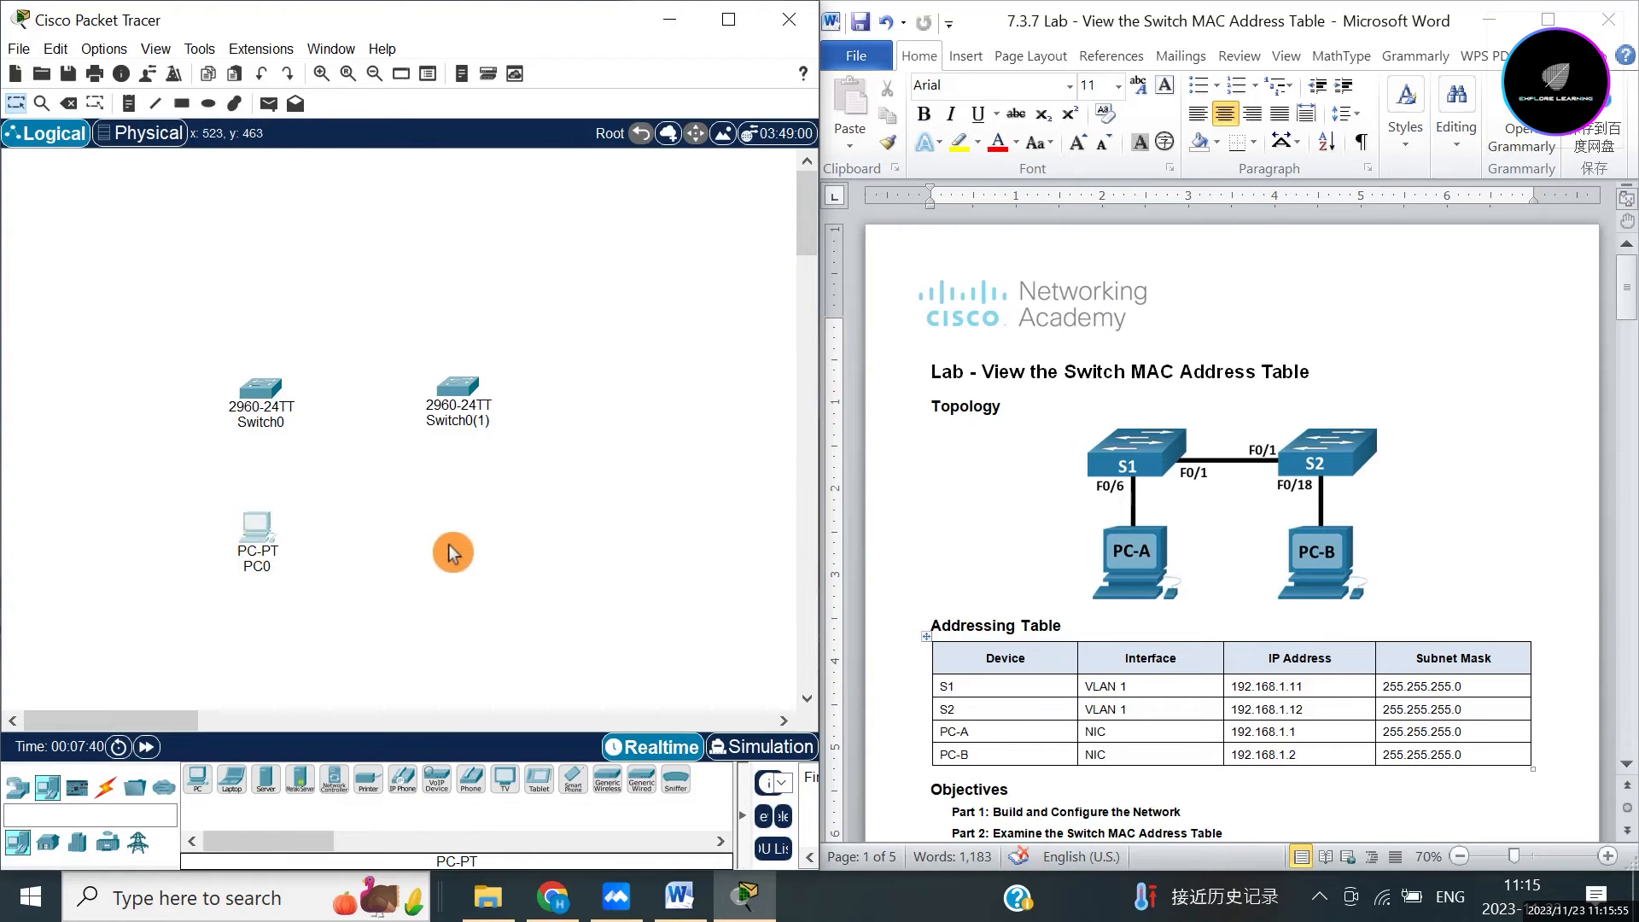
key(ctrl+v)
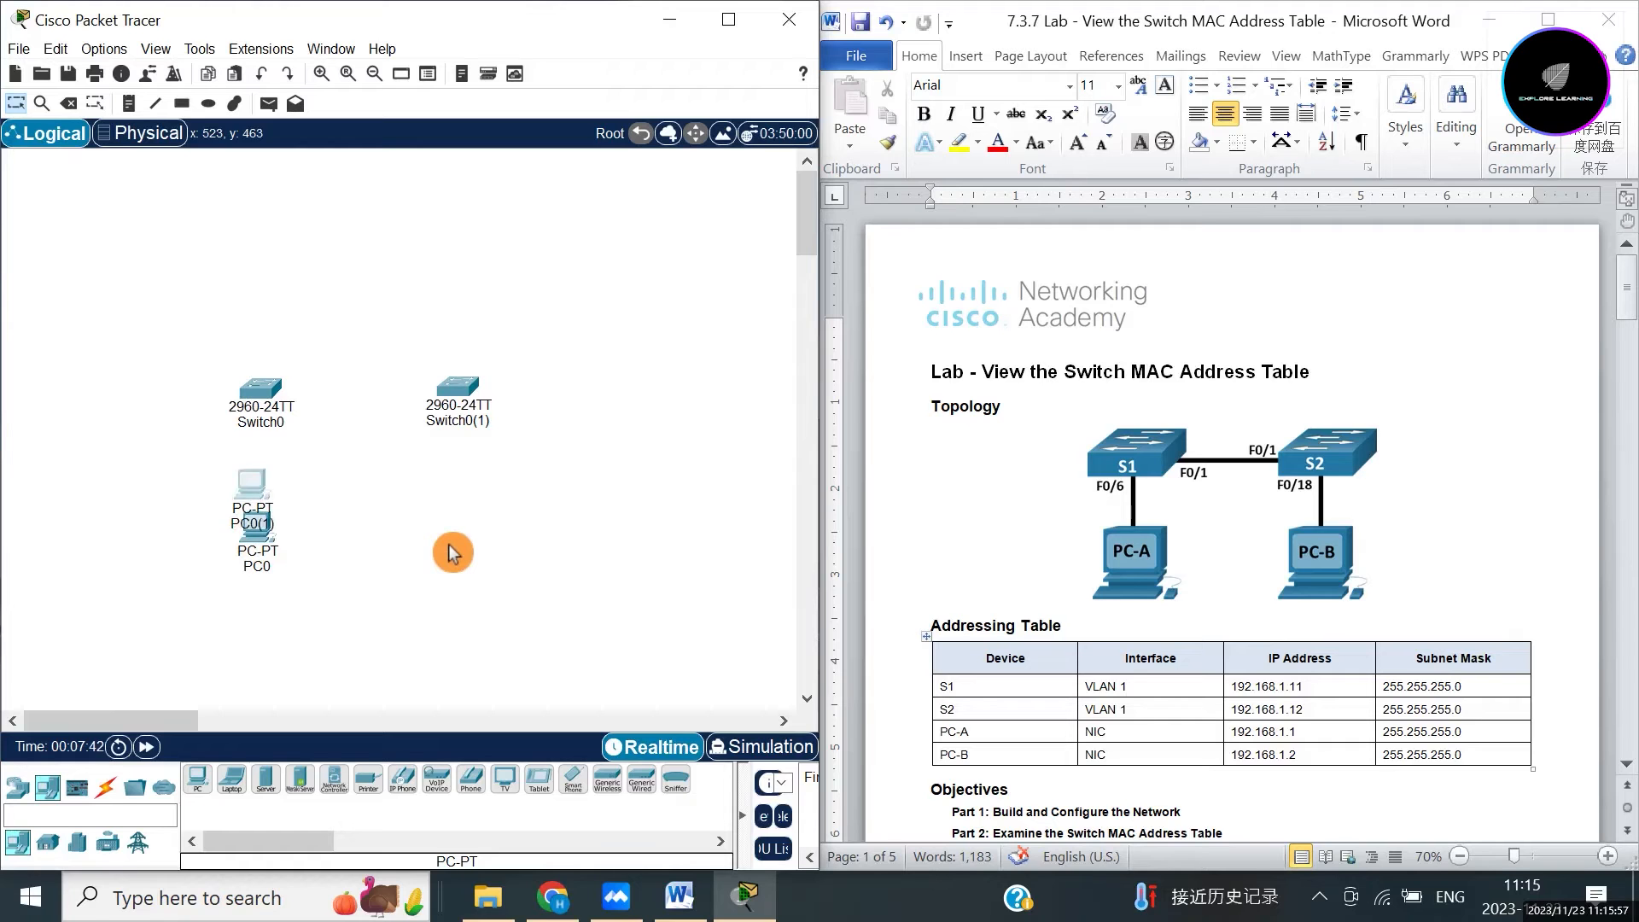
drag(252, 489, 454, 526)
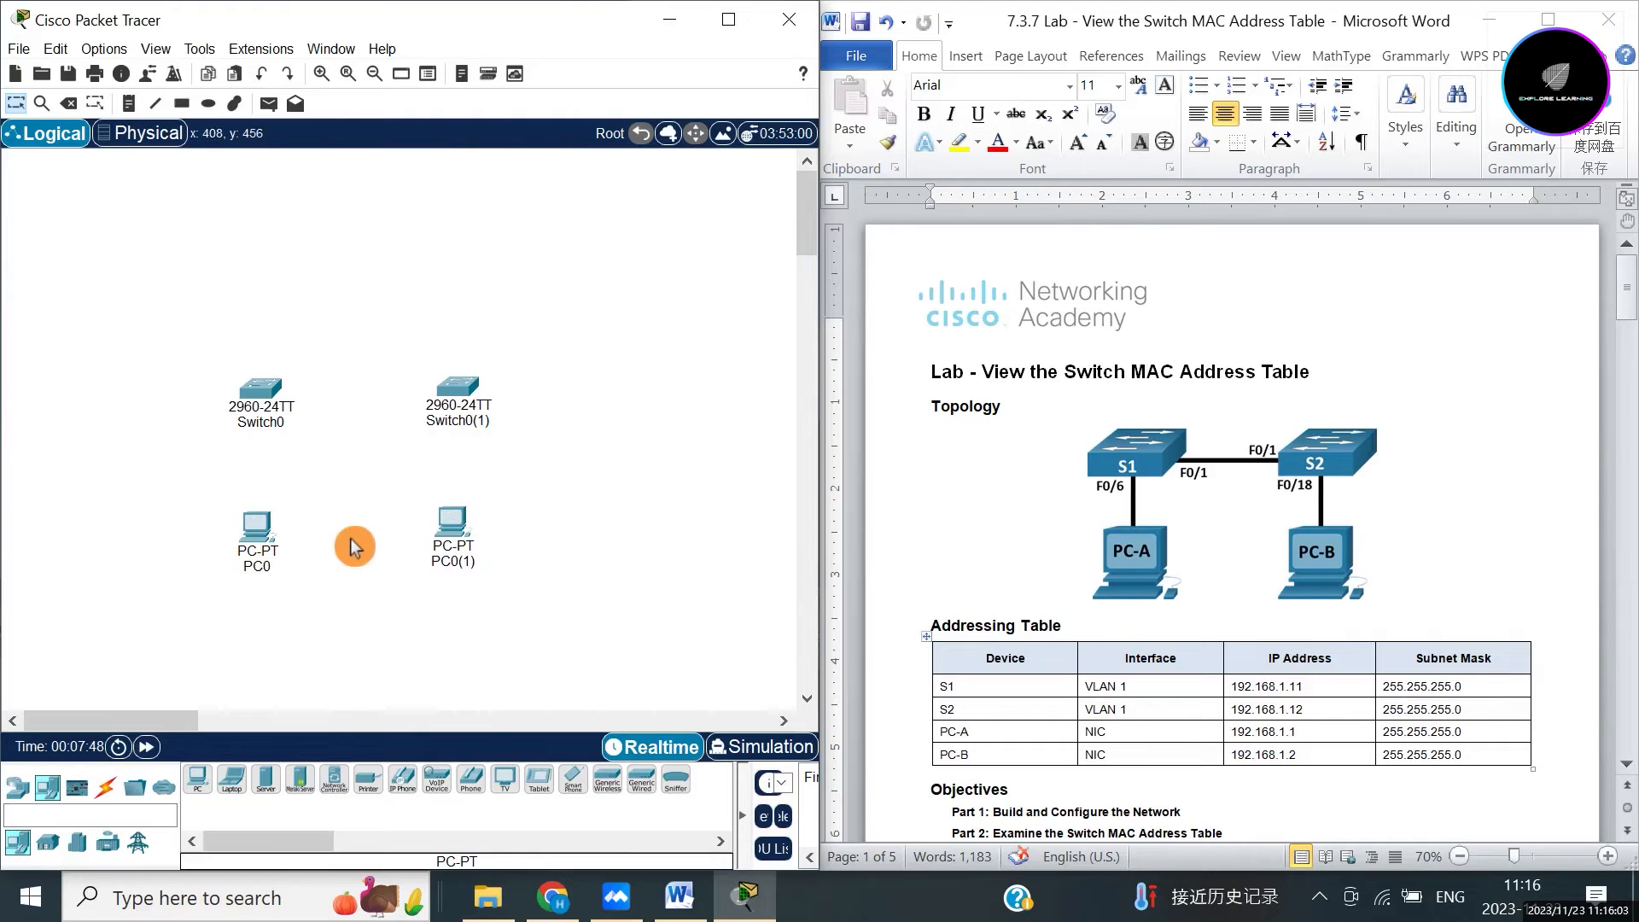
Rename the two PCs to PC-A and PC-B.
click(268, 567)
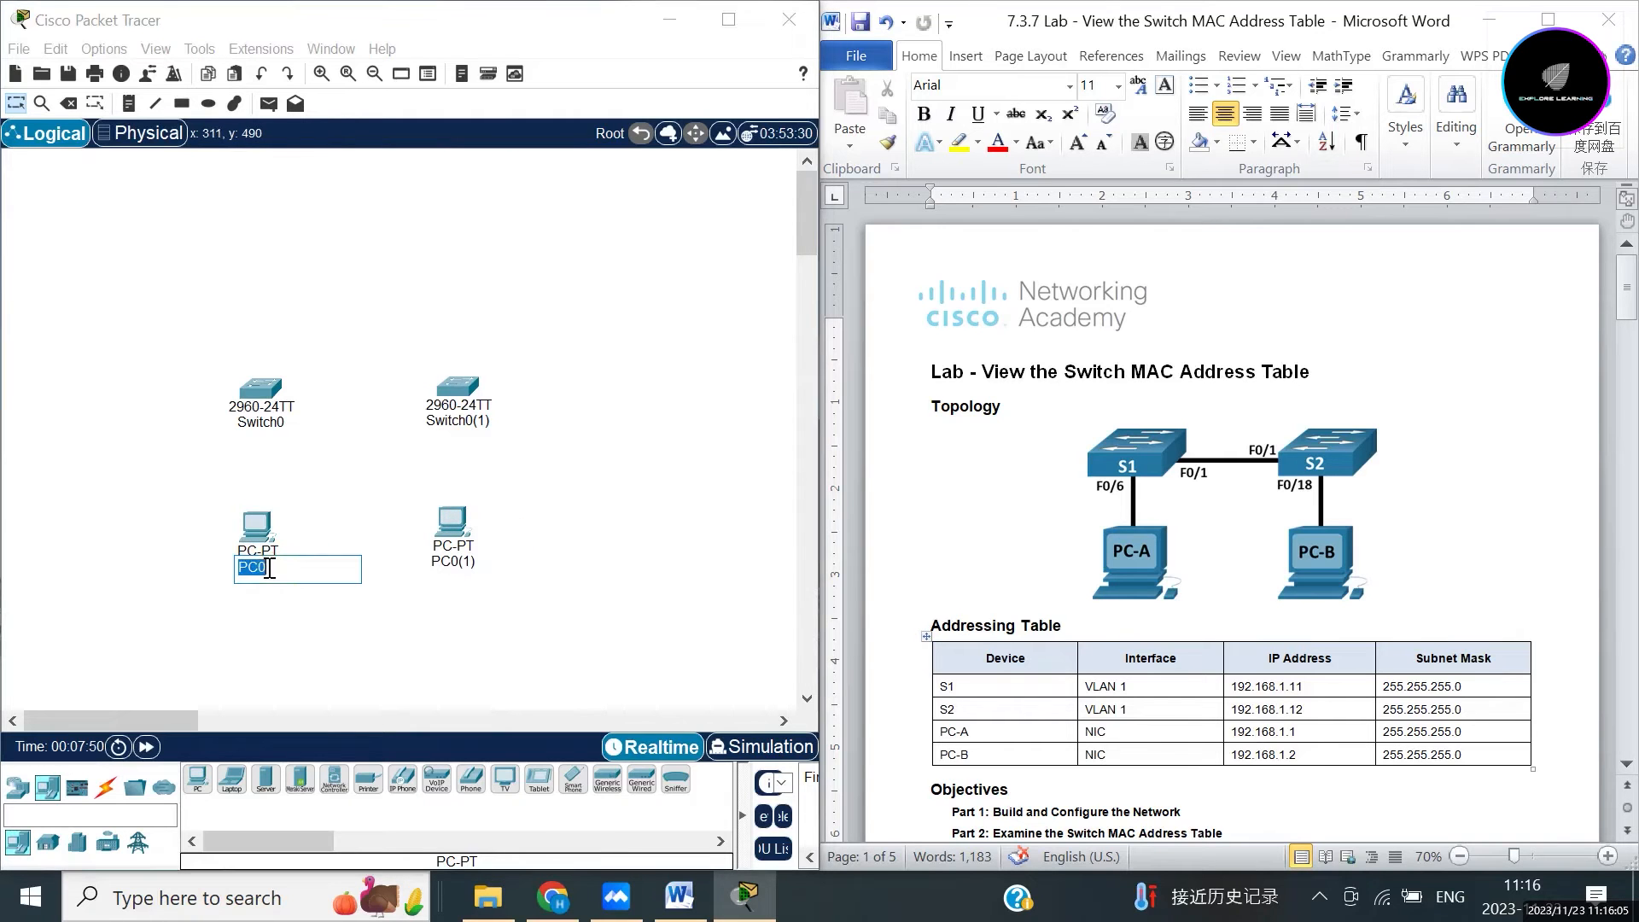
click(268, 567)
key(BackSpace)
text(-A)
click(458, 564)
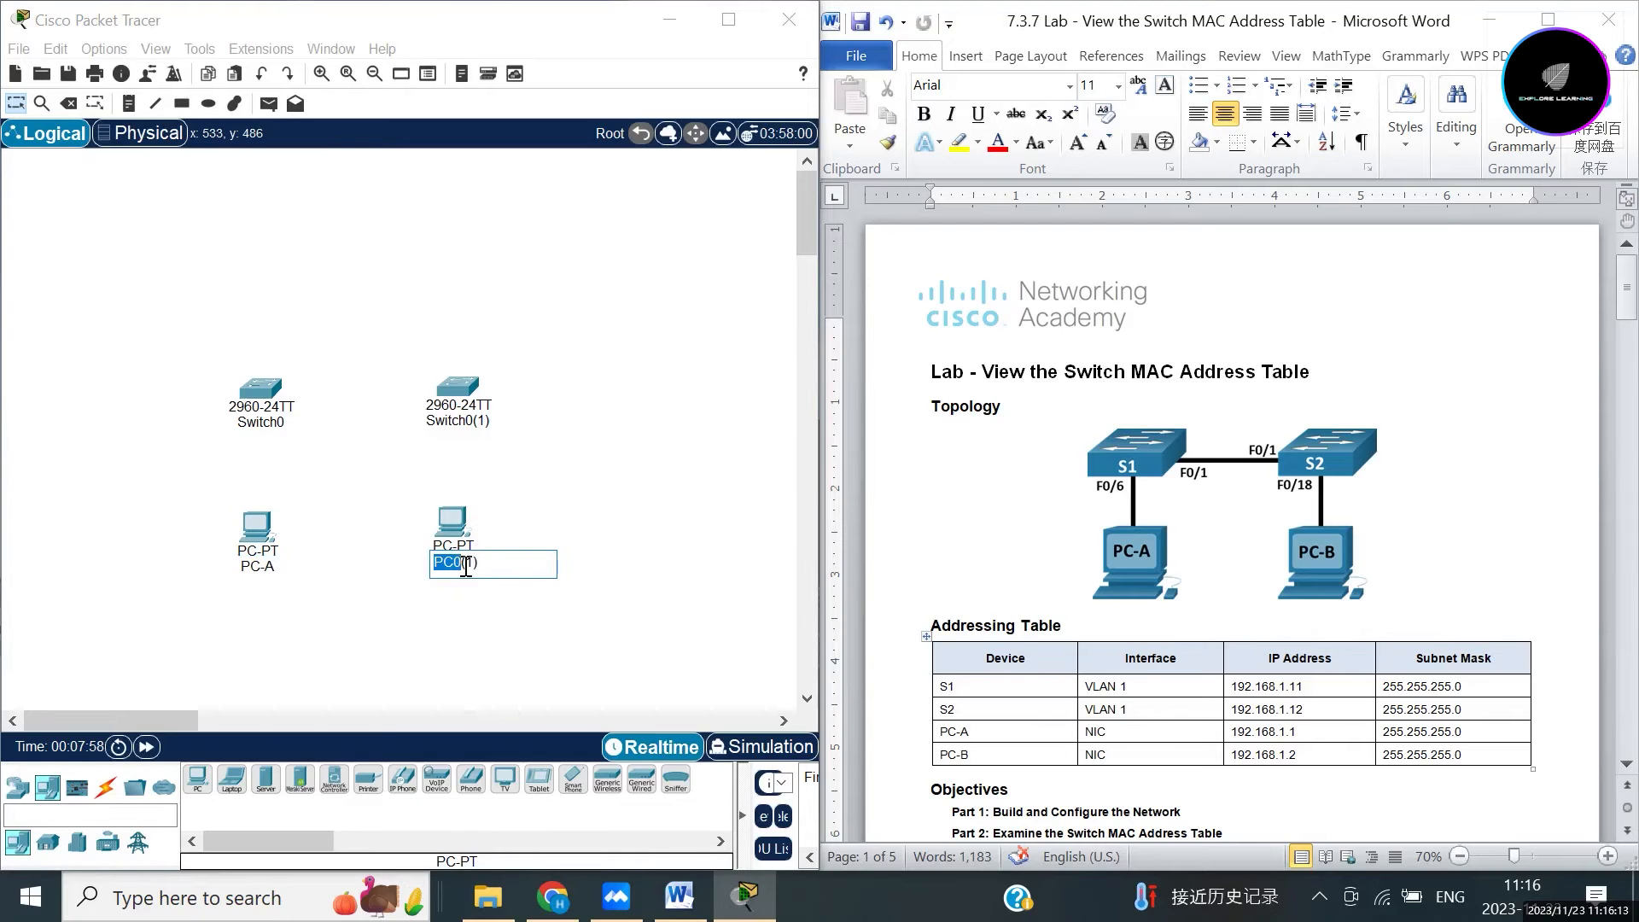
click(480, 567)
key(BackSpace)
key(BackSpace)
key(BackSpace)
key(BackSpace)
text(-B)
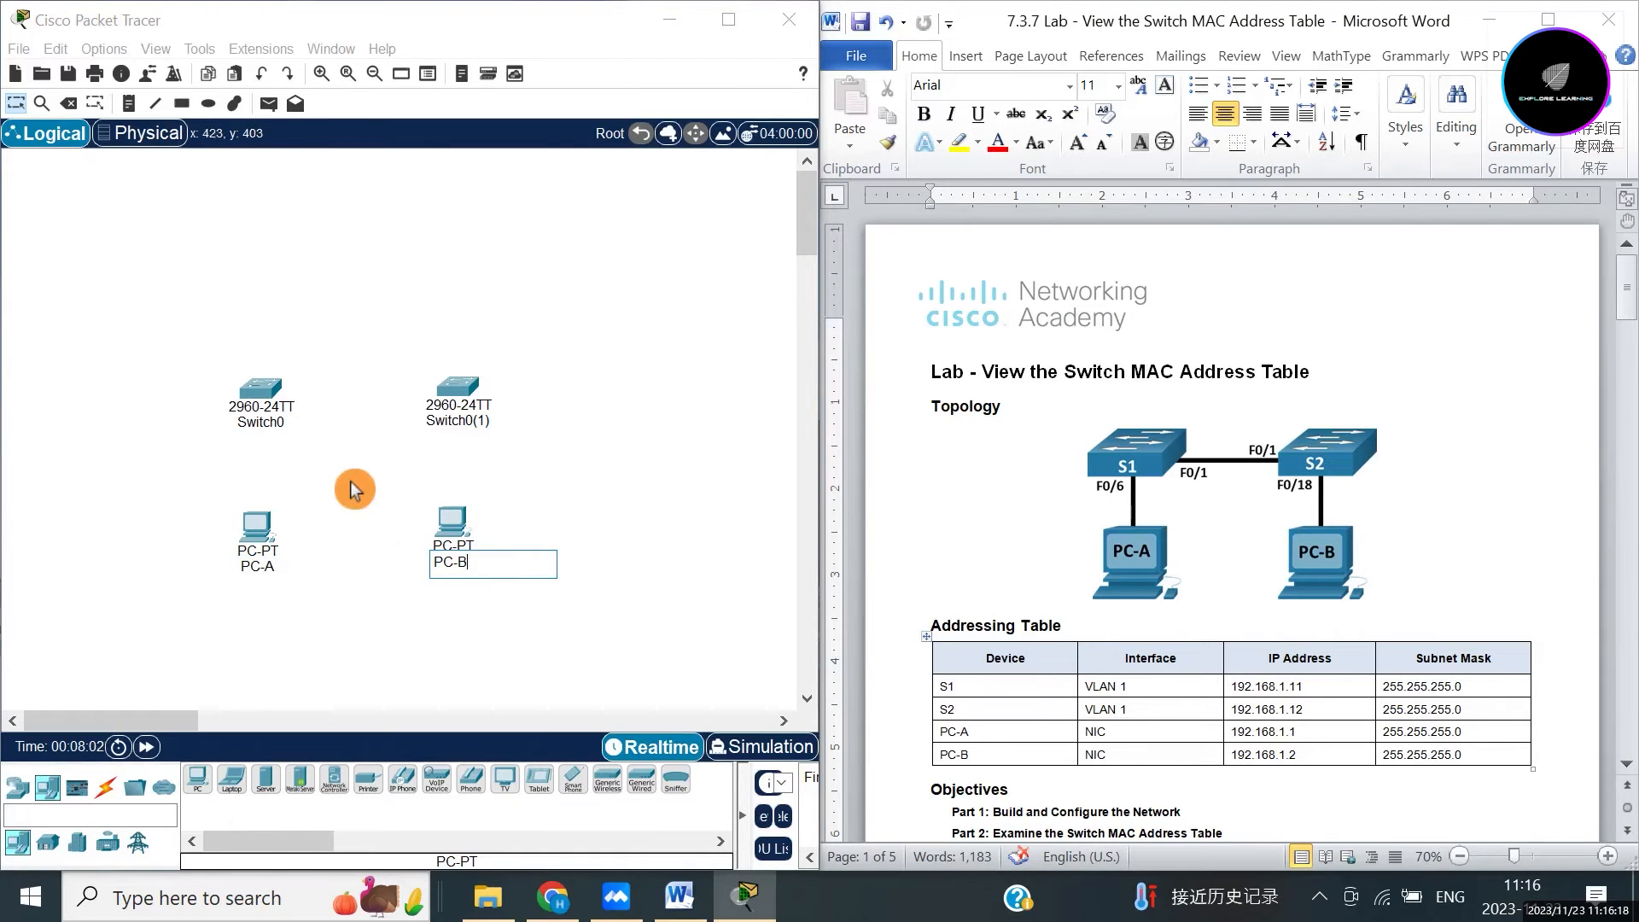
Rename the left switch to S1 and the right switch to S2.
click(272, 424)
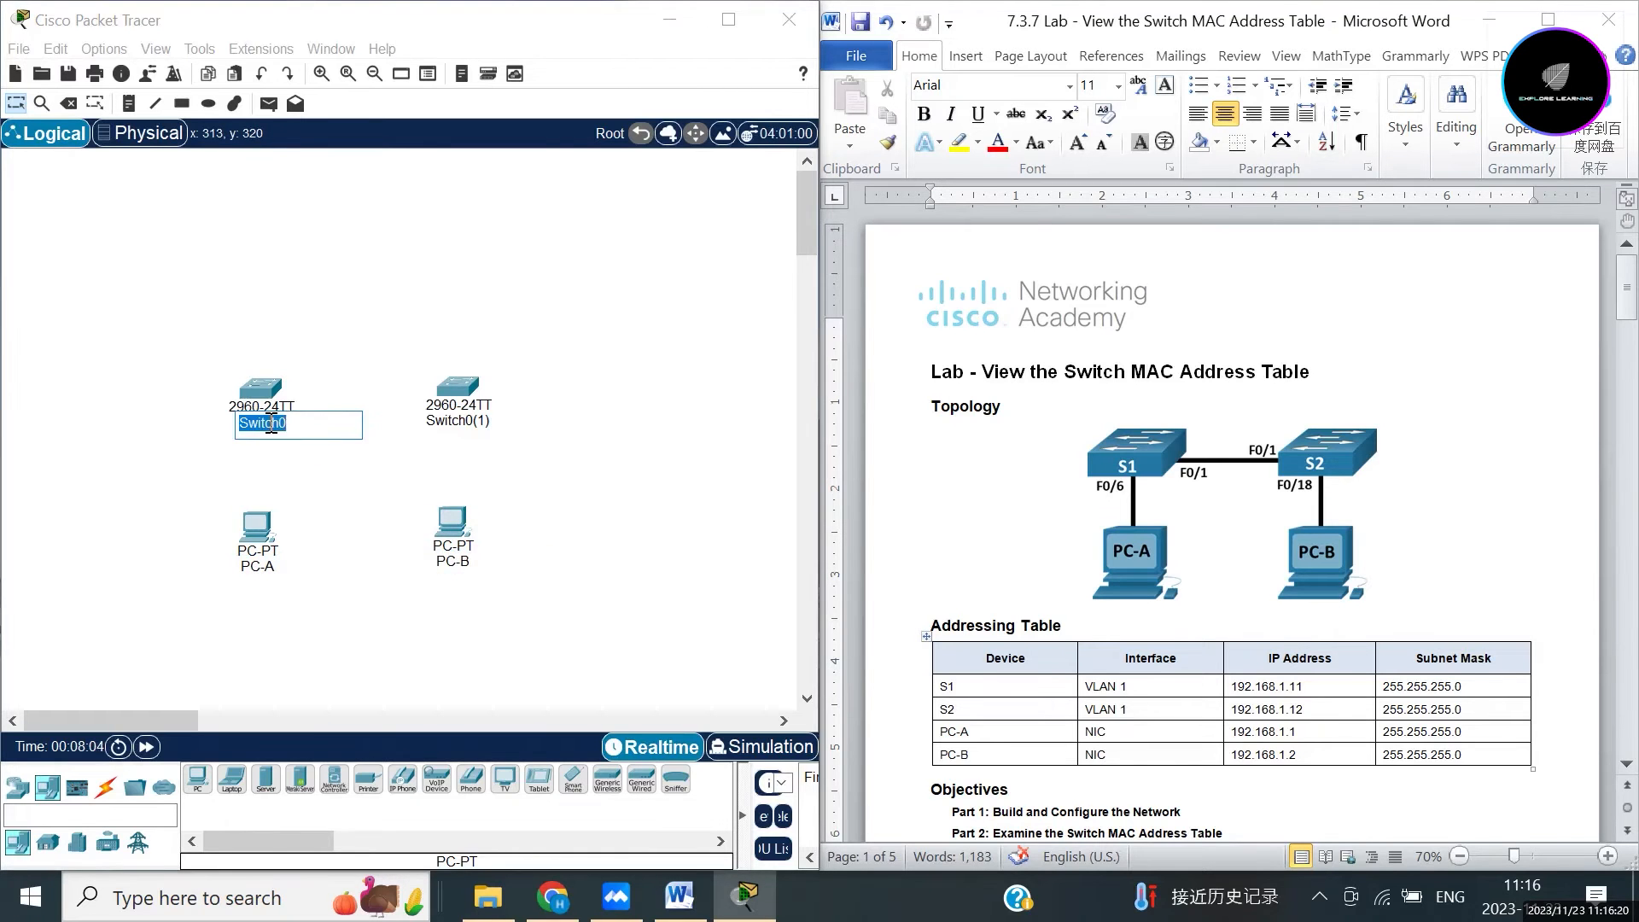
text(S1)
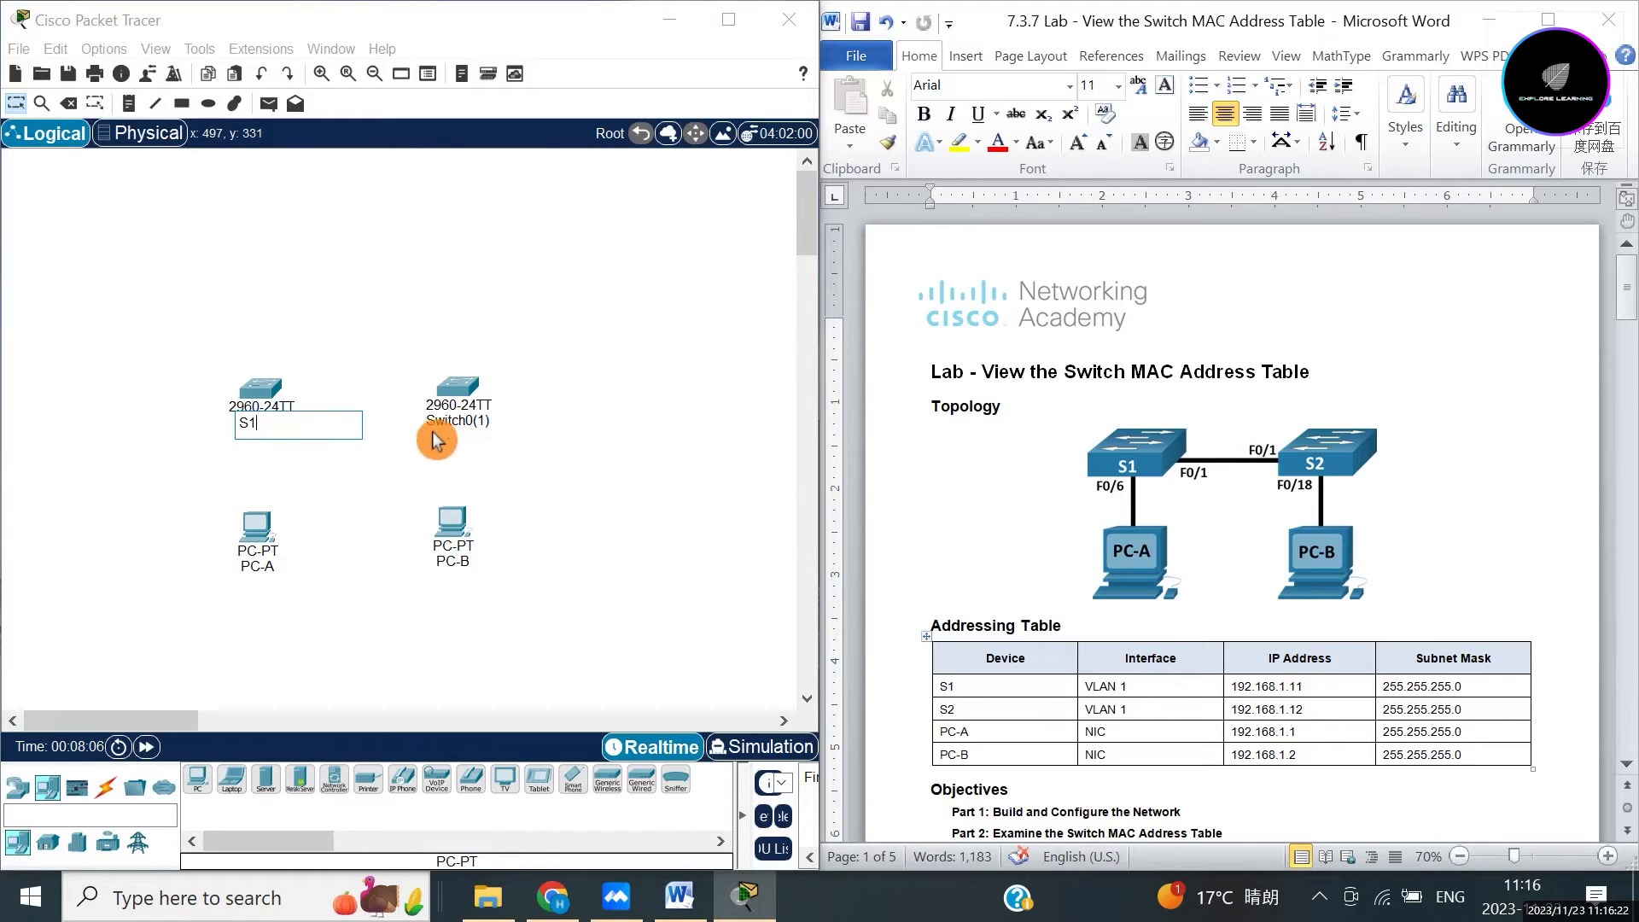
click(461, 421)
text(S2)
click(596, 534)
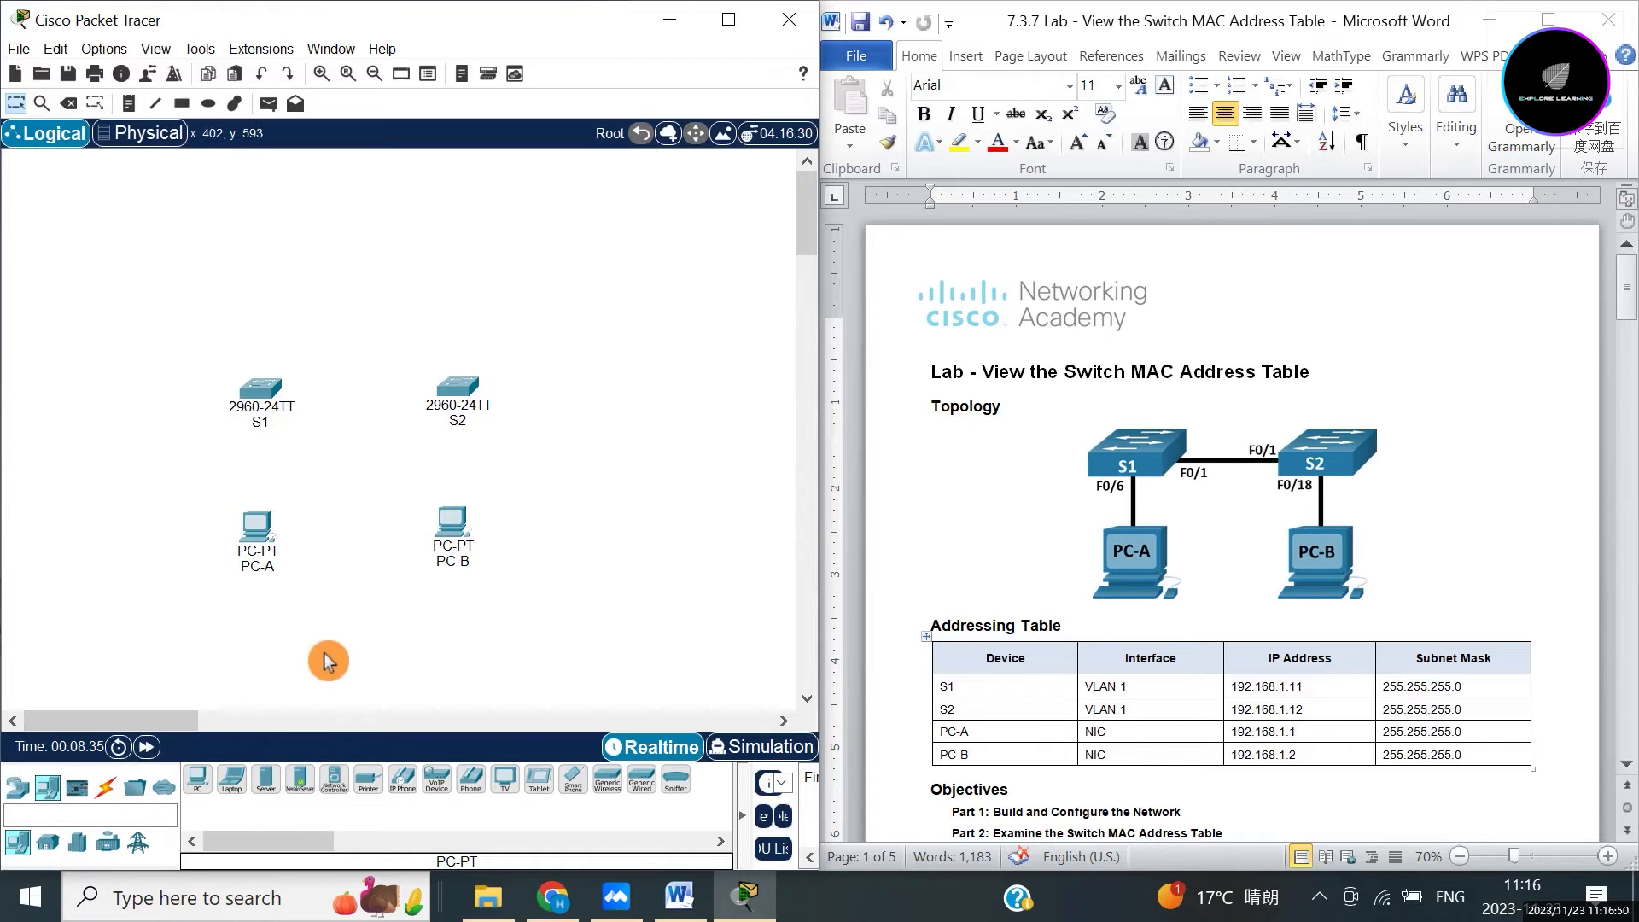
Run a copper straight-through cable from PC-A FastEthernet0 to S1 FastEthernet0/6.
click(108, 793)
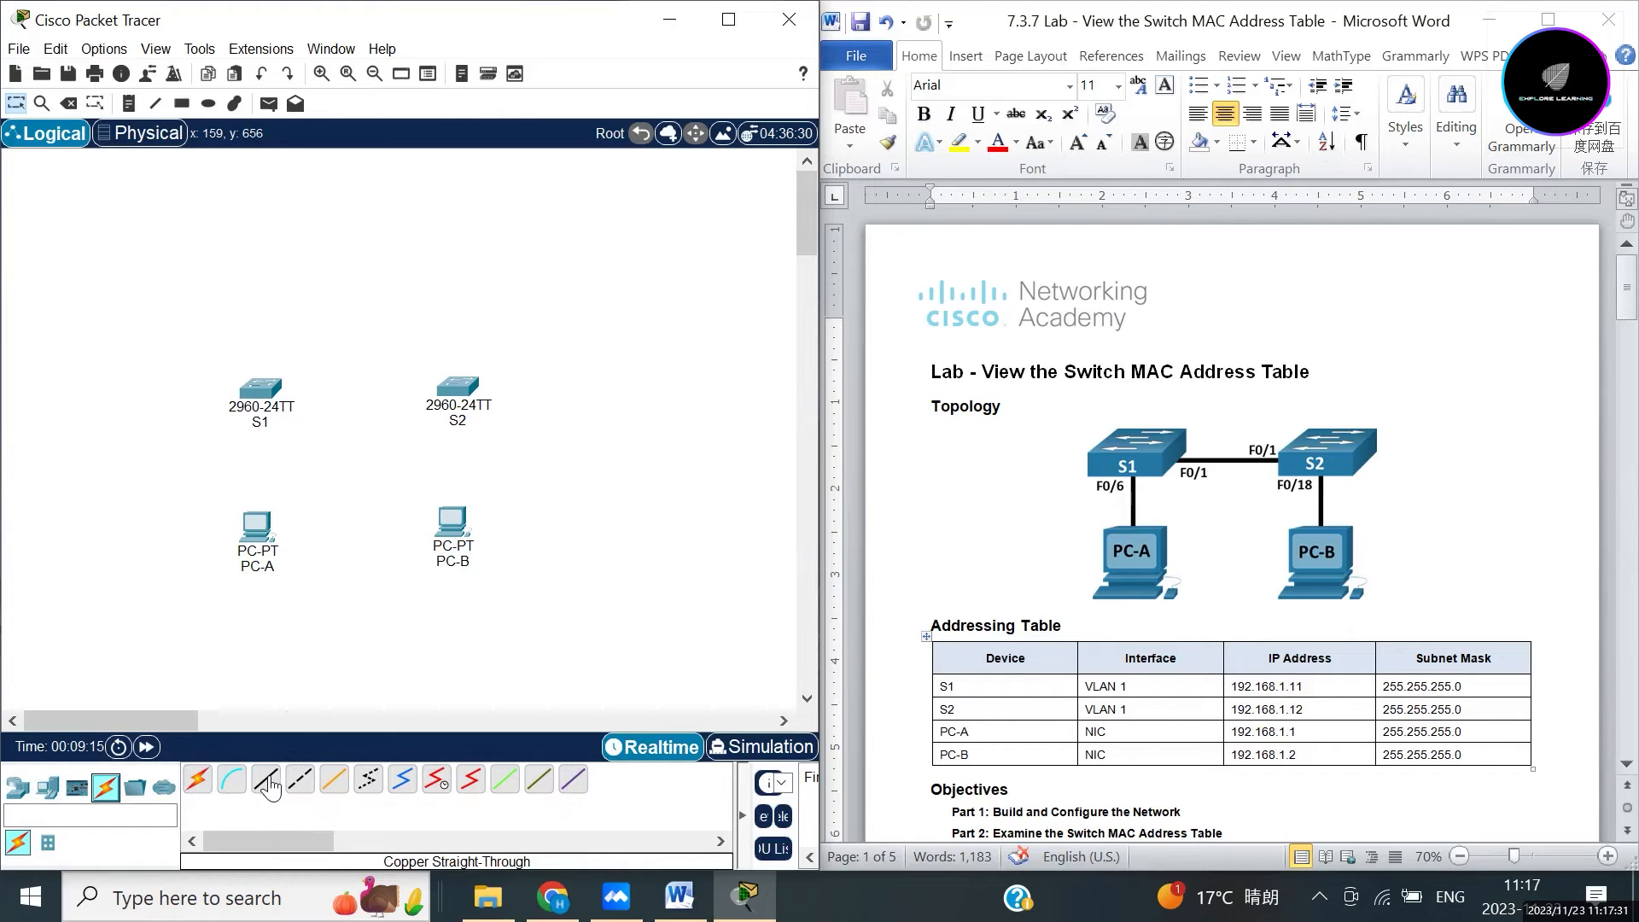
click(267, 780)
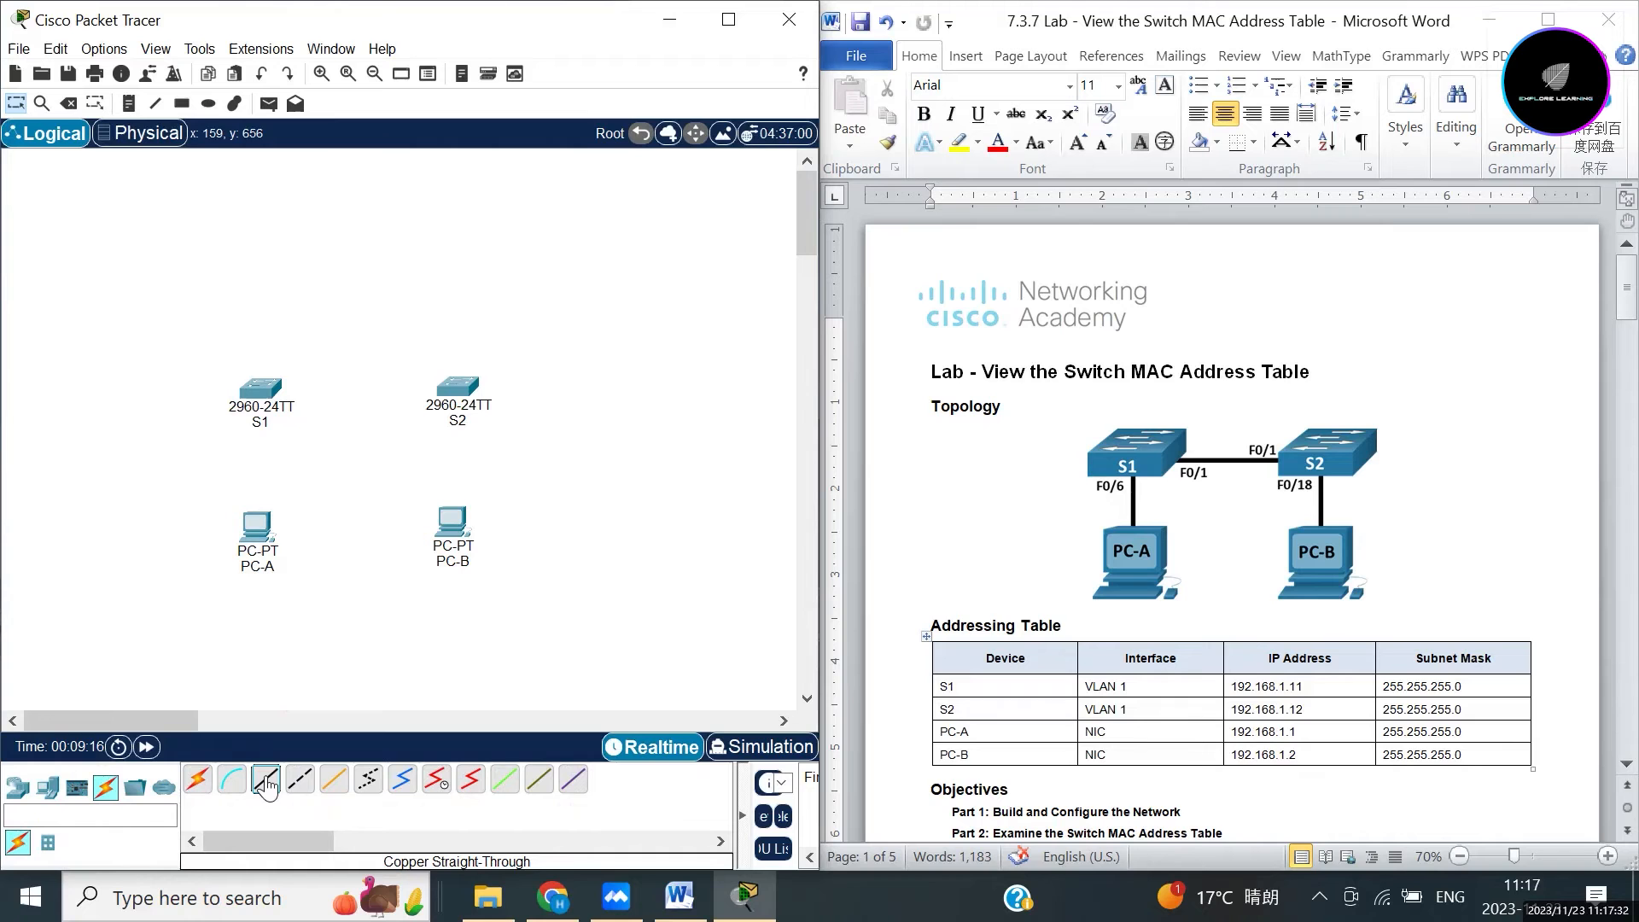
click(257, 536)
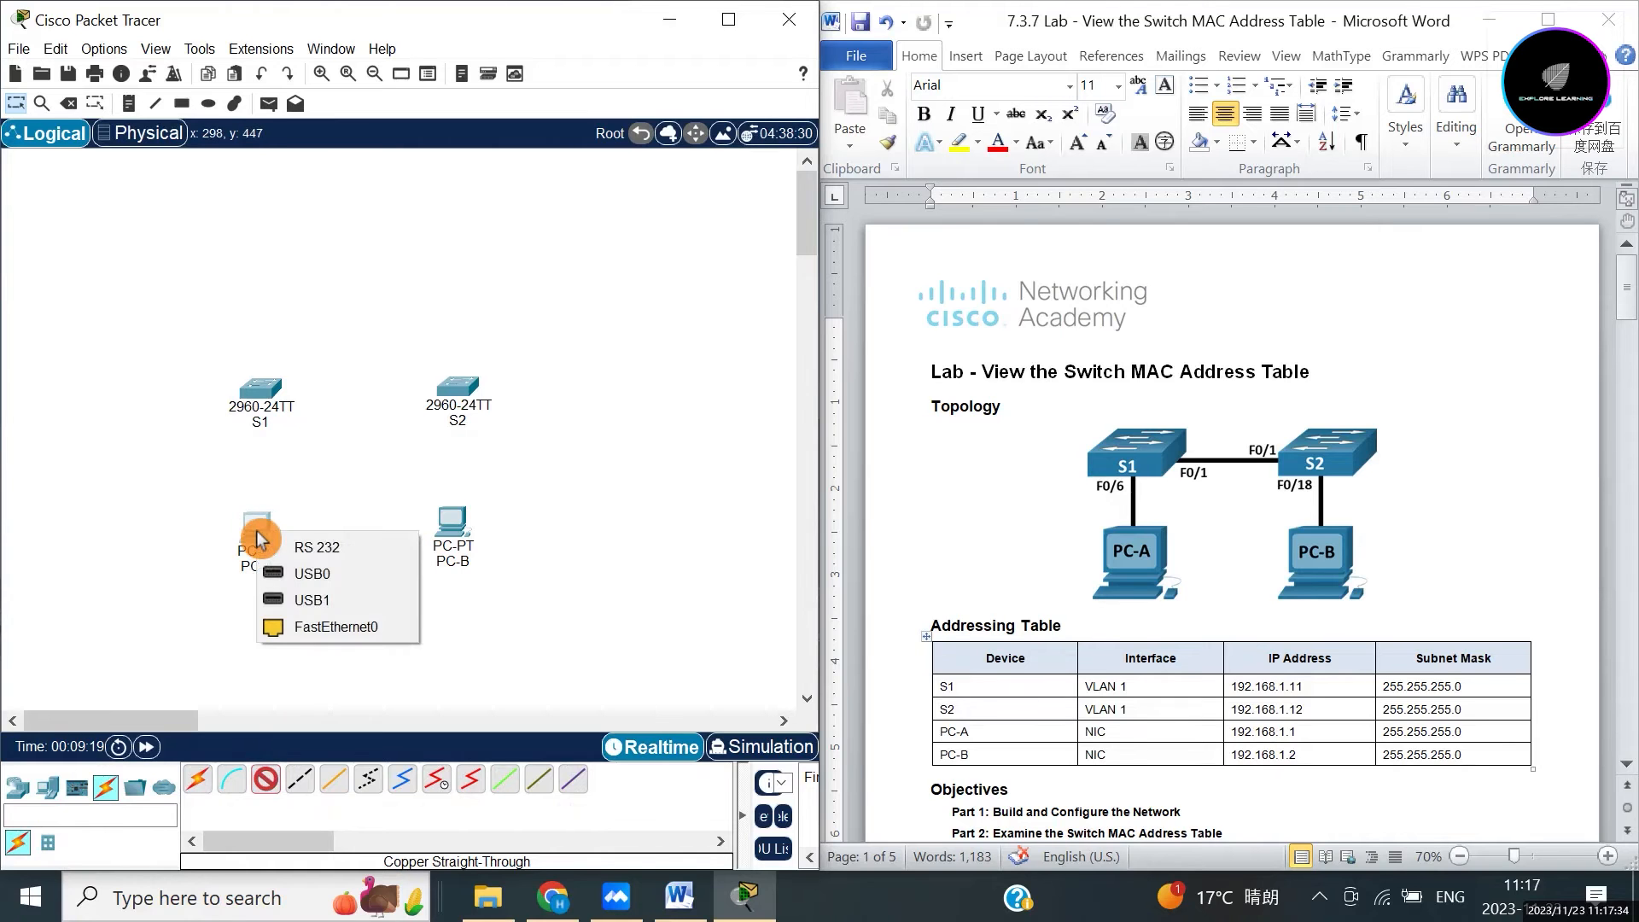
click(312, 628)
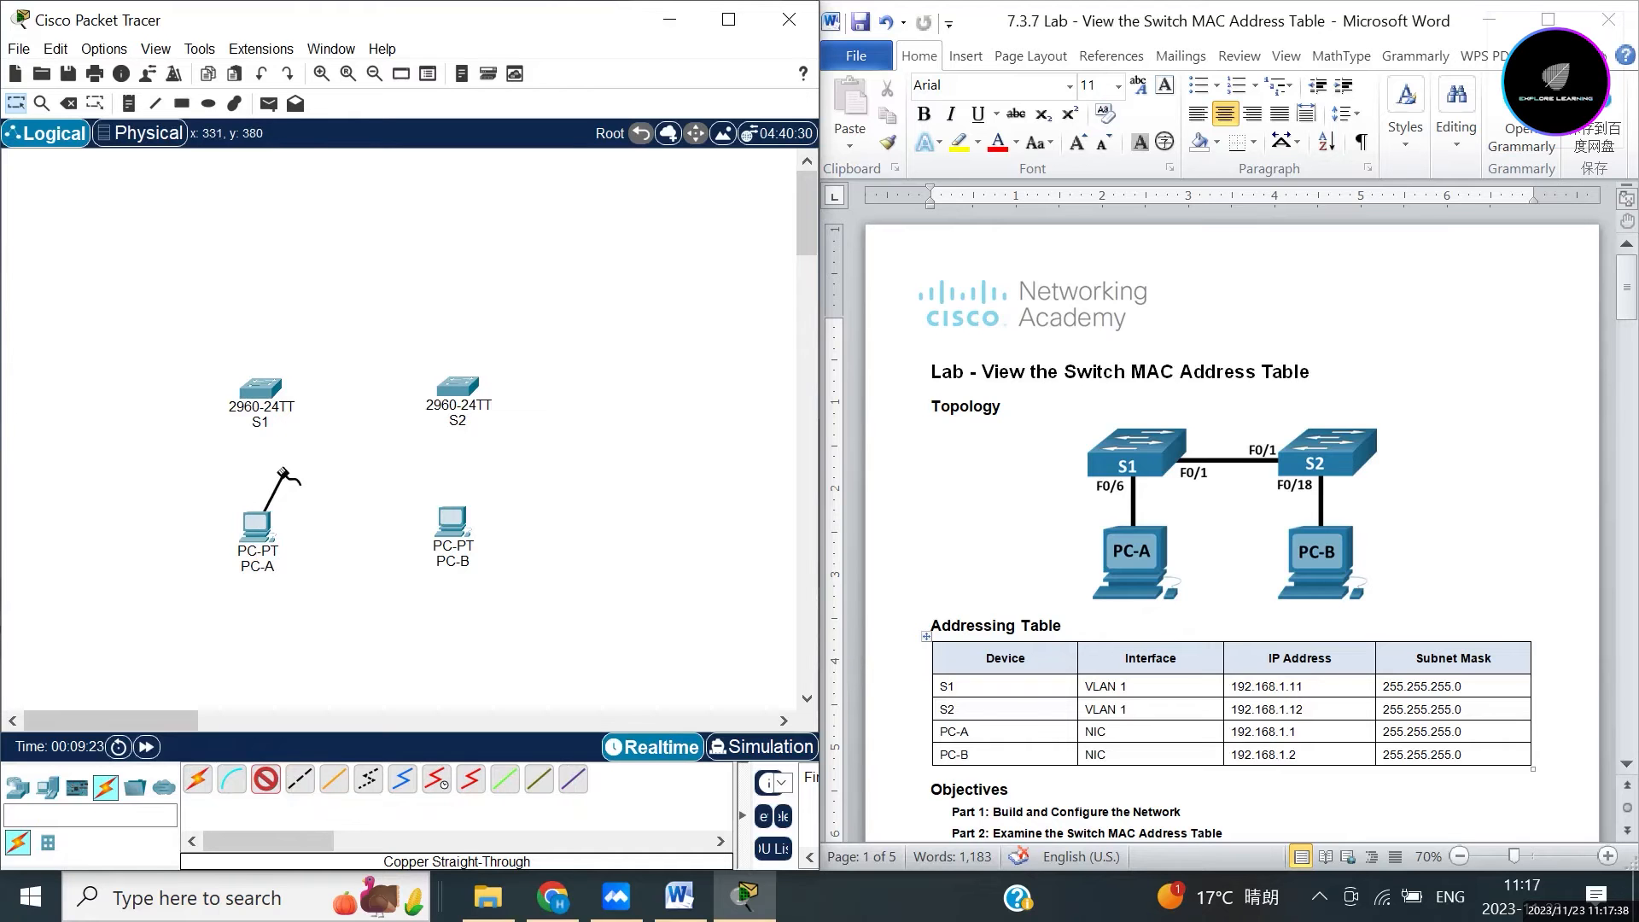
click(256, 390)
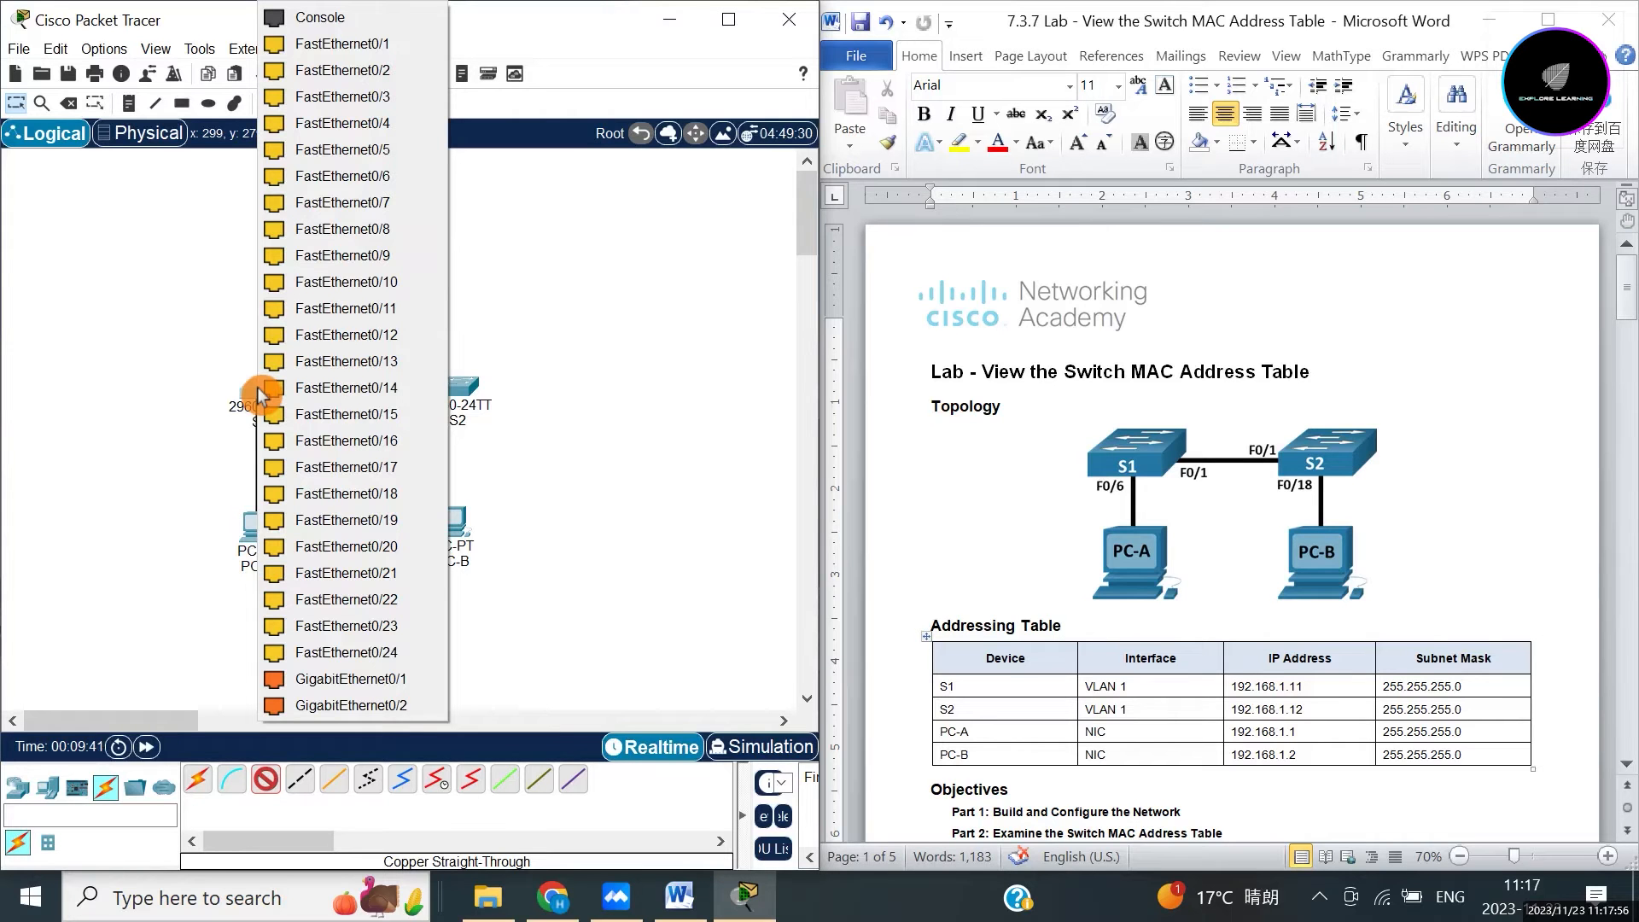
click(358, 179)
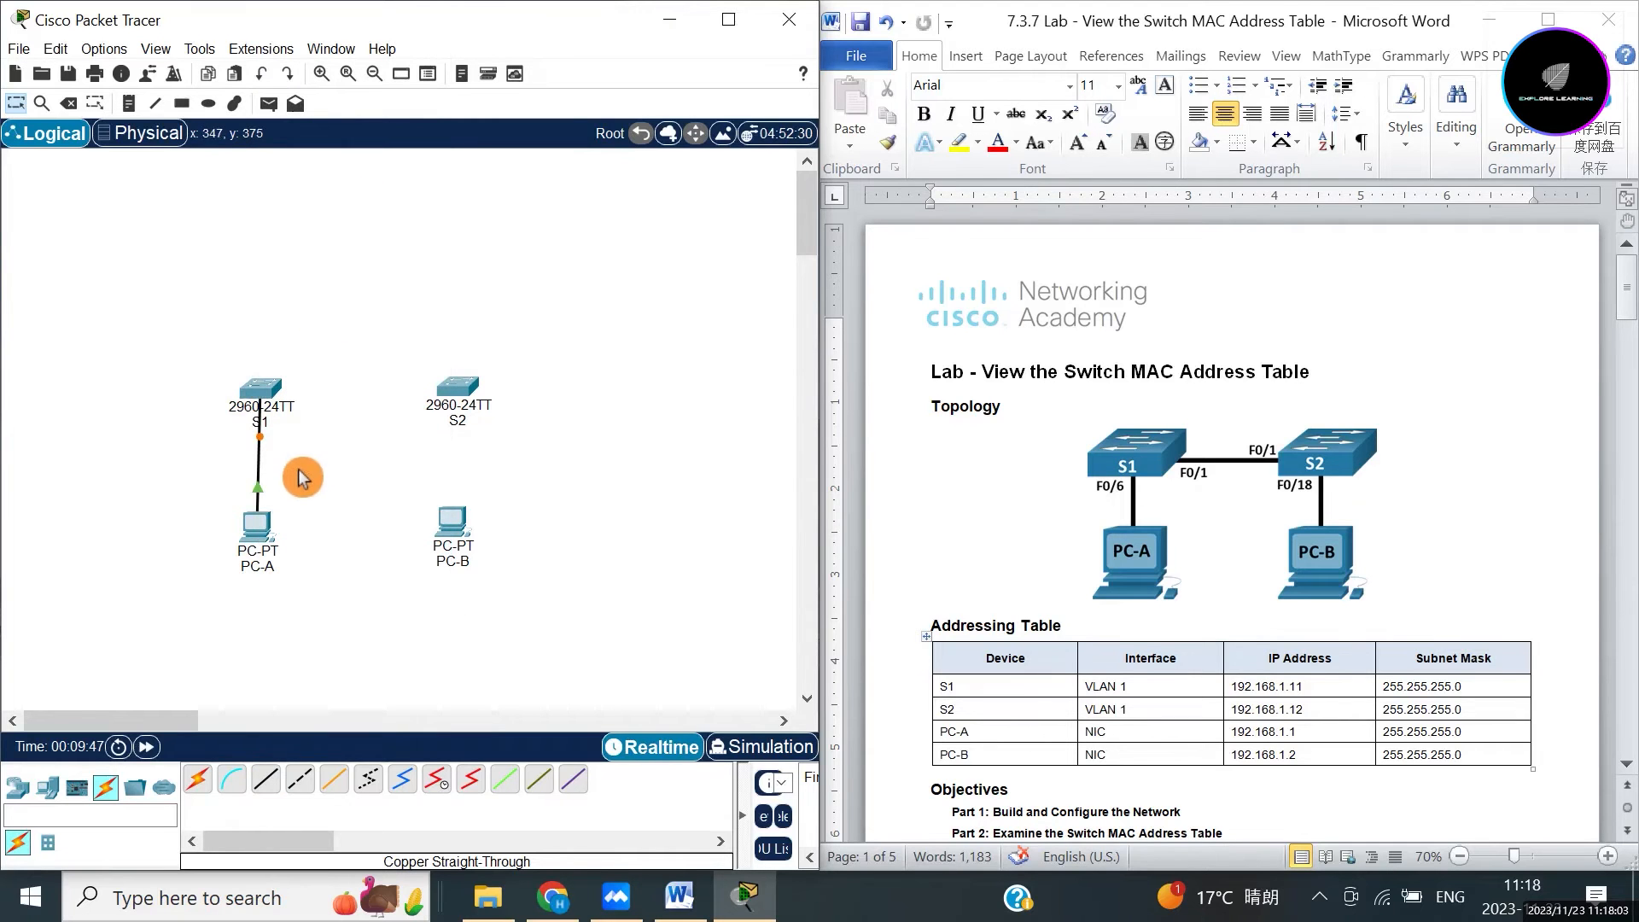
click(266, 780)
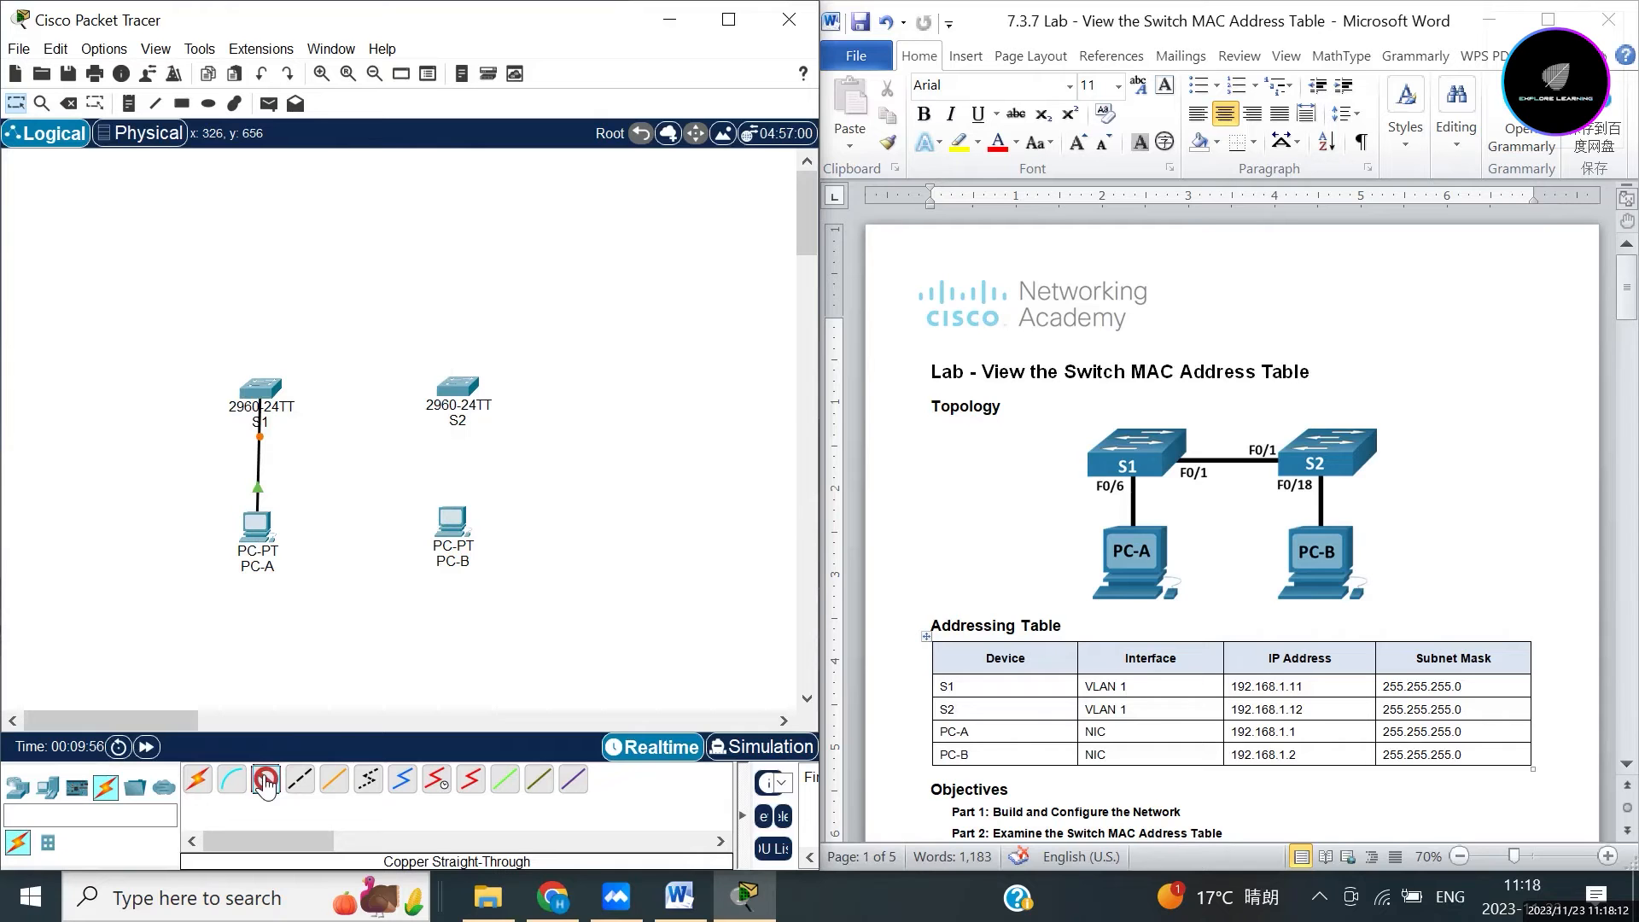
Run a straight-through cable from PC-B FastEthernet0 to S2 FastEthernet0/18.
click(456, 527)
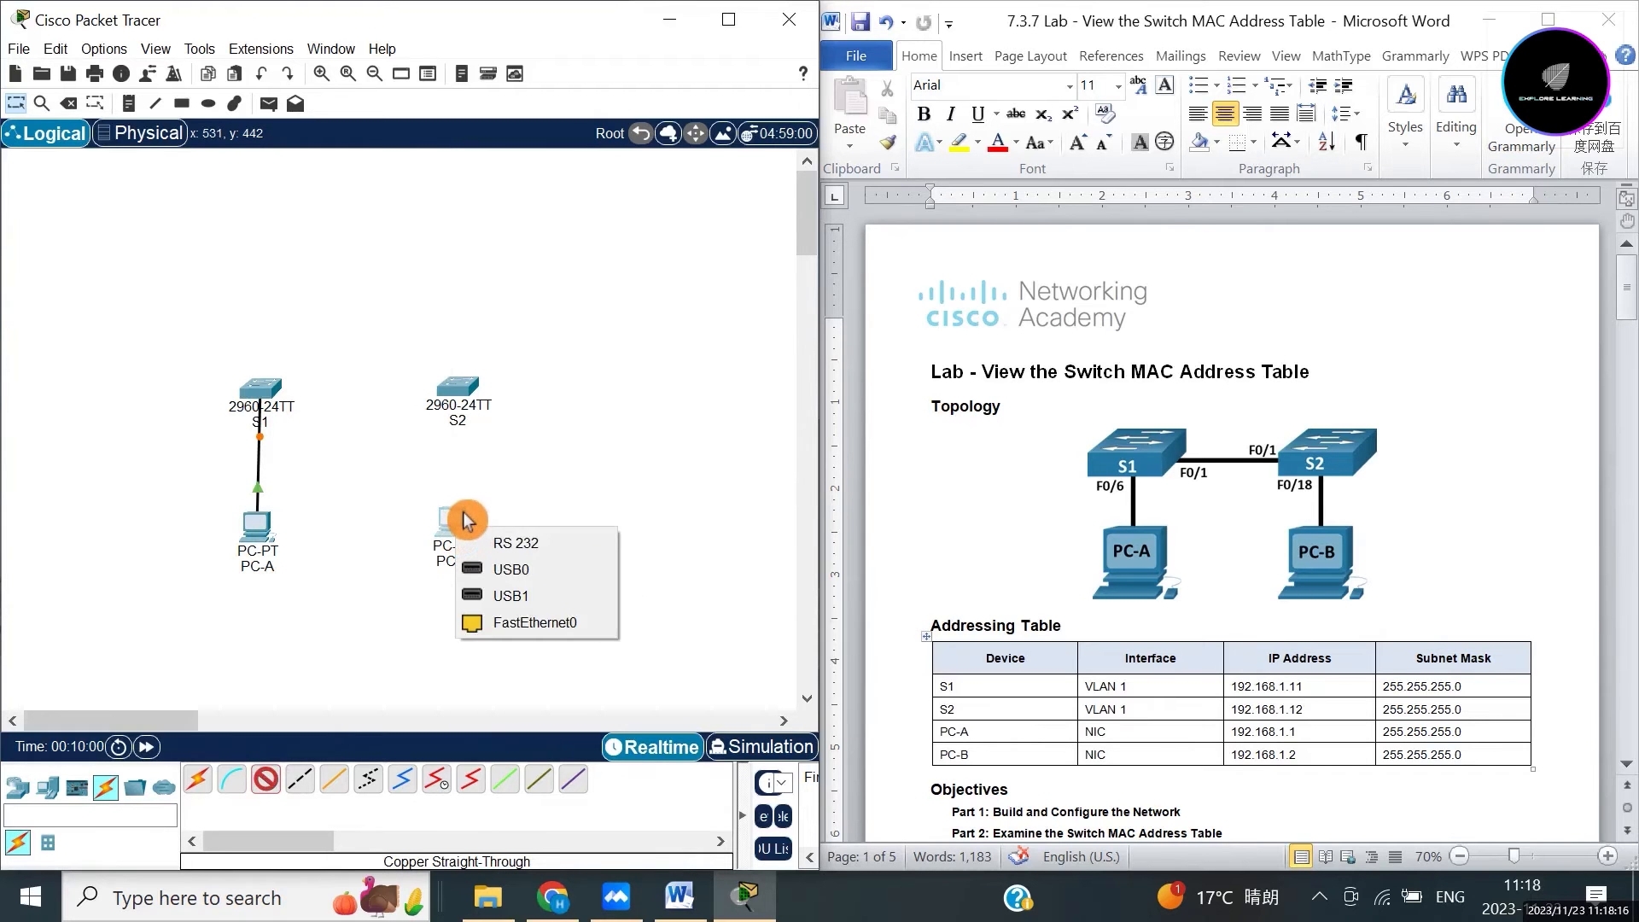
click(507, 634)
click(456, 391)
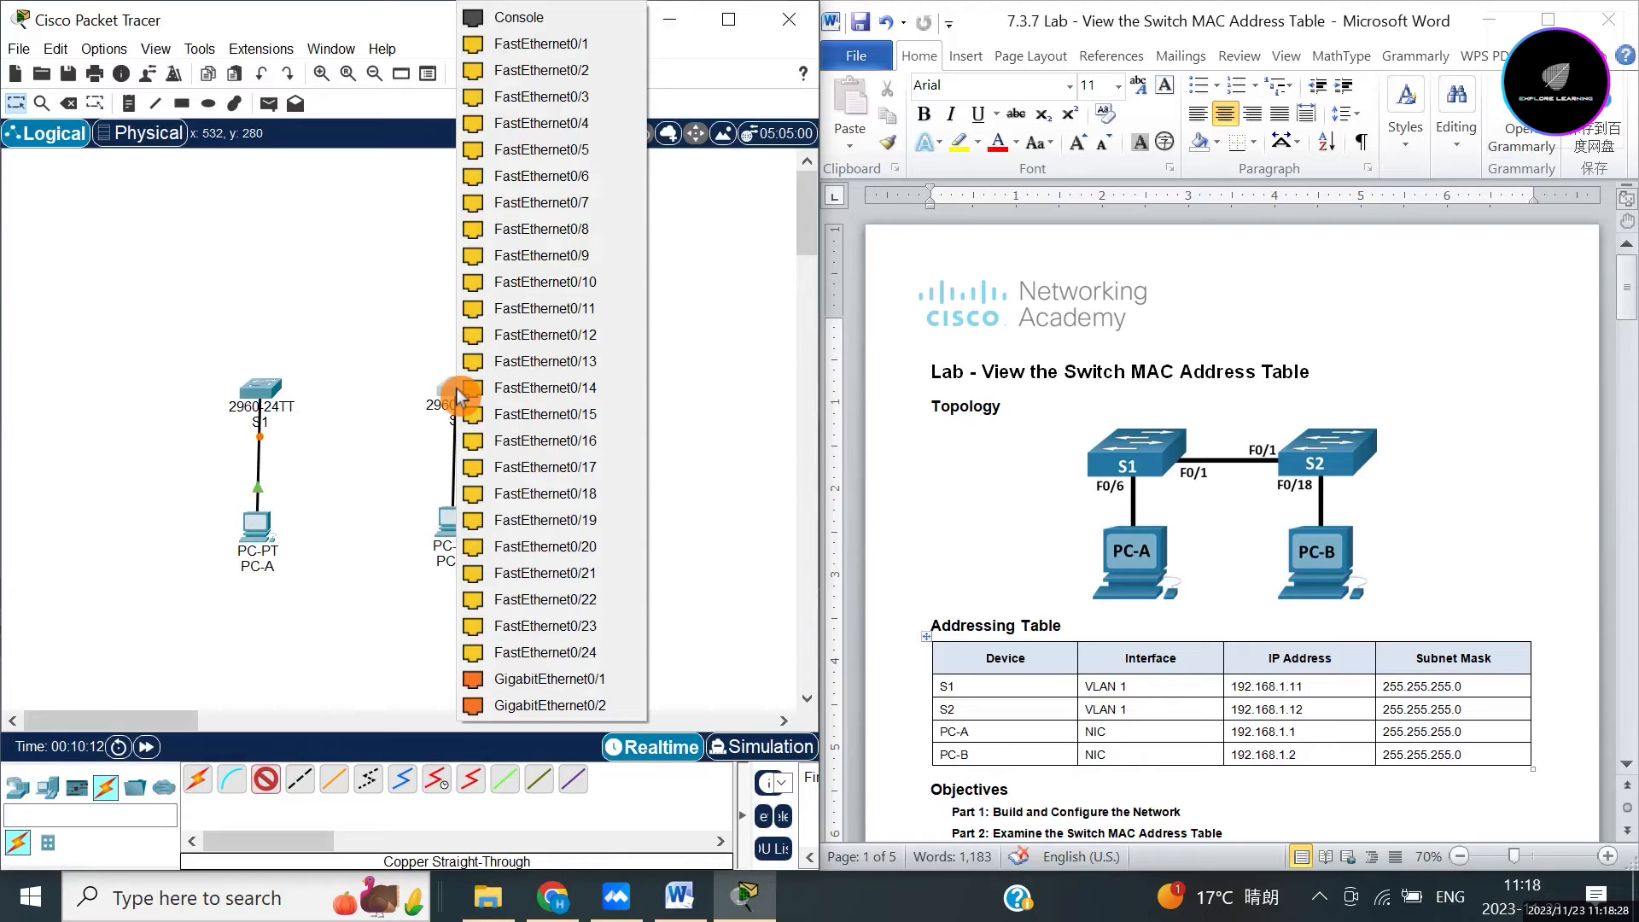
click(568, 496)
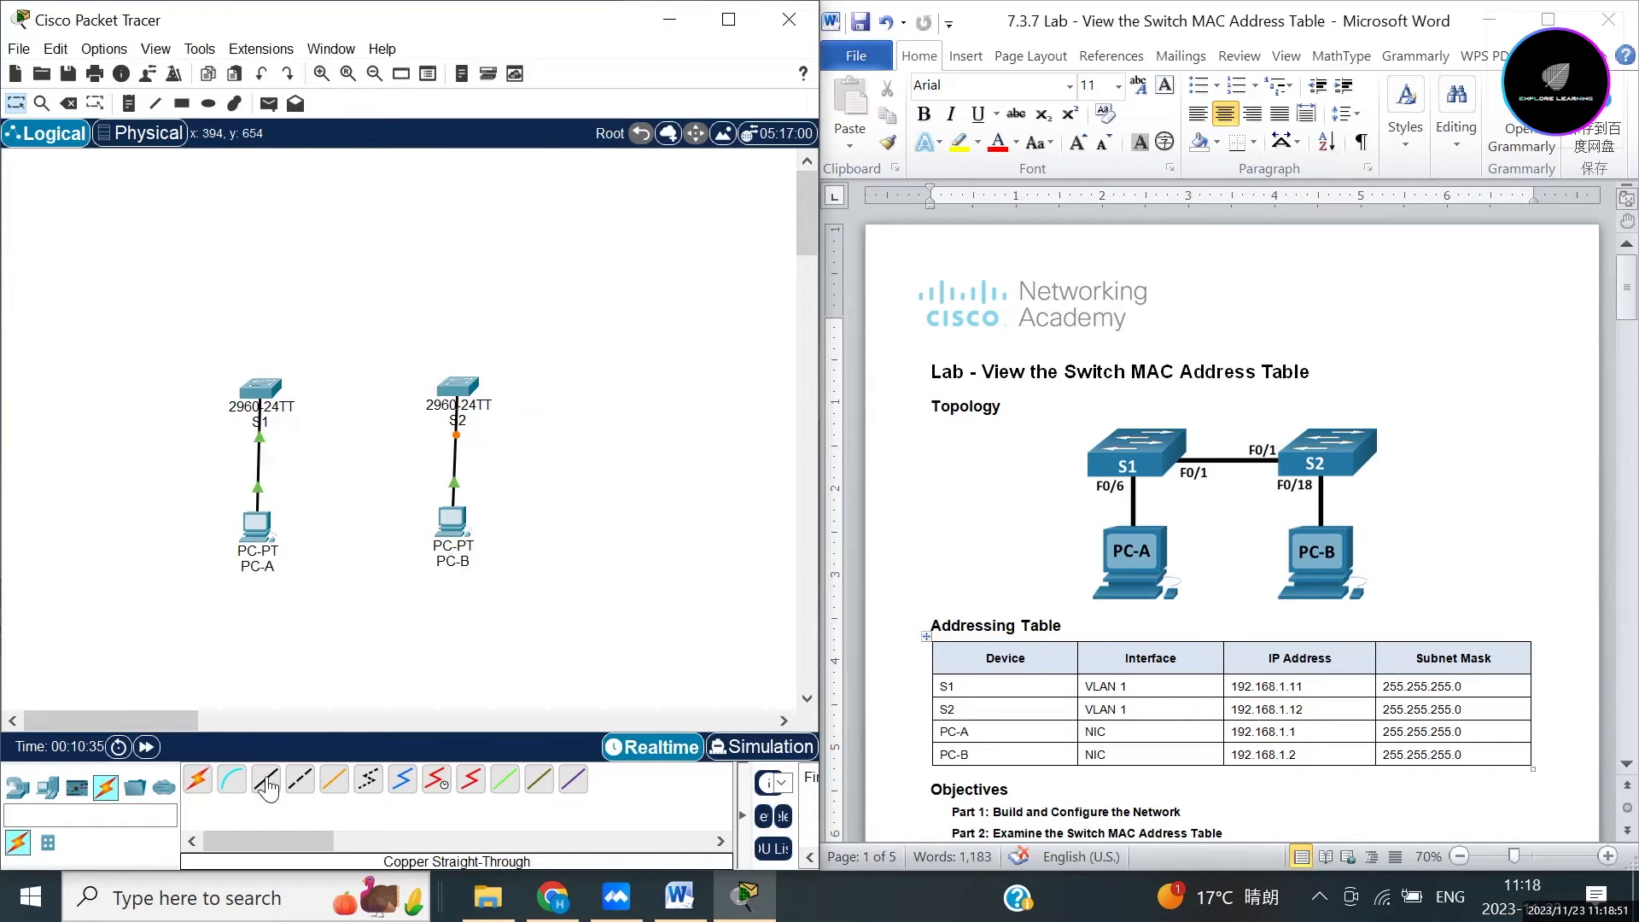
Join S1 FastEthernet0/1 to S2 with a copper cross-over cable and nudge PC-B lower.
click(299, 780)
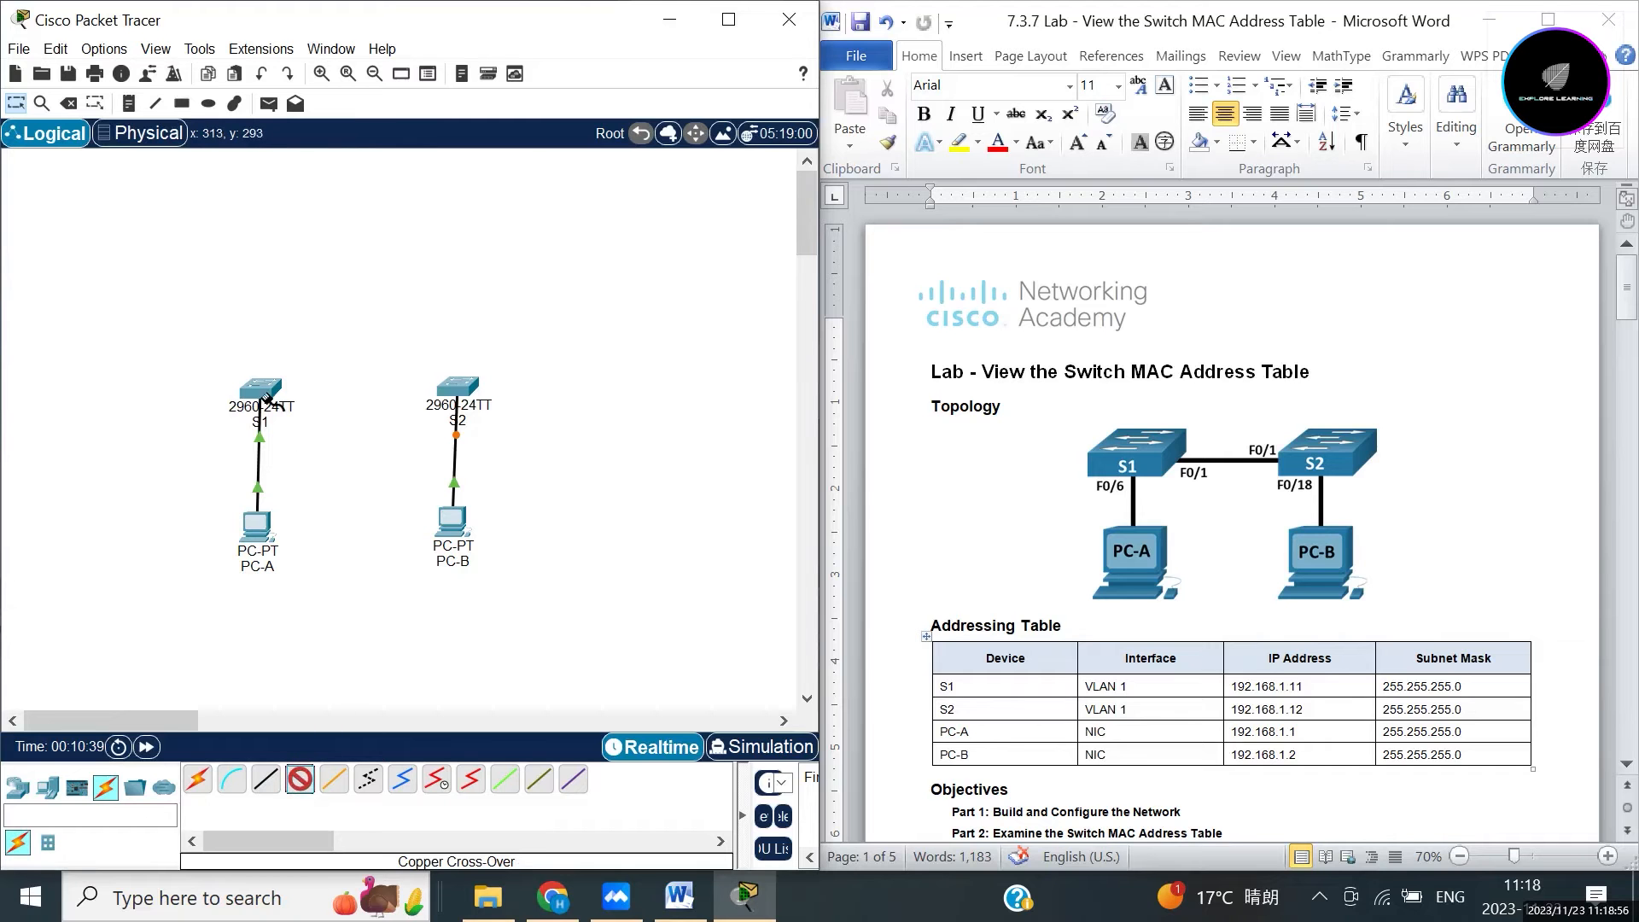
mouse_move(265, 390)
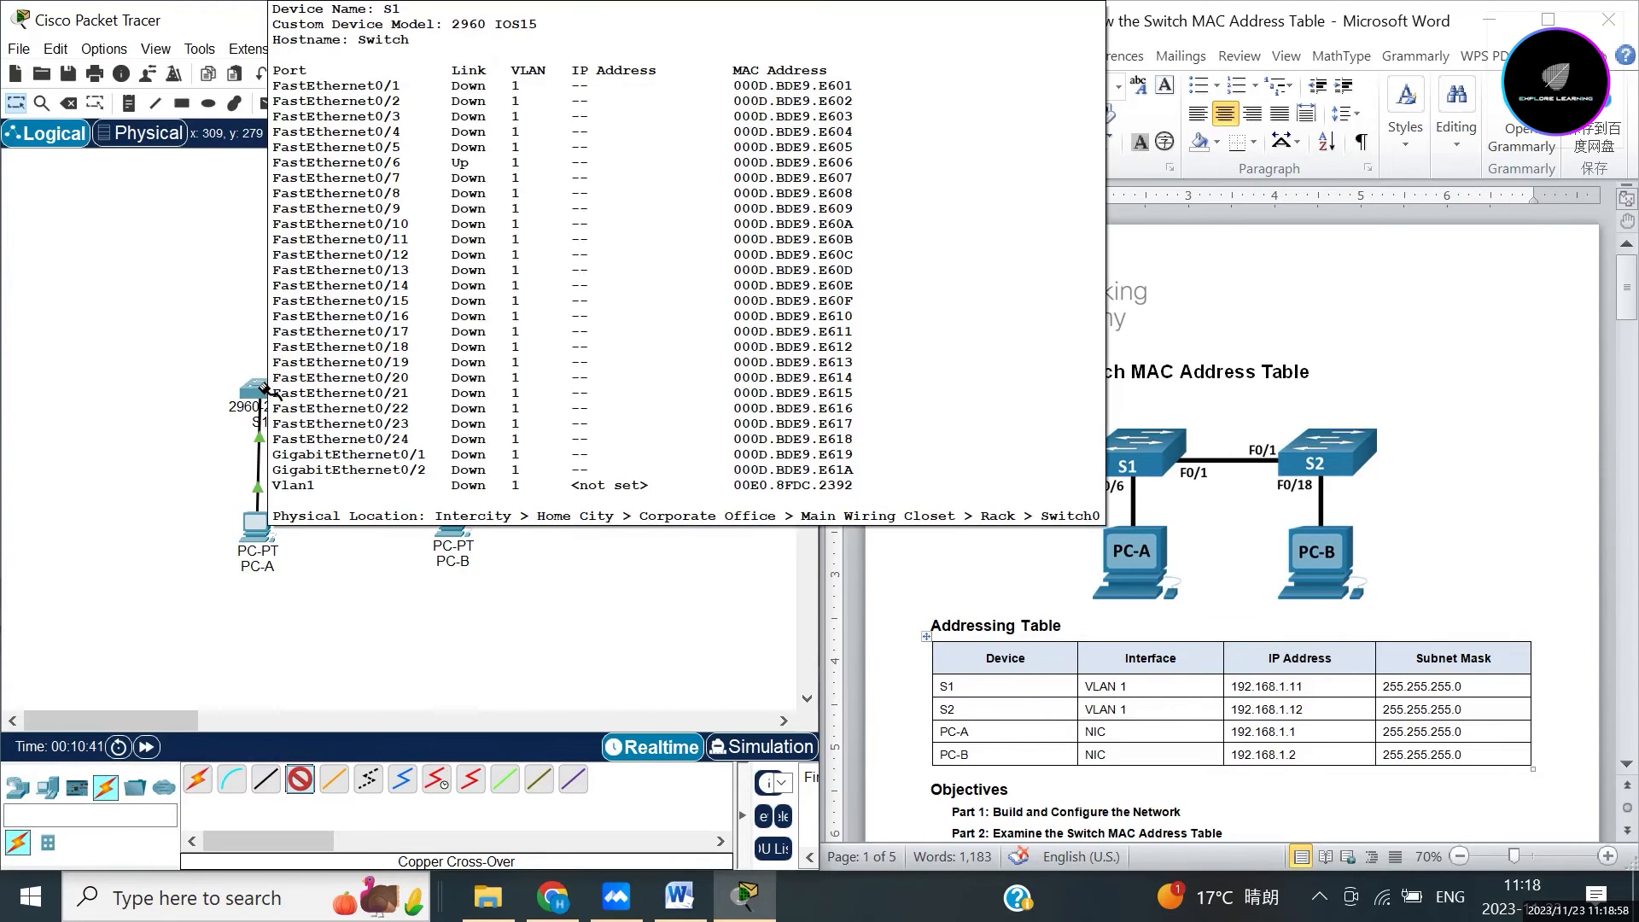
click(266, 391)
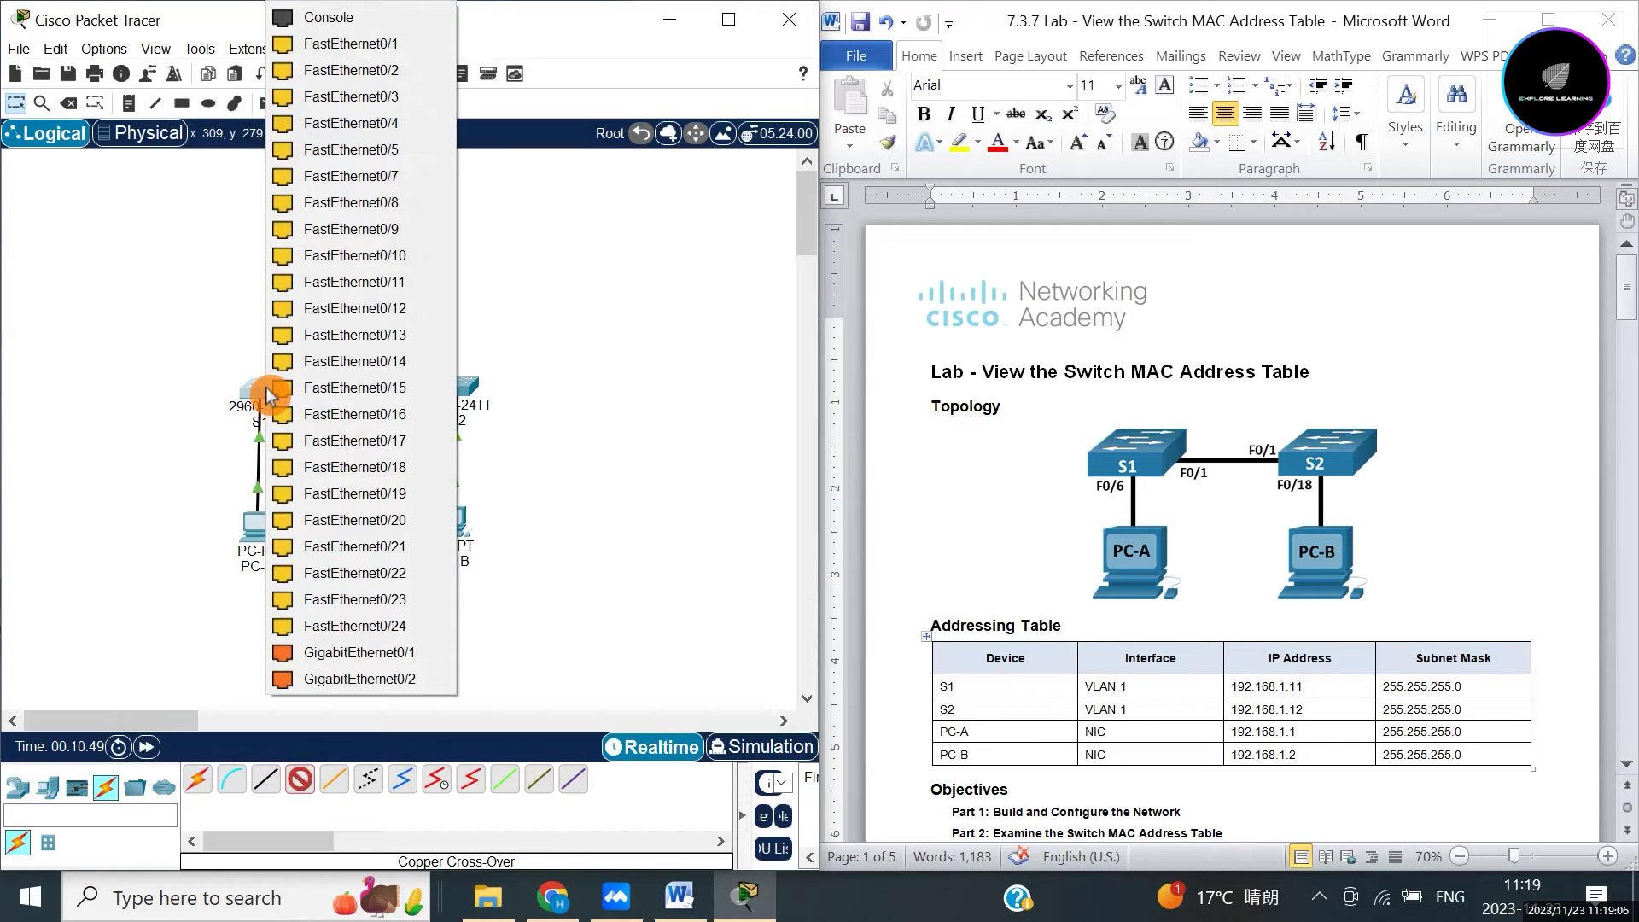
click(351, 45)
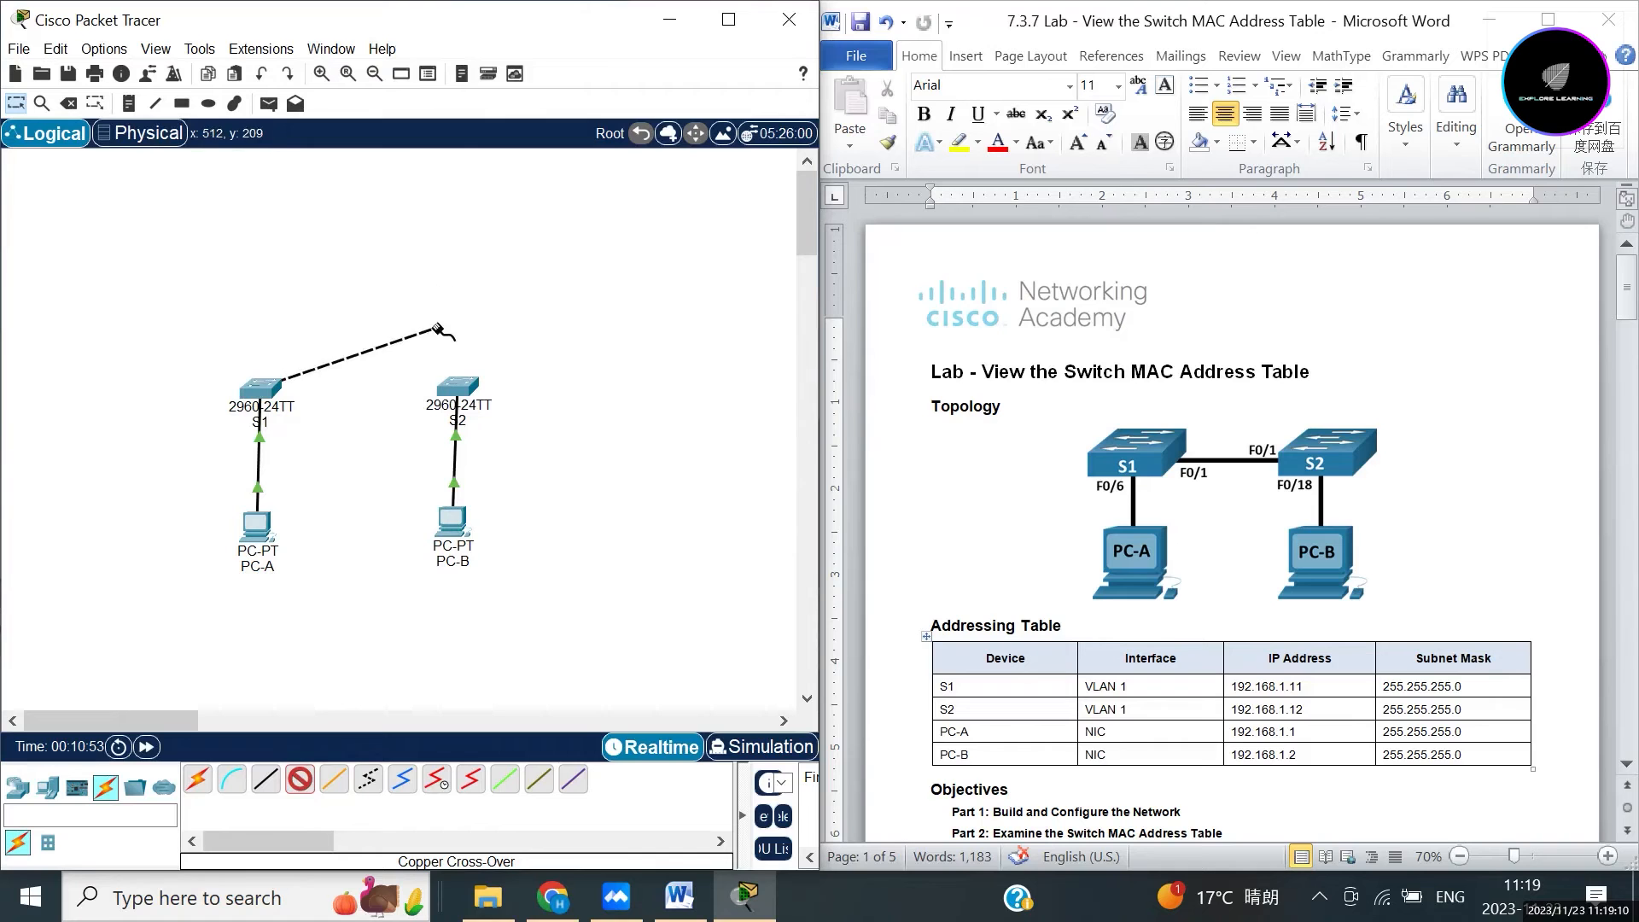
click(458, 392)
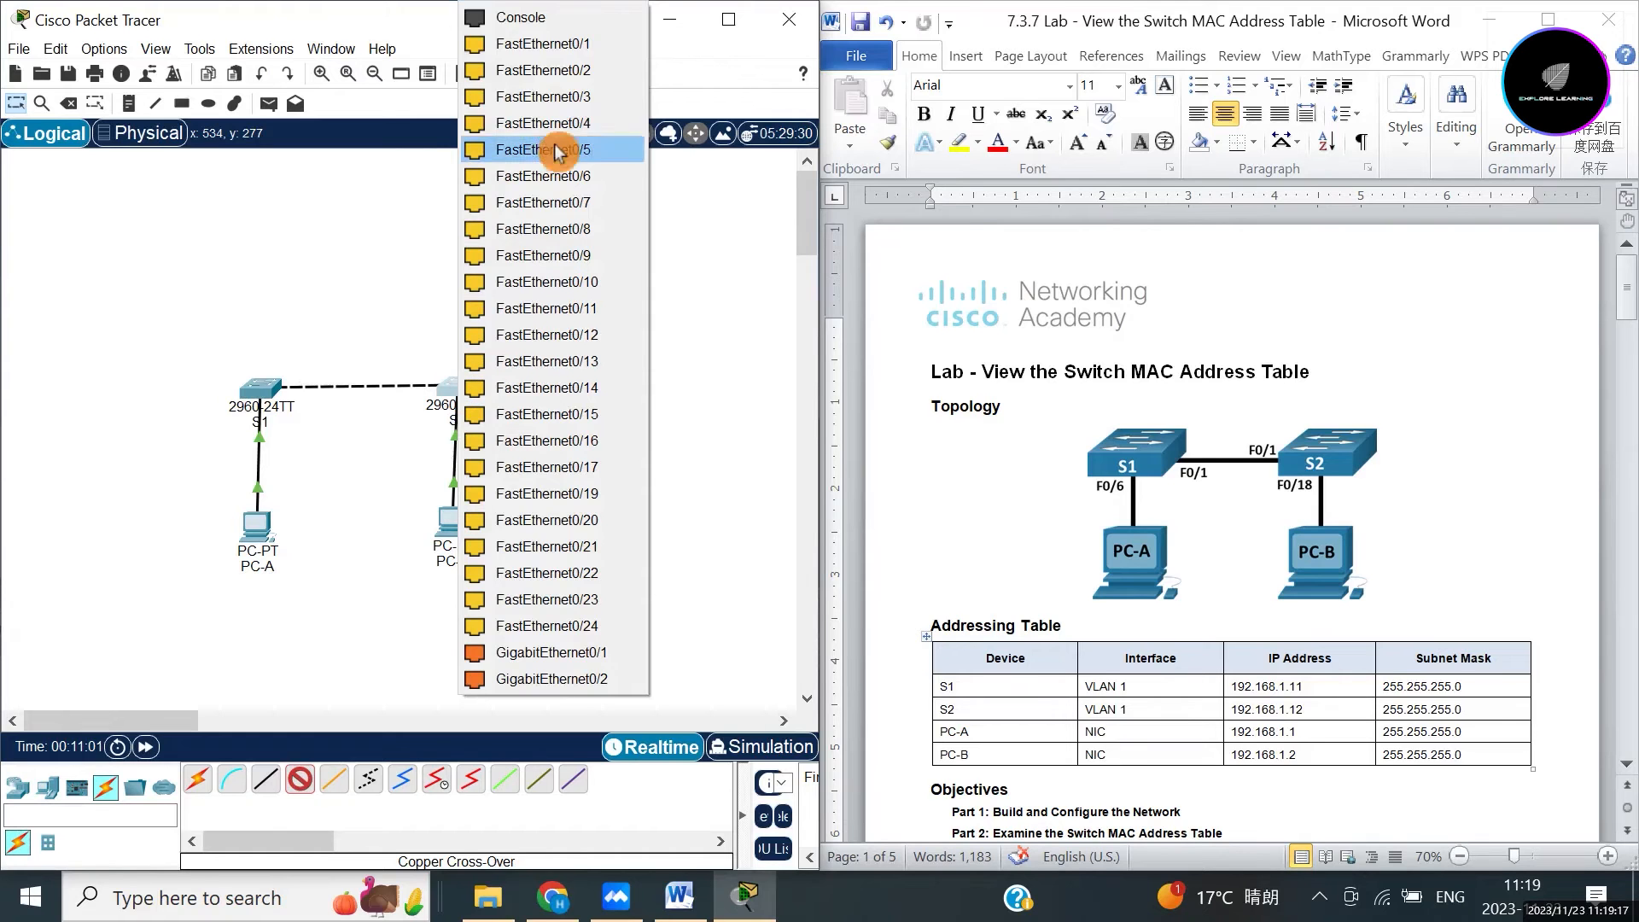
click(533, 44)
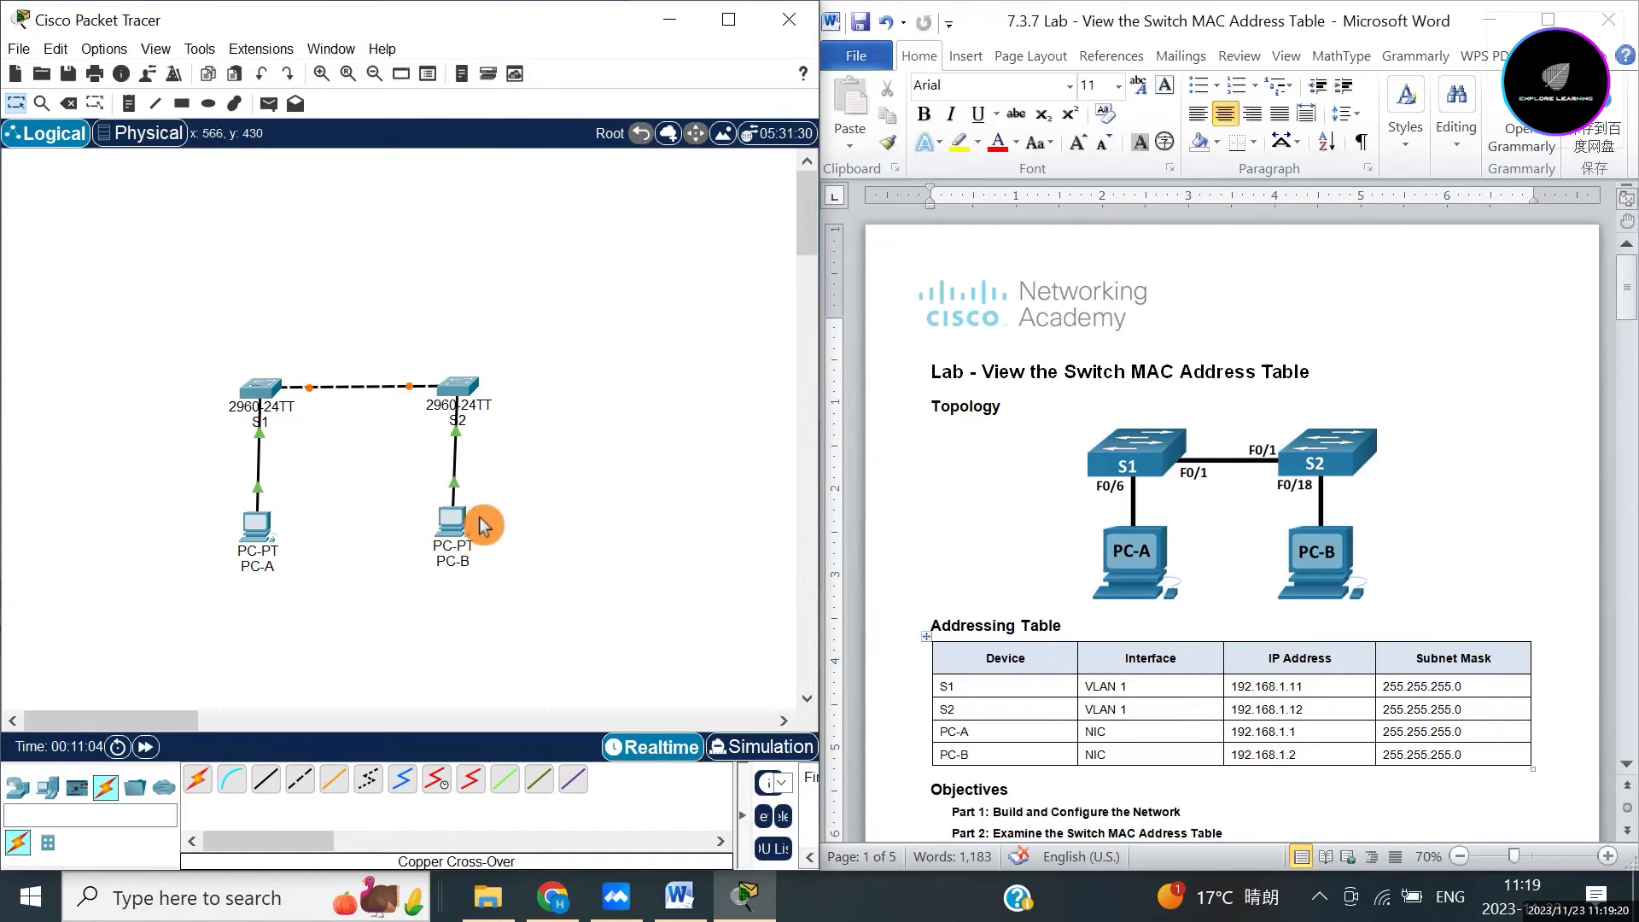
drag(454, 521, 459, 536)
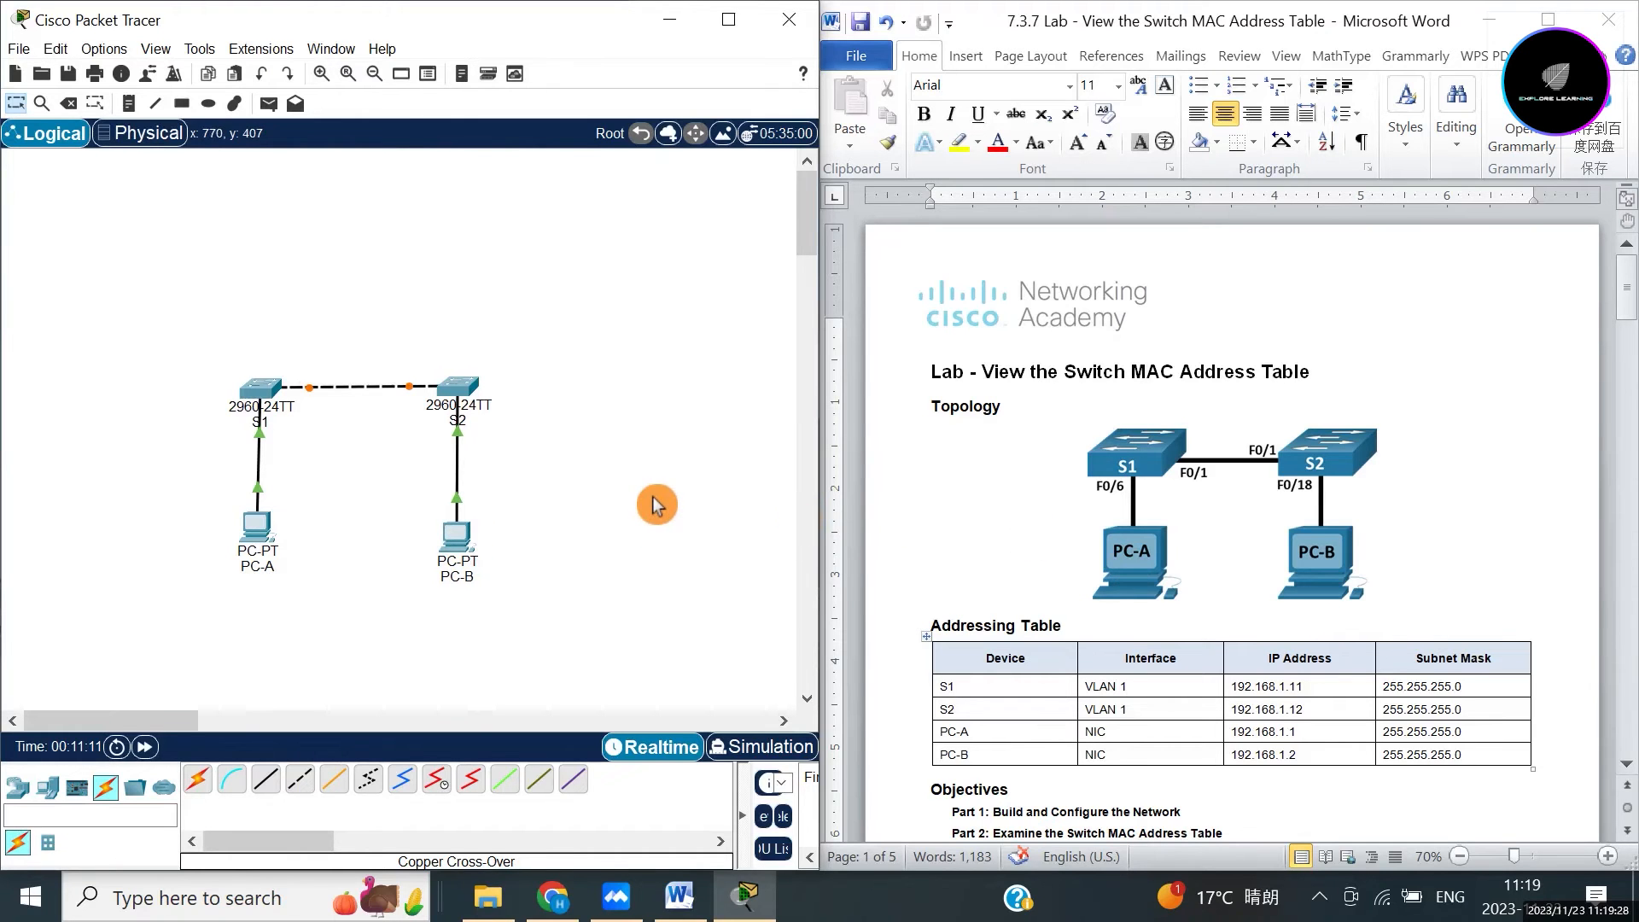
Scroll the handout back to the Addressing Table listing PC-A 192.168.1.1 and PC-B 192.168.1.2.
click(980, 510)
scroll(980, 510, down, 15)
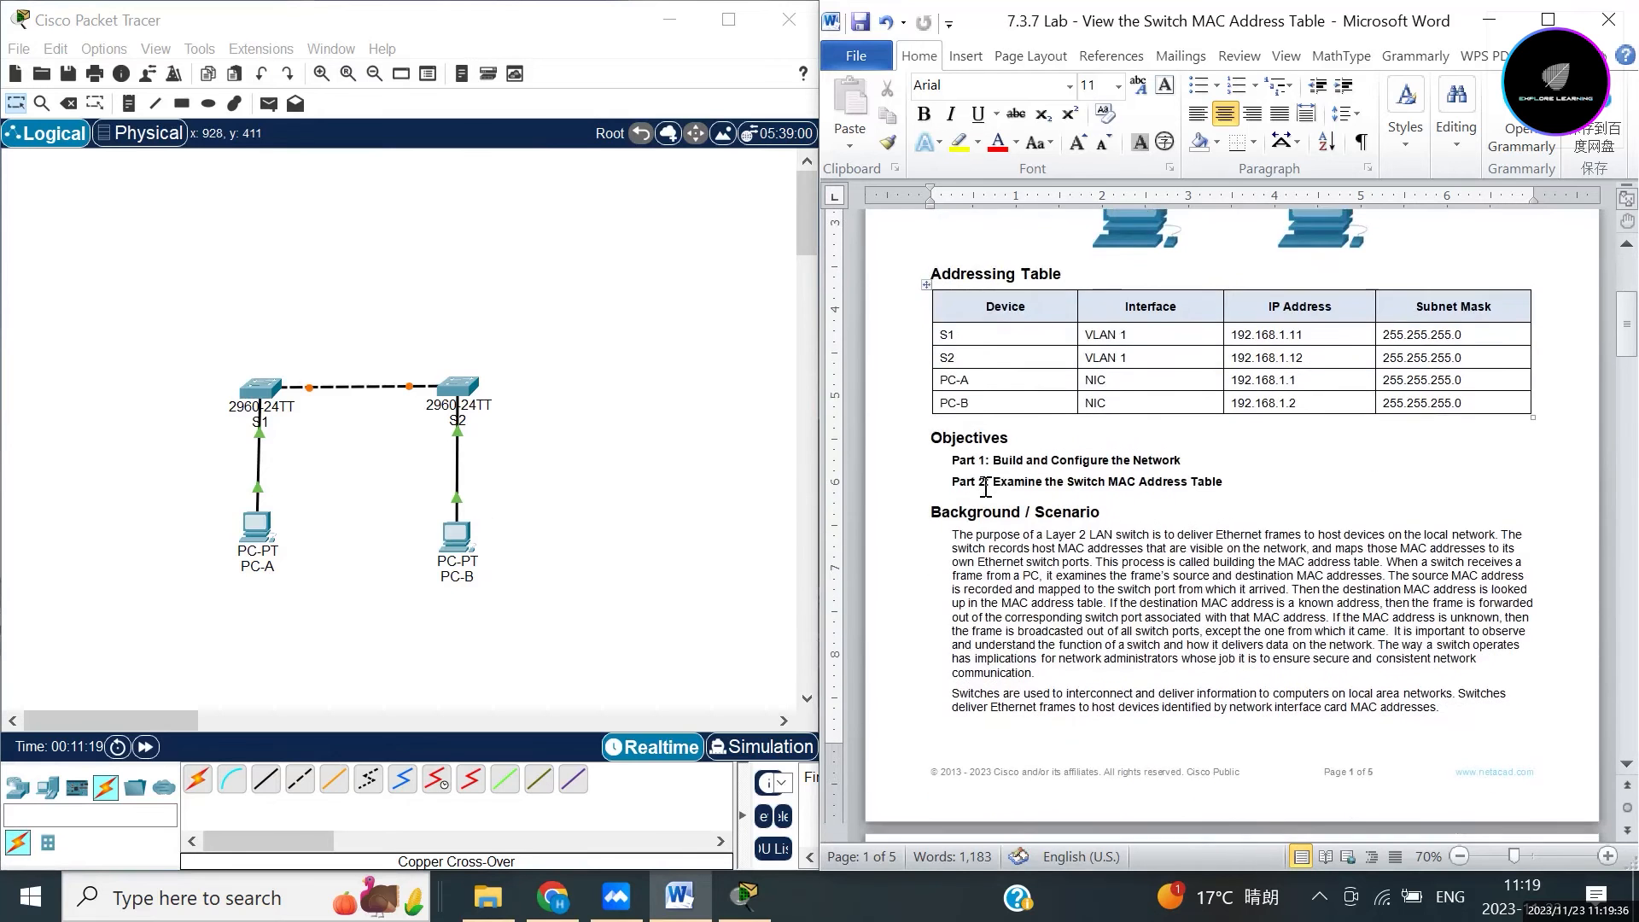
scroll(991, 465, down, 5)
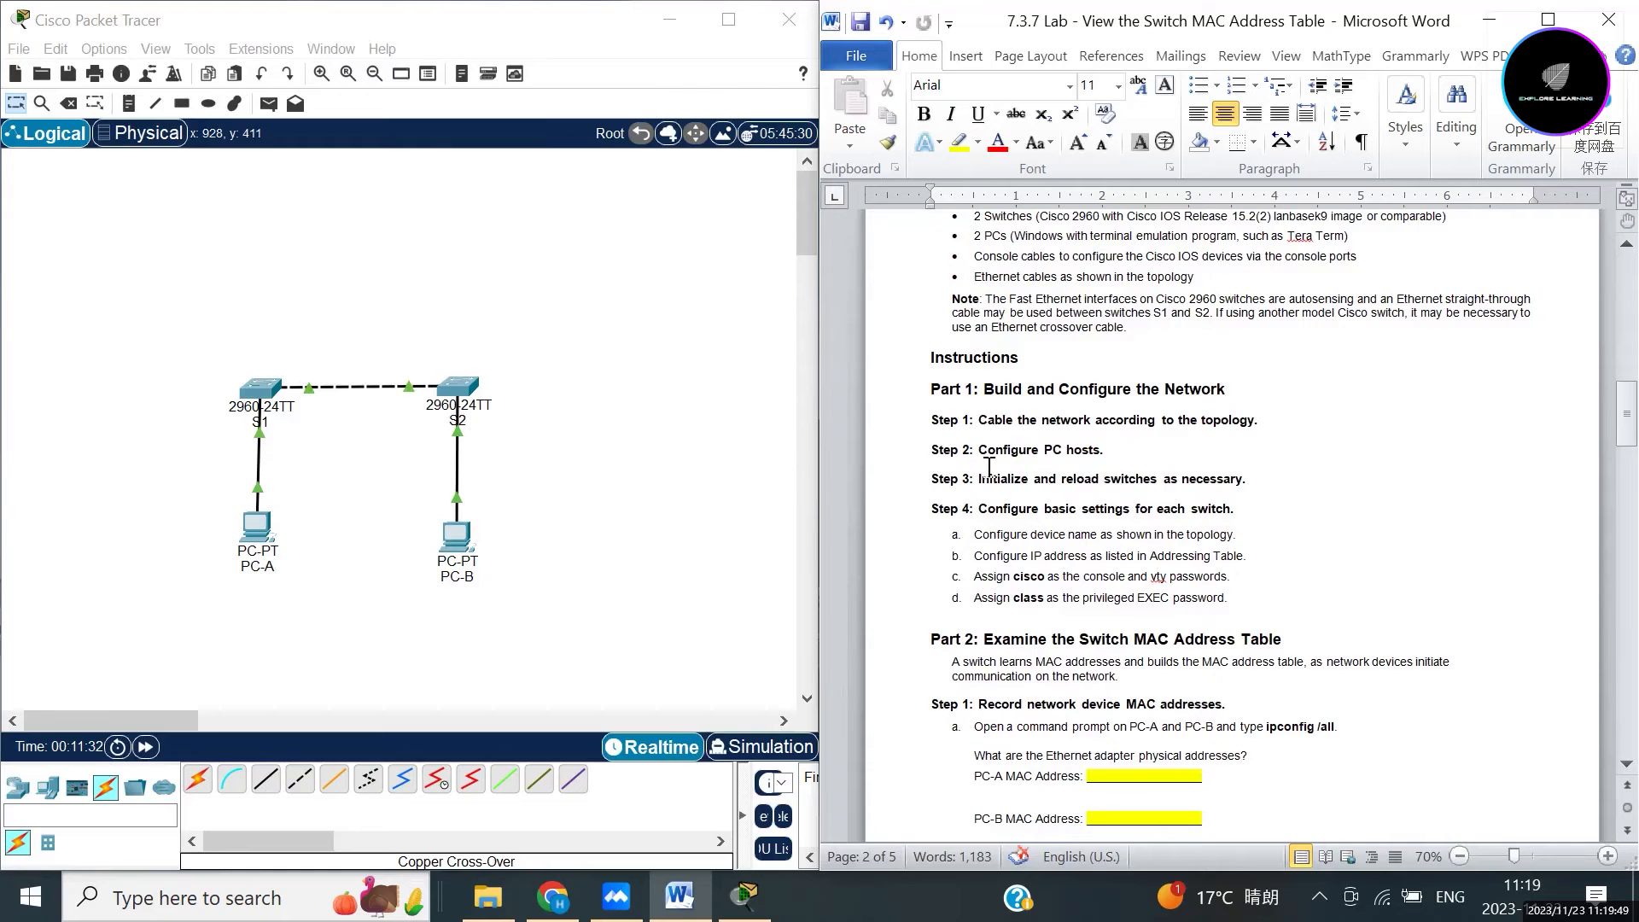
scroll(1126, 442, up, 1)
scroll(1126, 443, up, 20)
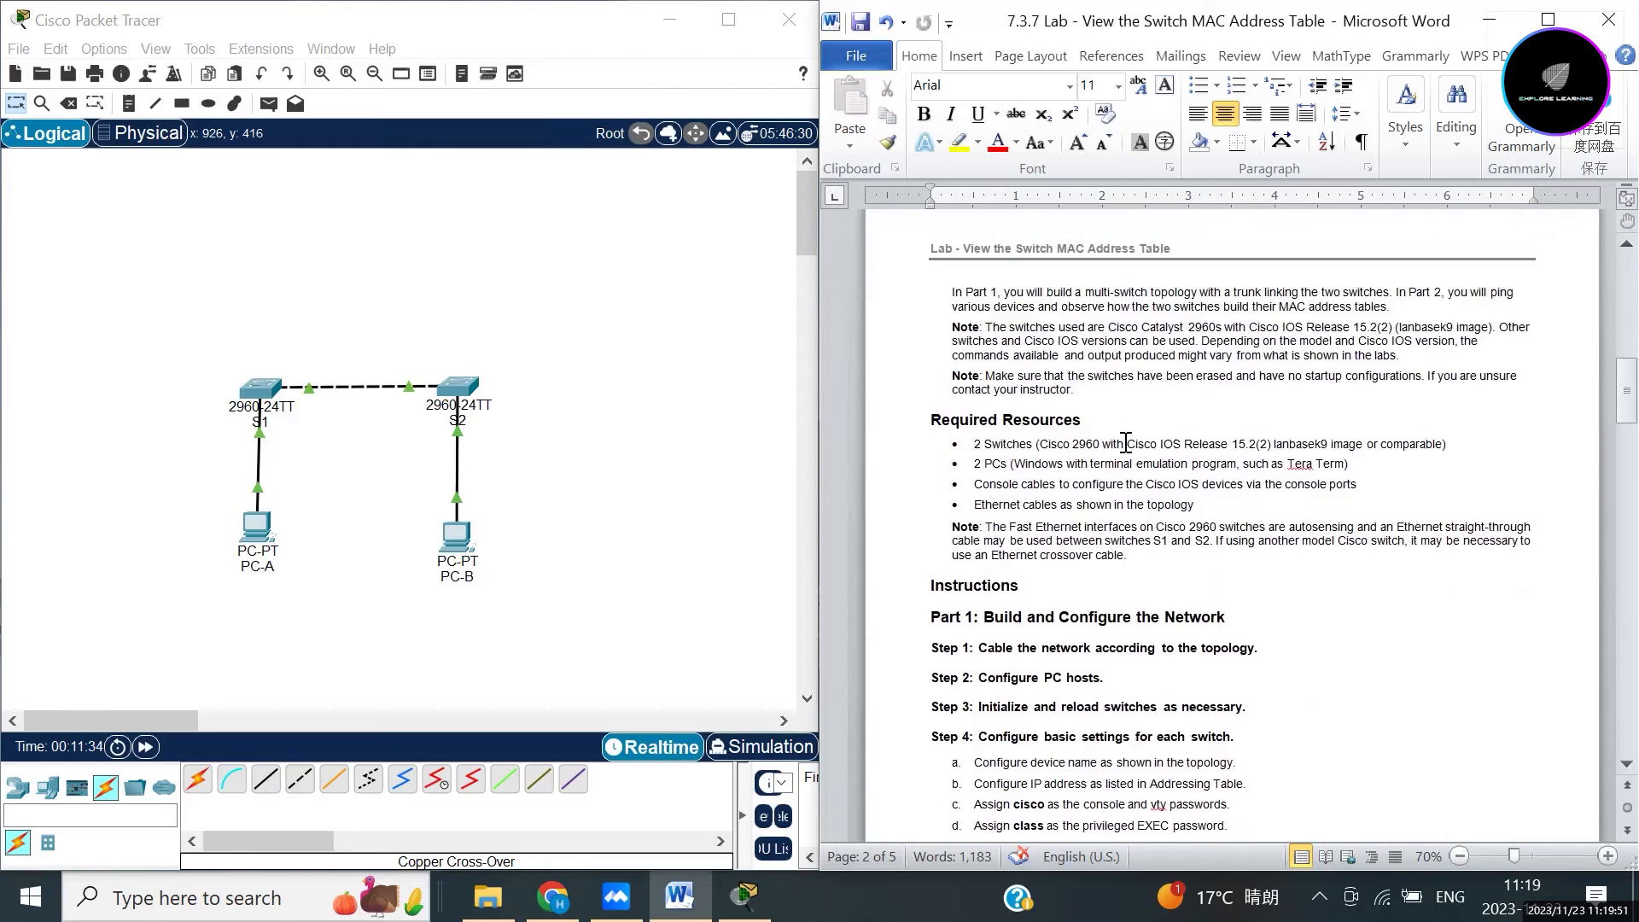
scroll(1126, 442, up, 2)
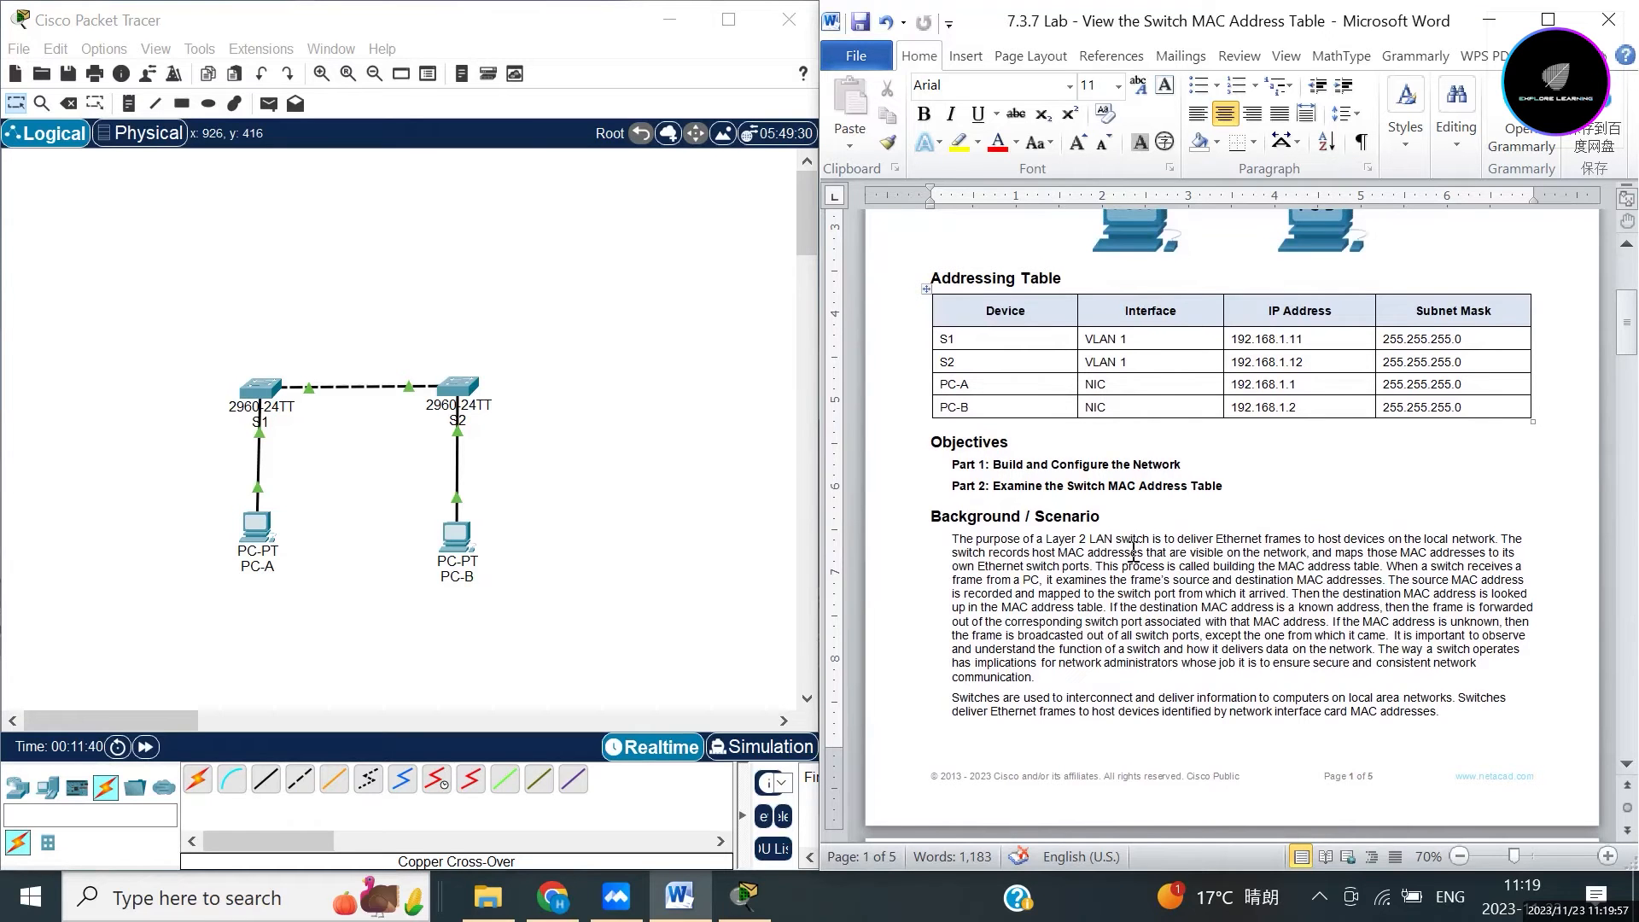
Set PC-A's IP Configuration to 192.168.1.1, mask 255.255.255.0, and close its window.
click(257, 534)
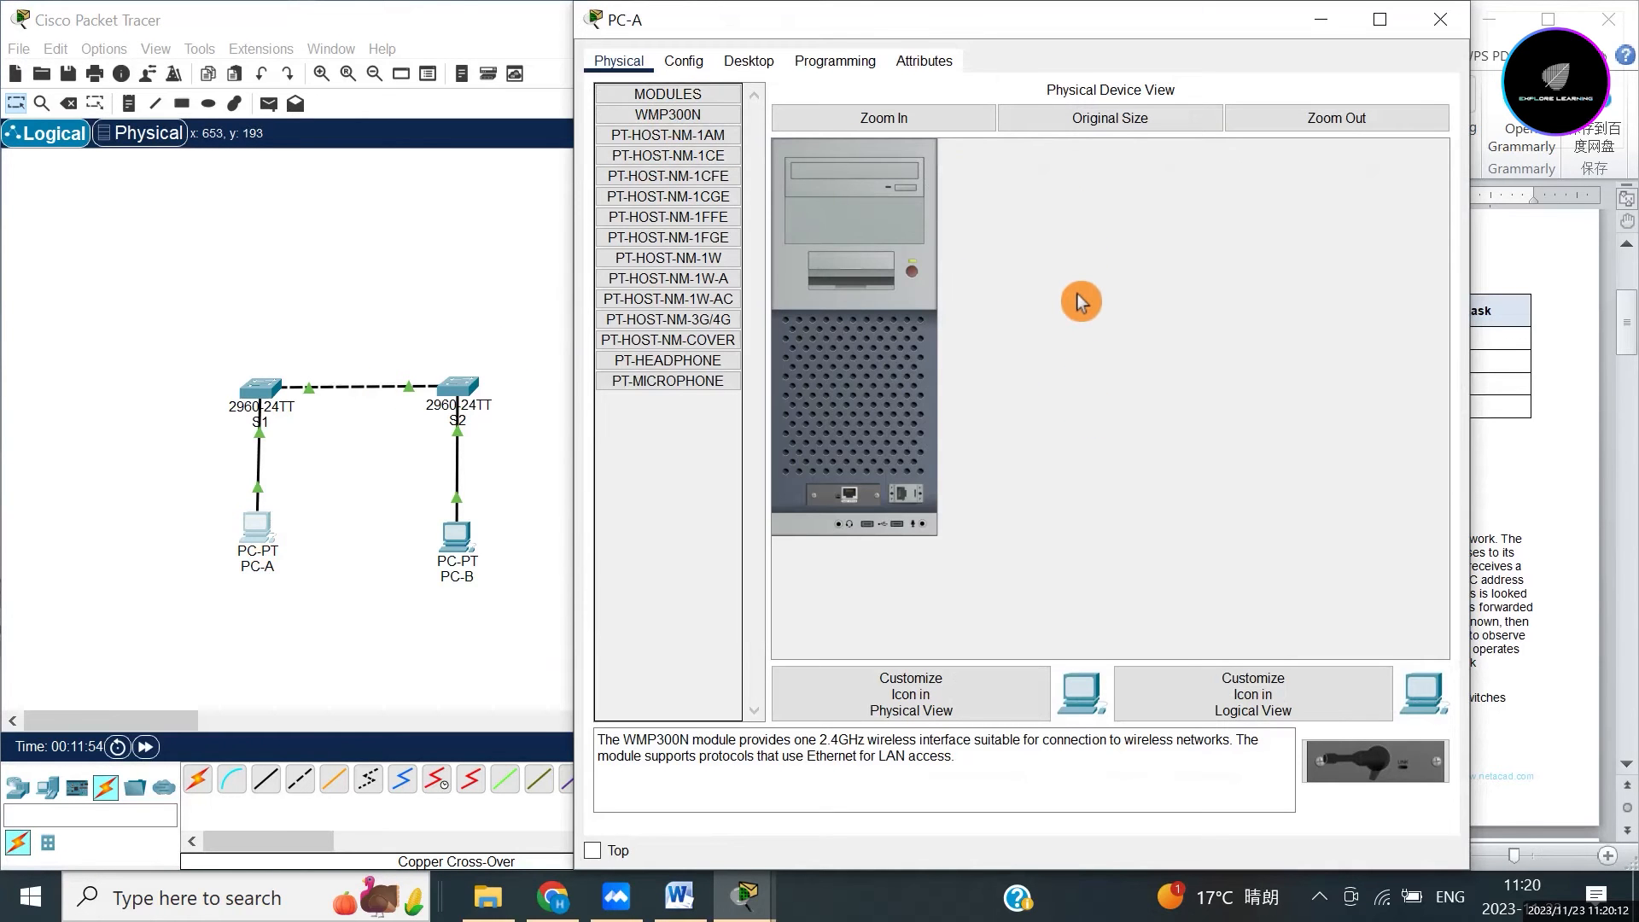
click(751, 68)
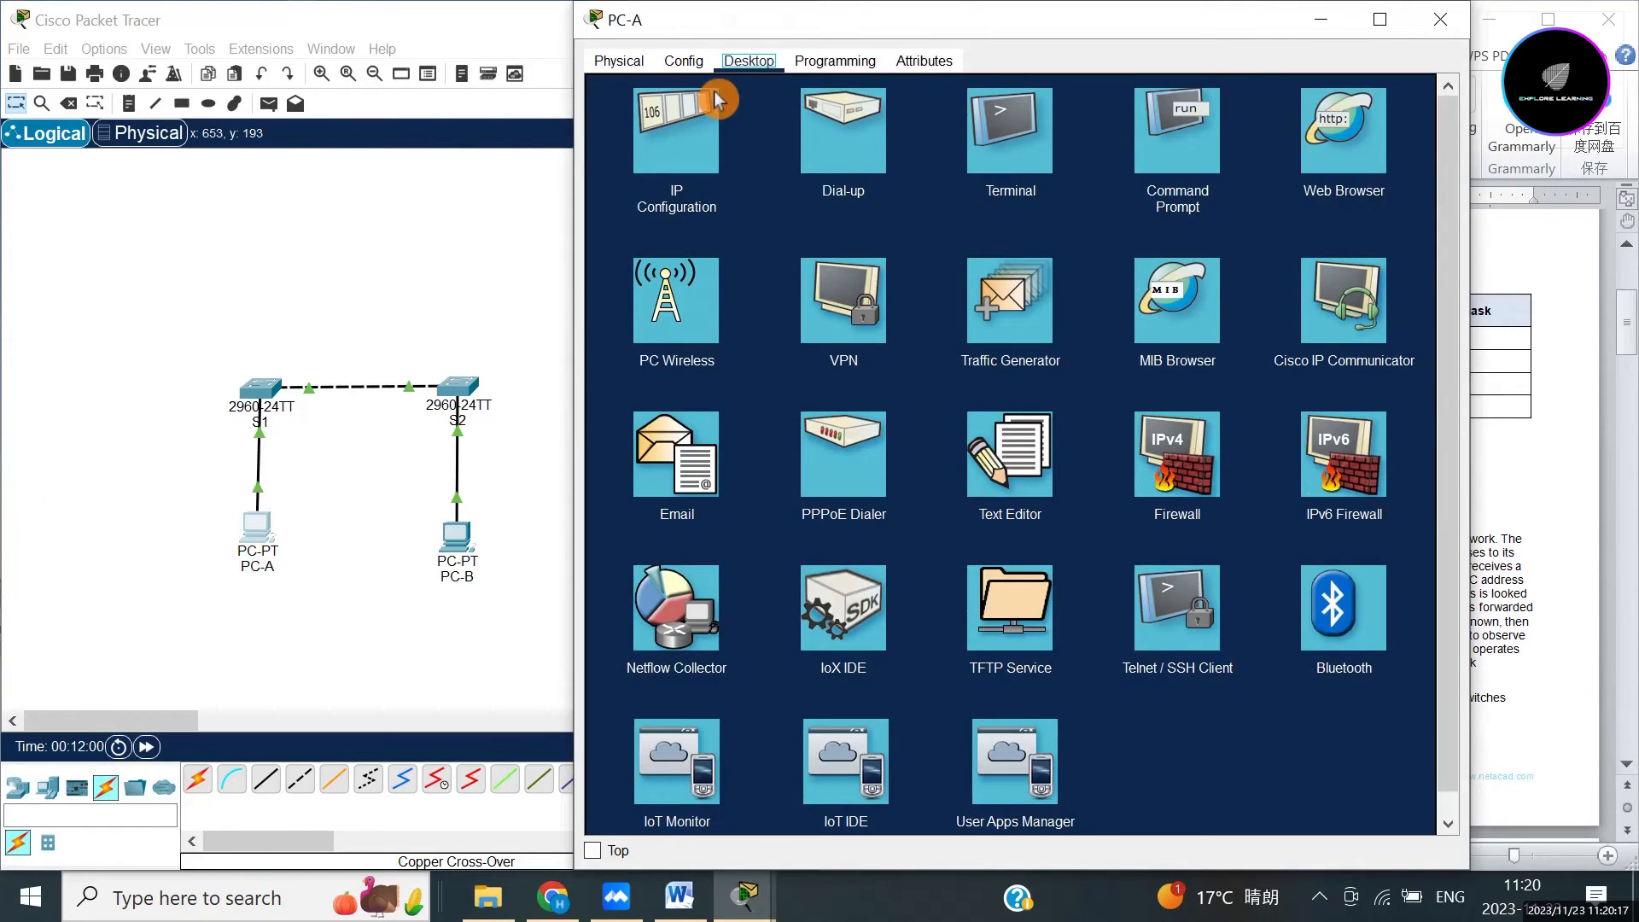
click(678, 135)
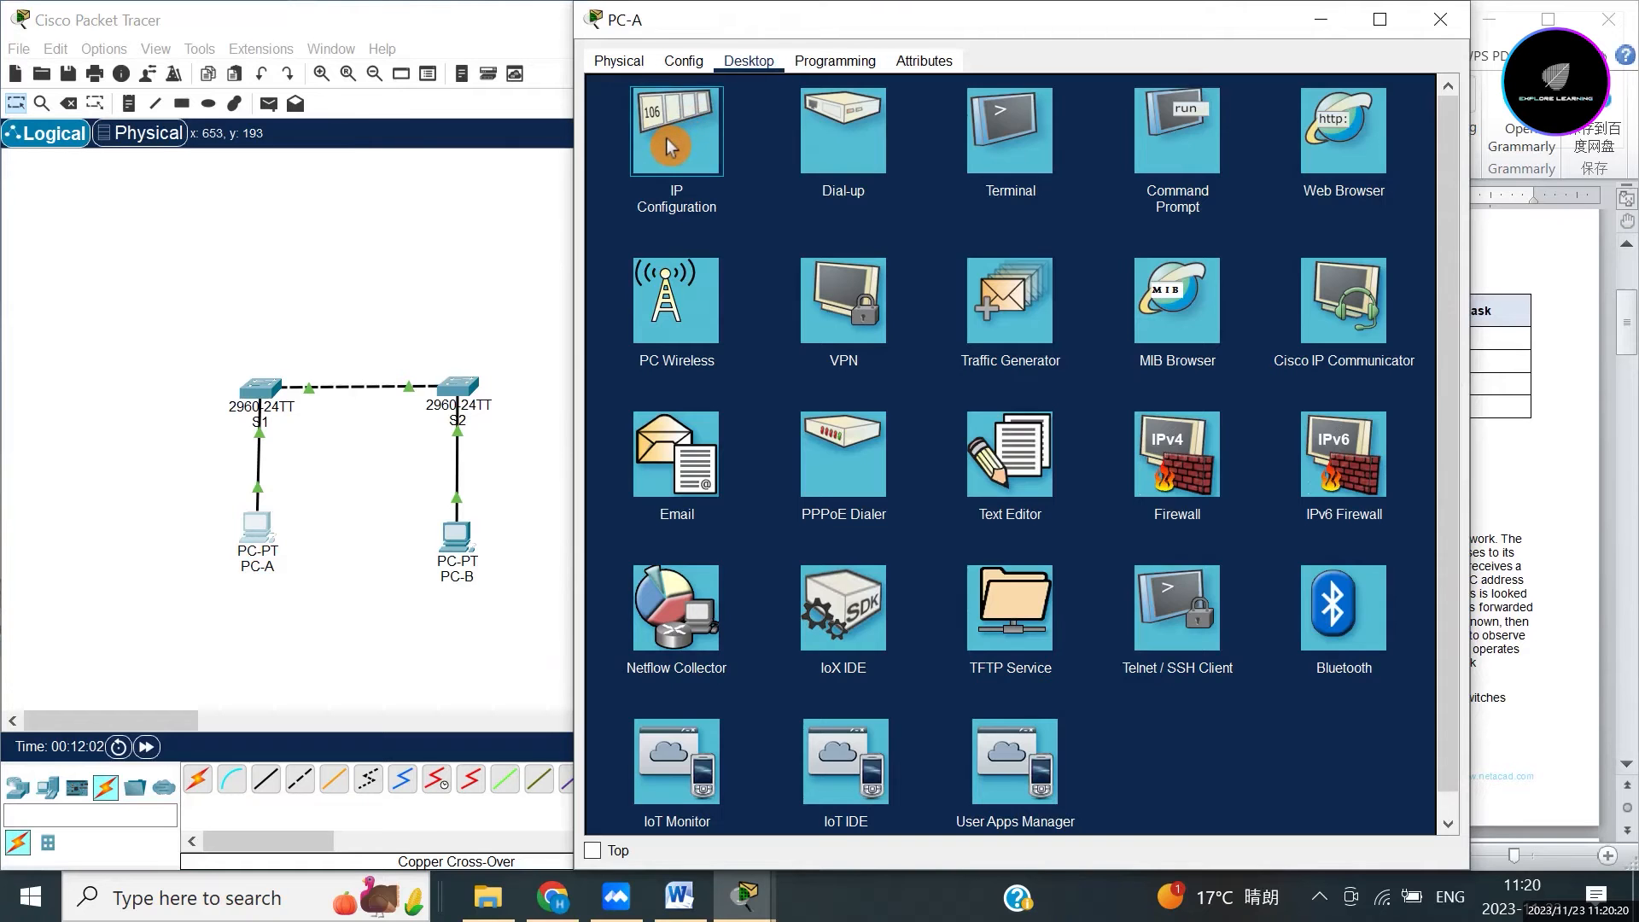
click(936, 229)
click(936, 209)
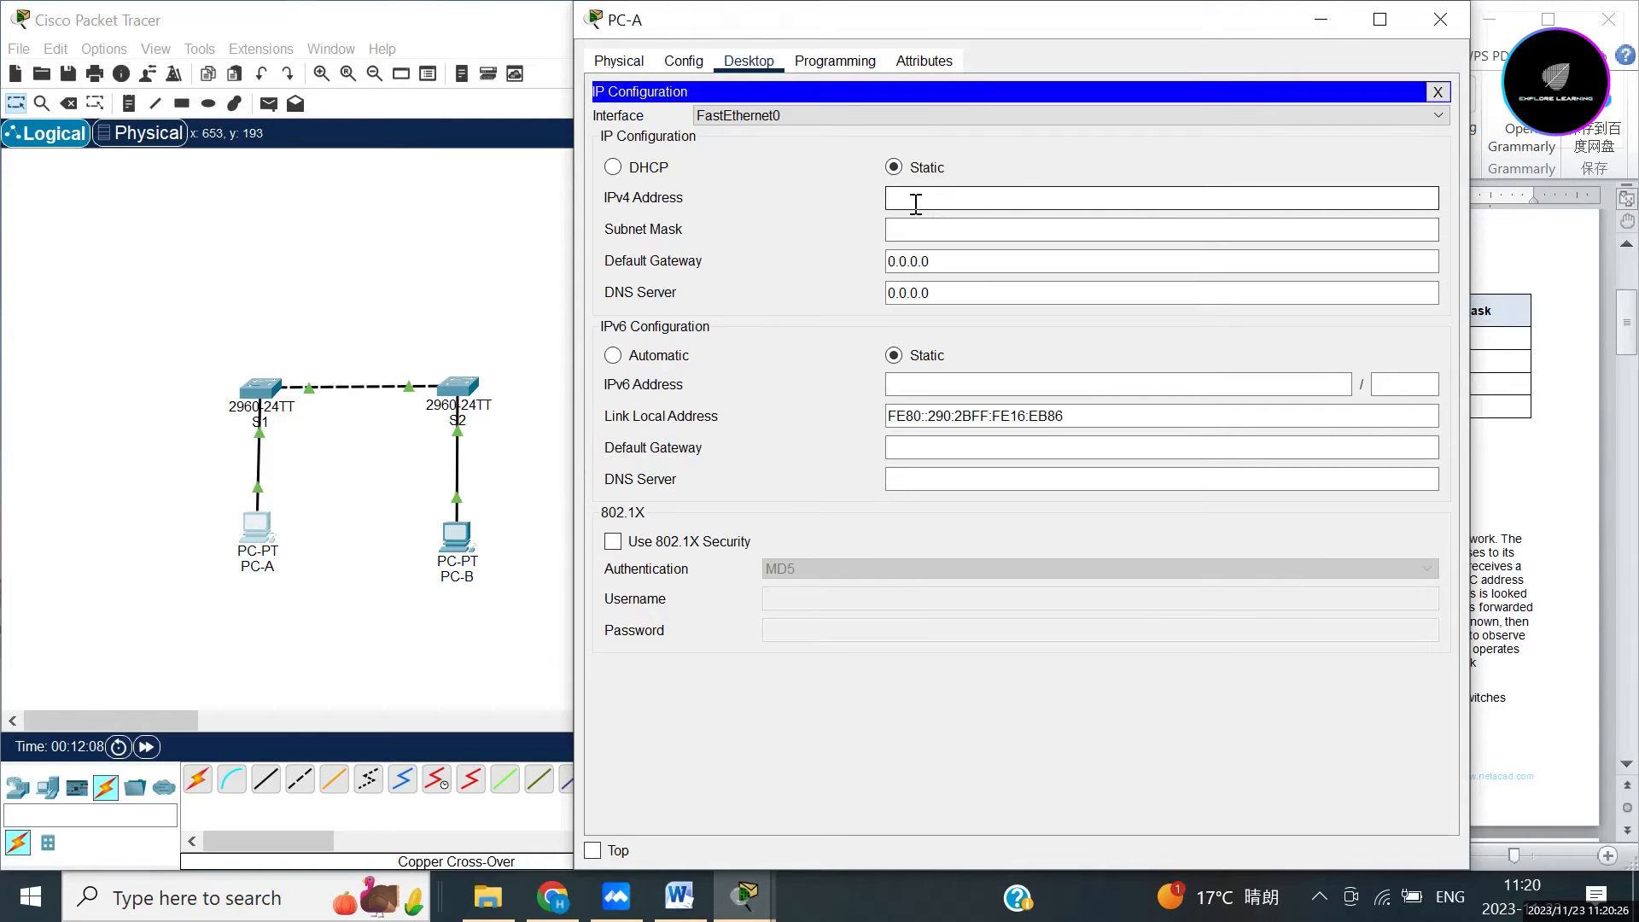
drag(1157, 25, 618, 60)
click(377, 243)
text(192.168)
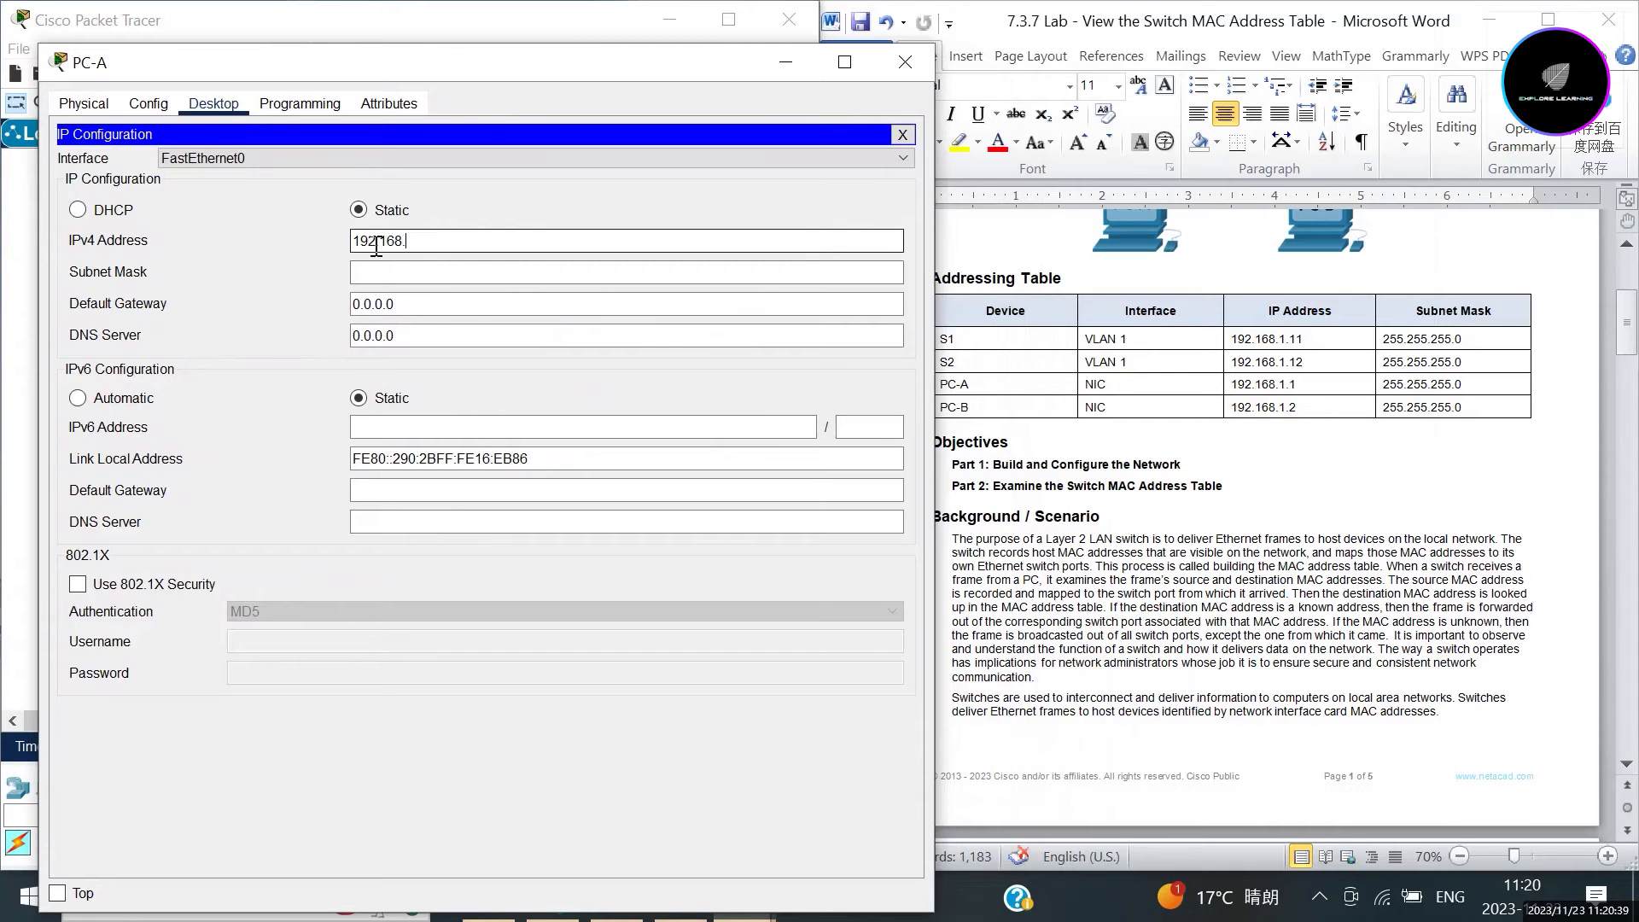
text(.1.1)
click(302, 242)
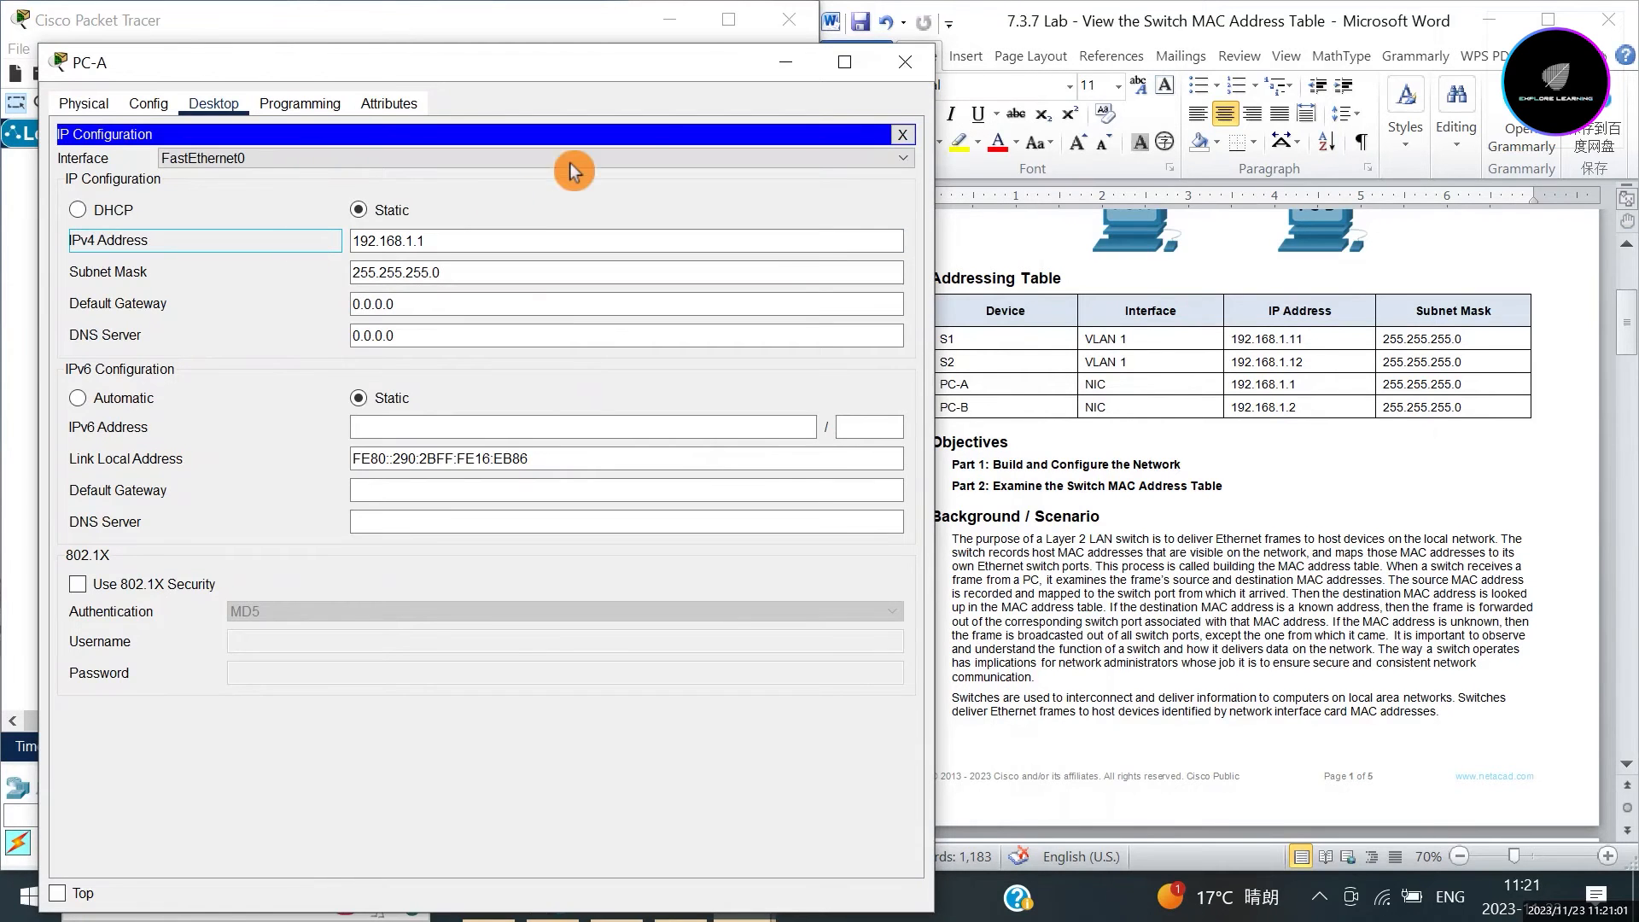
click(905, 75)
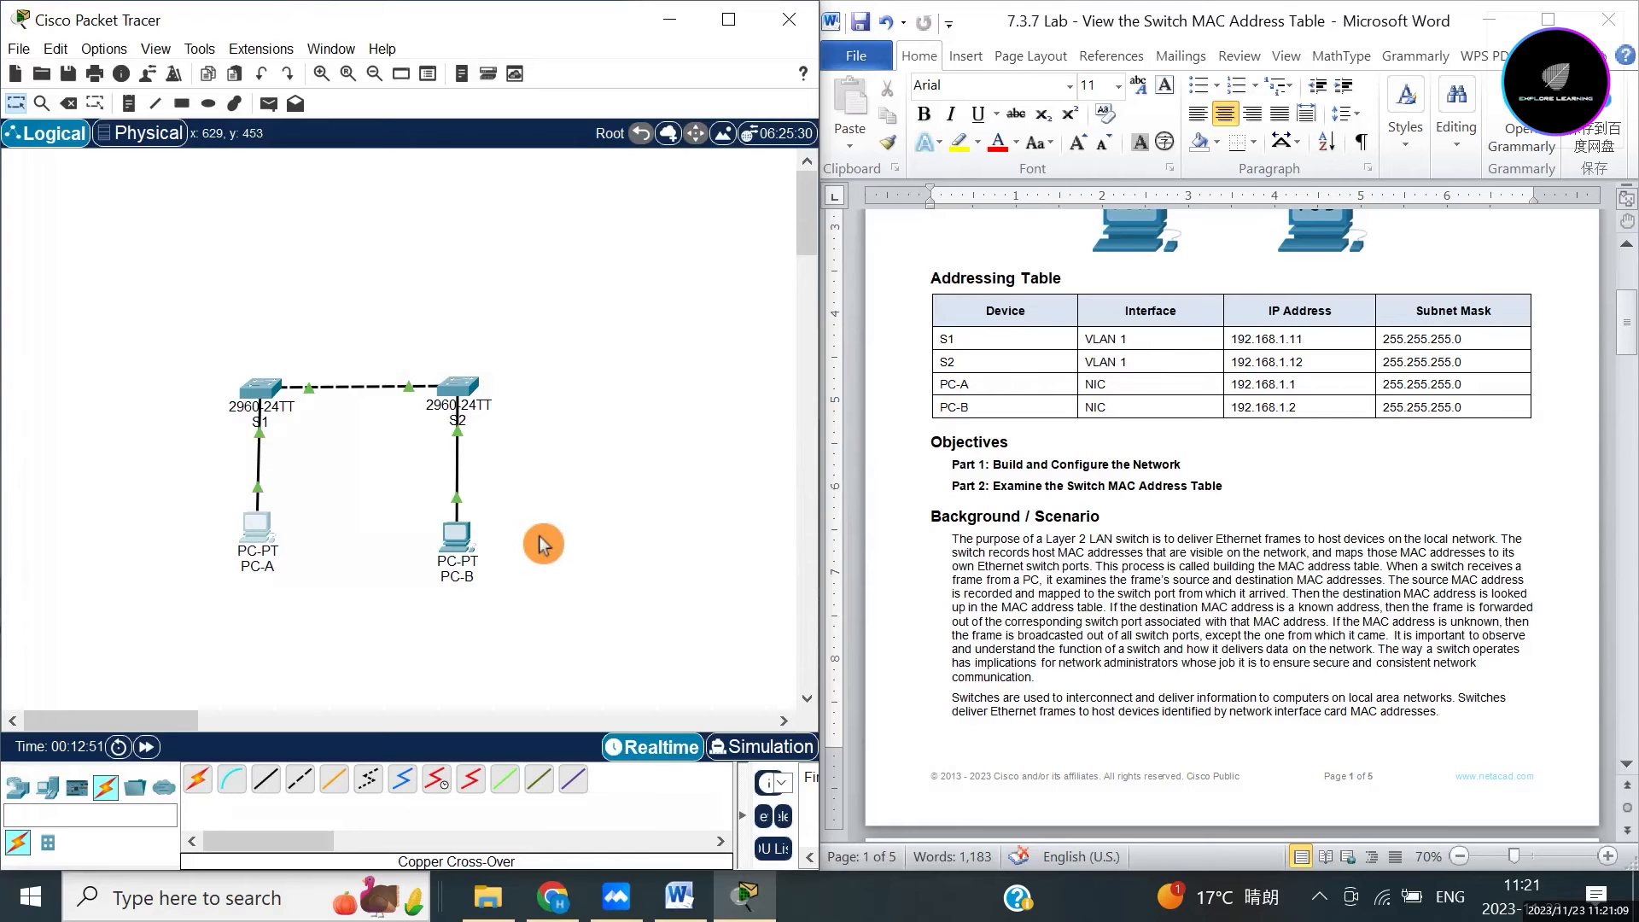
Set PC-B's IP Configuration to 192.168.1.2 with mask 255.255.255.0, then close its window.
click(460, 538)
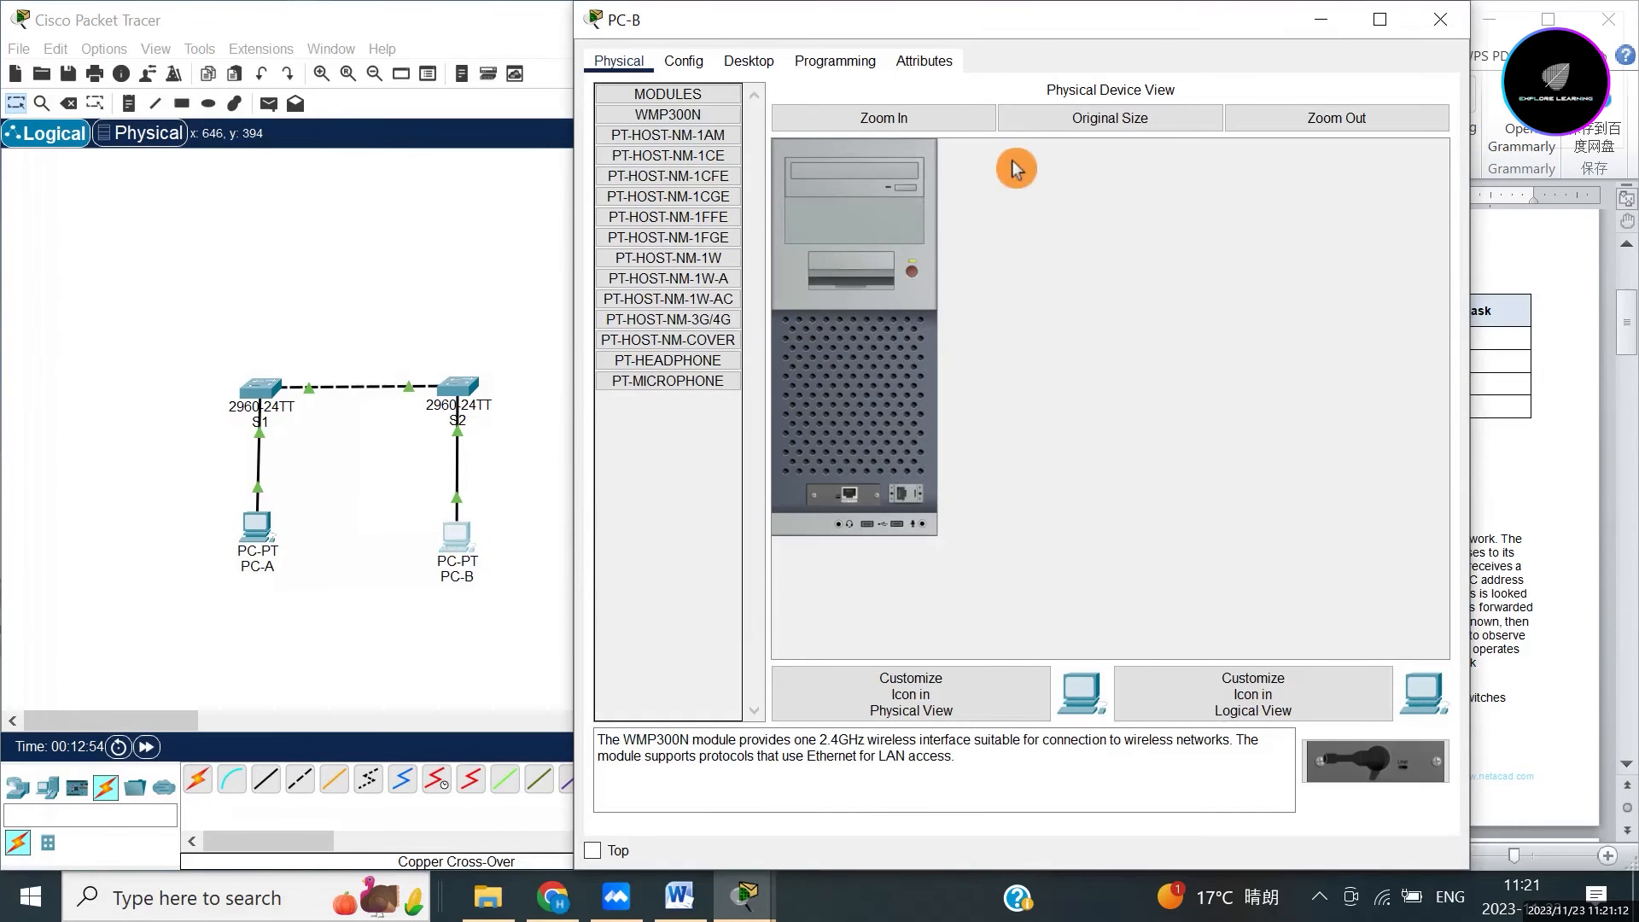
click(749, 65)
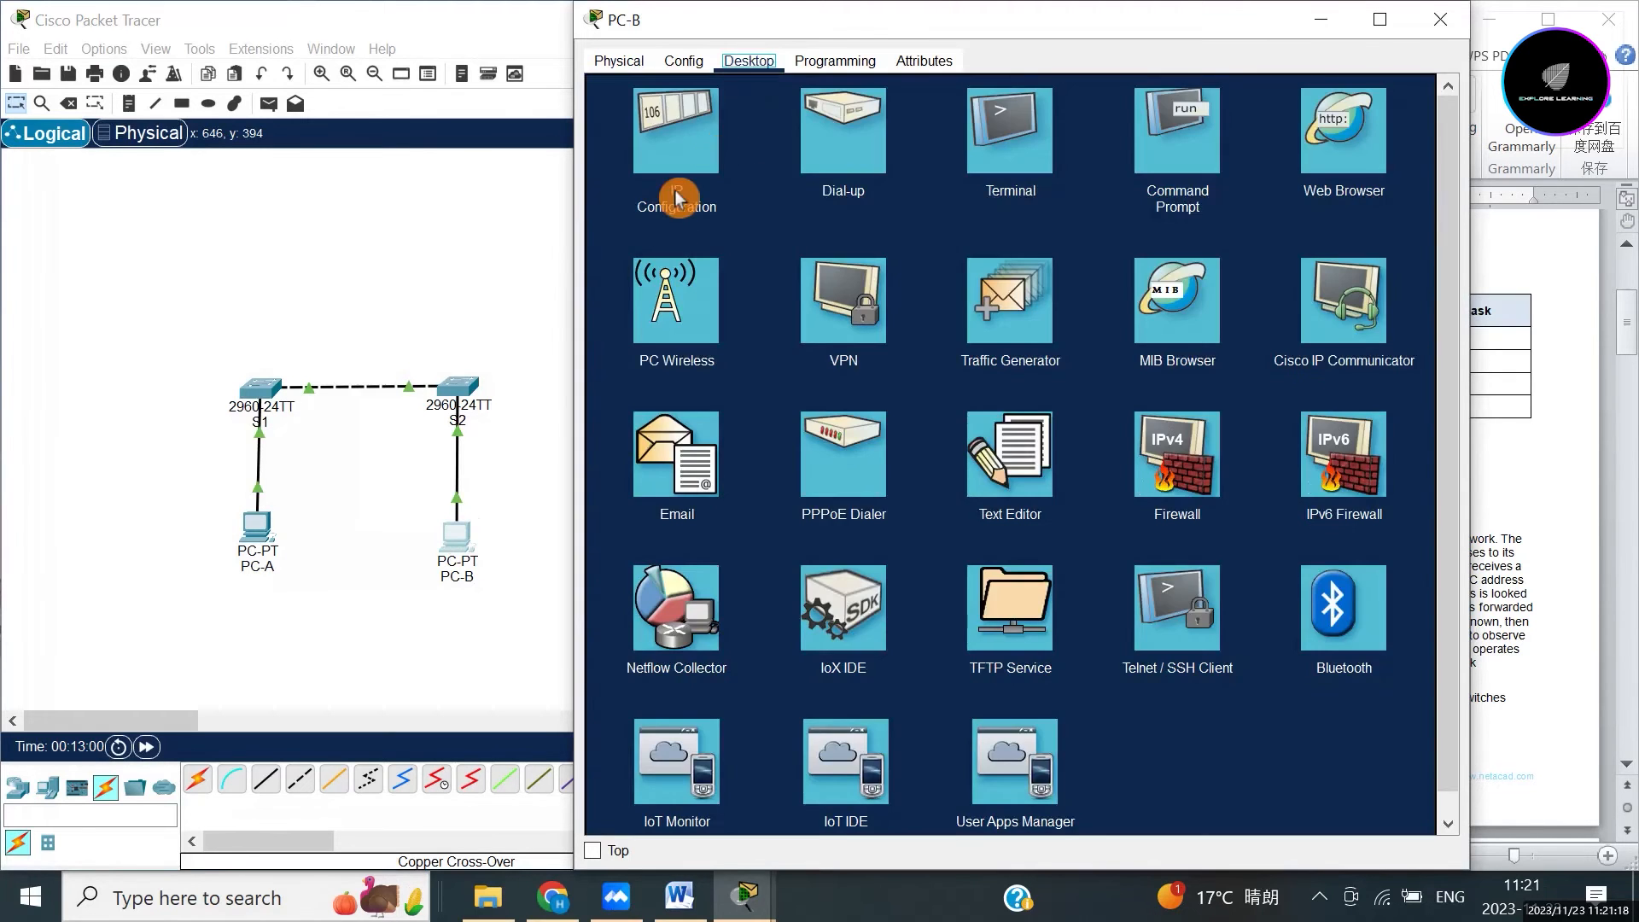
click(674, 152)
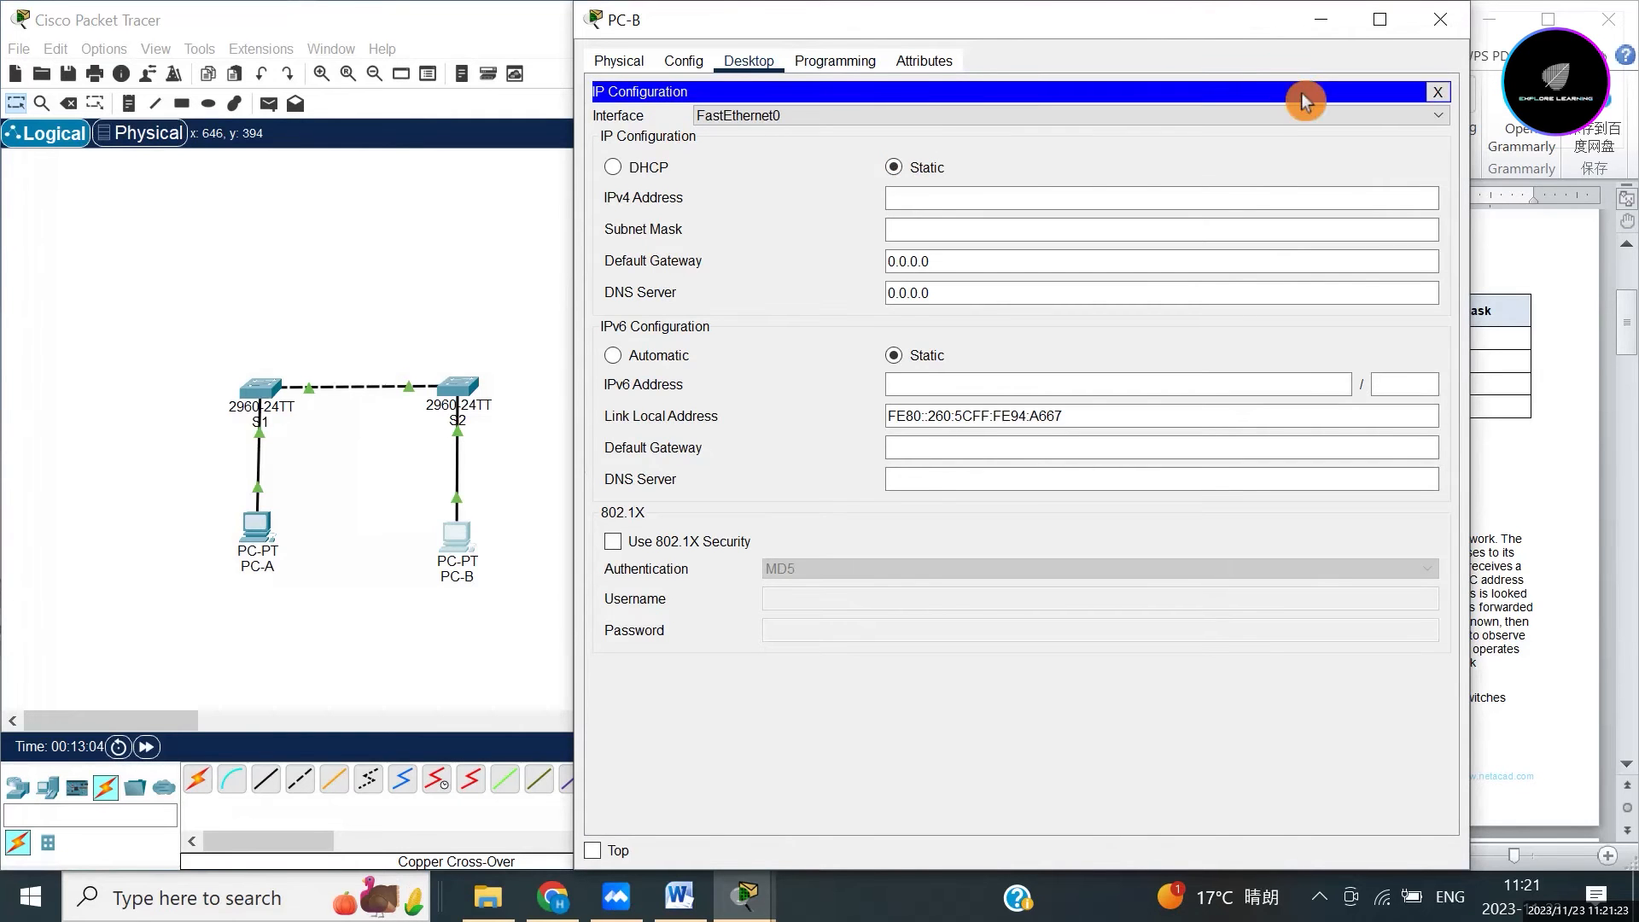
drag(1247, 39, 681, 138)
drag(427, 119, 424, 118)
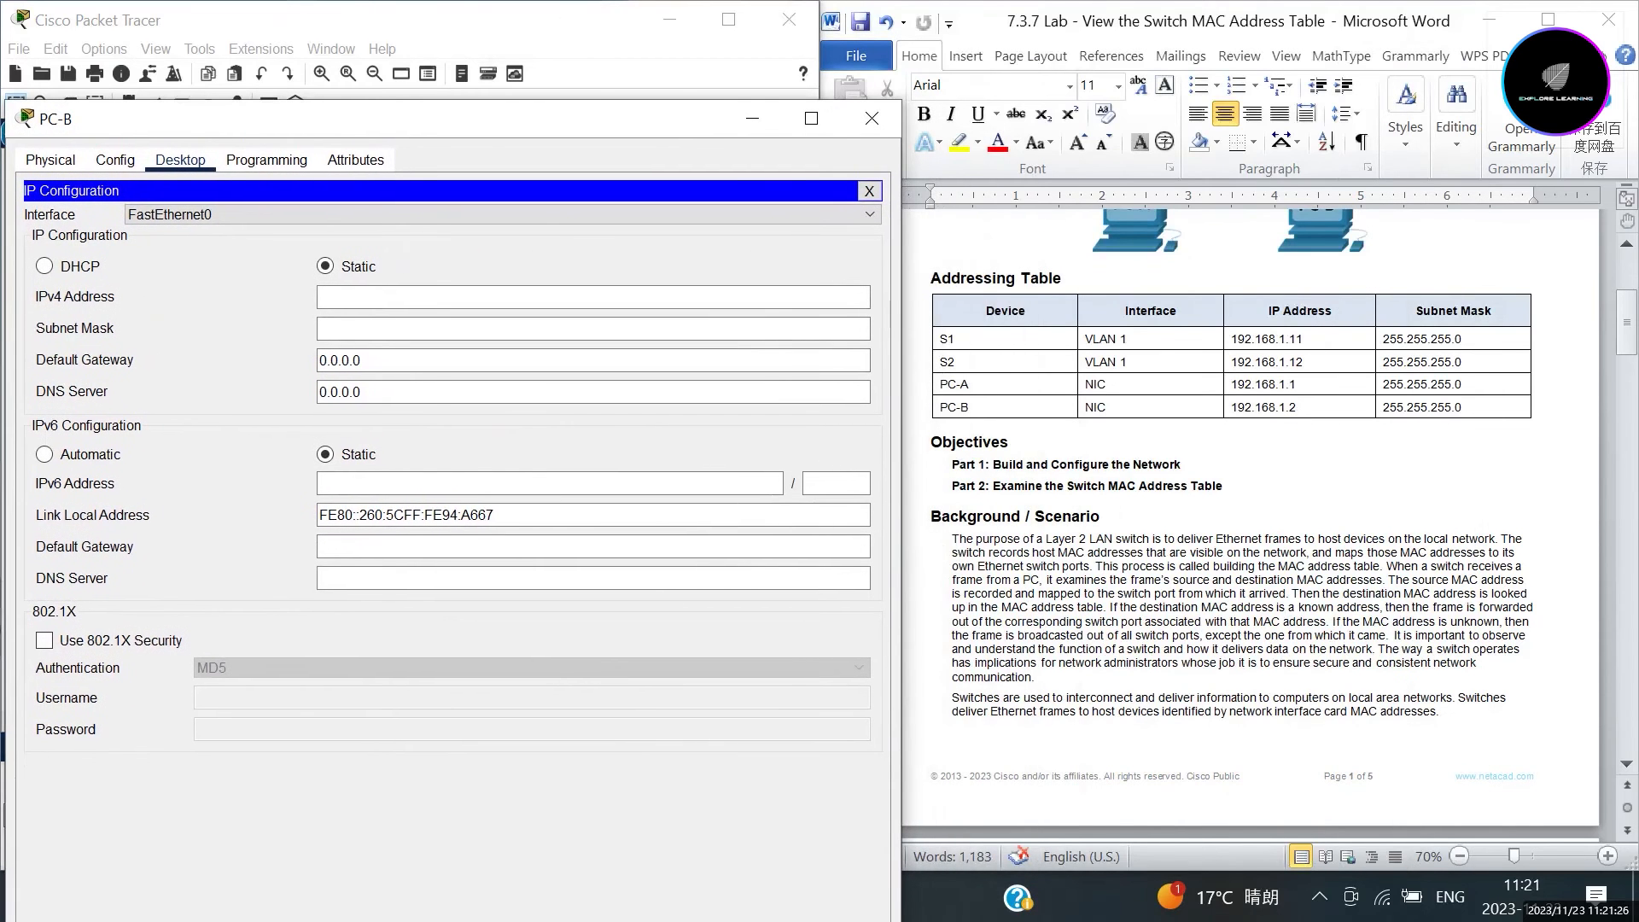
click(395, 297)
text(192.168.1.2)
click(280, 306)
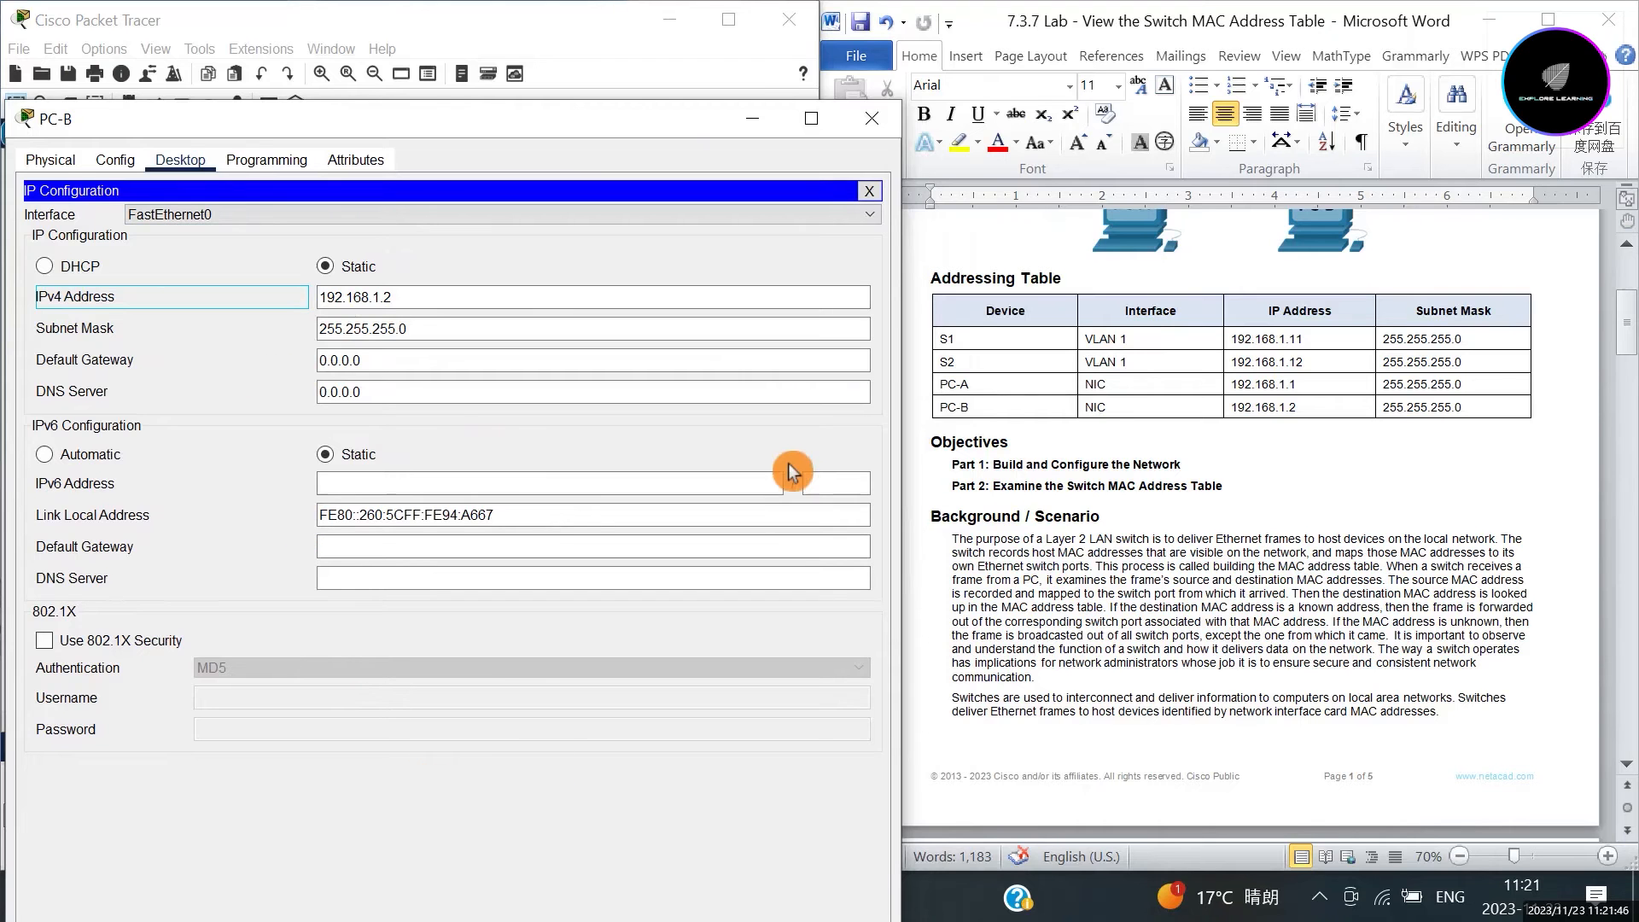
click(873, 120)
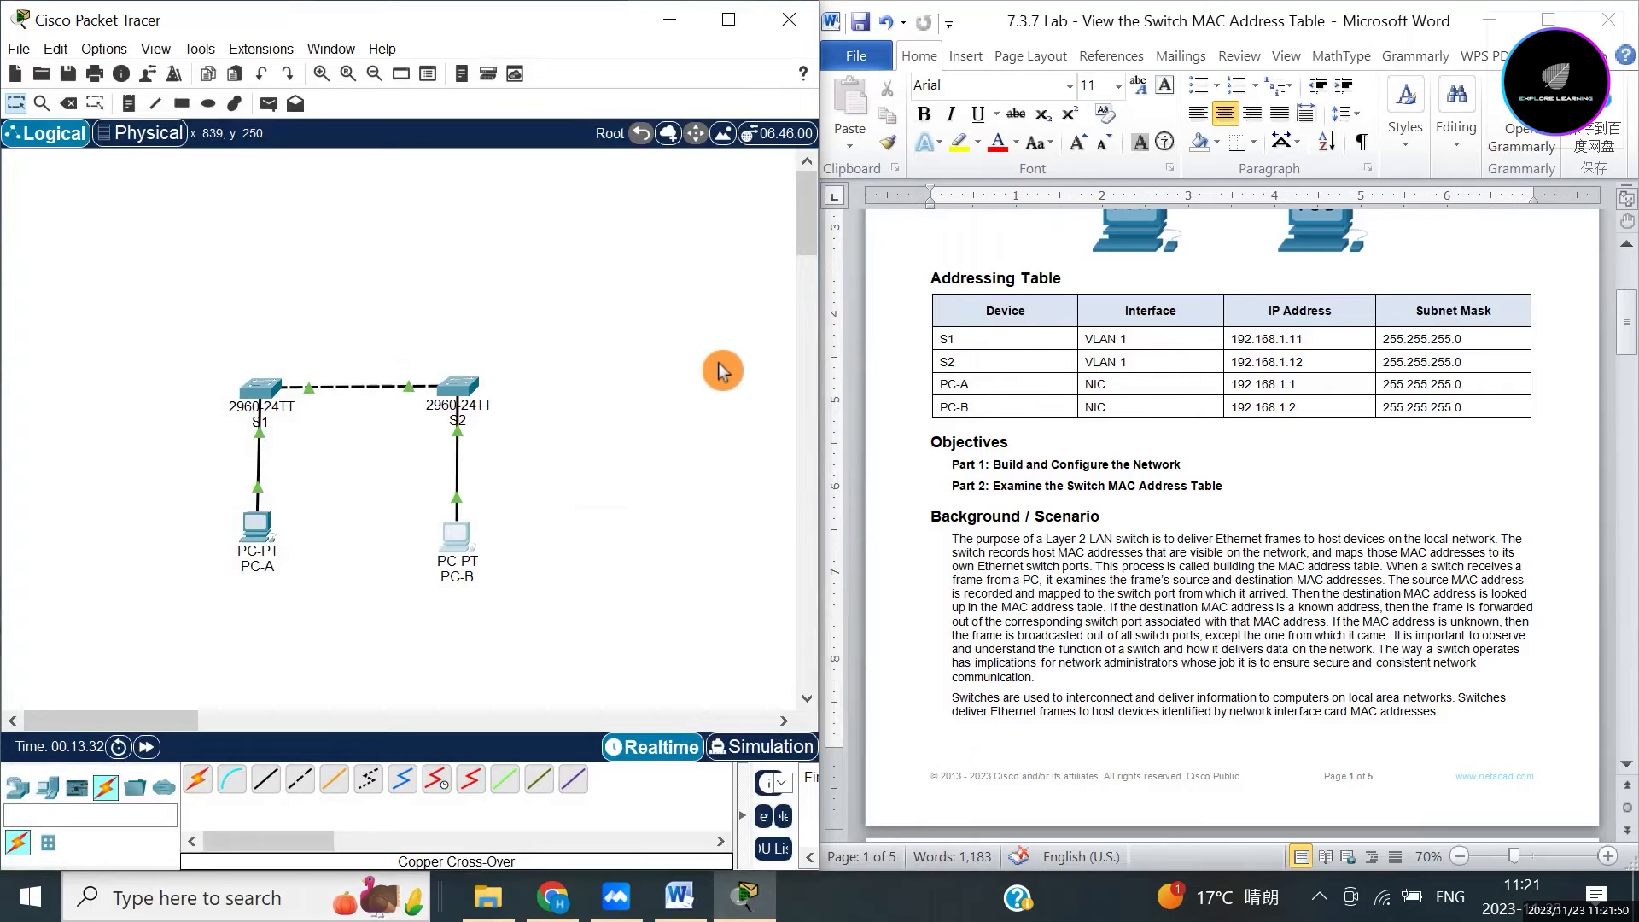
Bring the Word lab document forward and scroll down to Part 2's MAC address instructions.
click(840, 425)
scroll(1138, 530, down, 10)
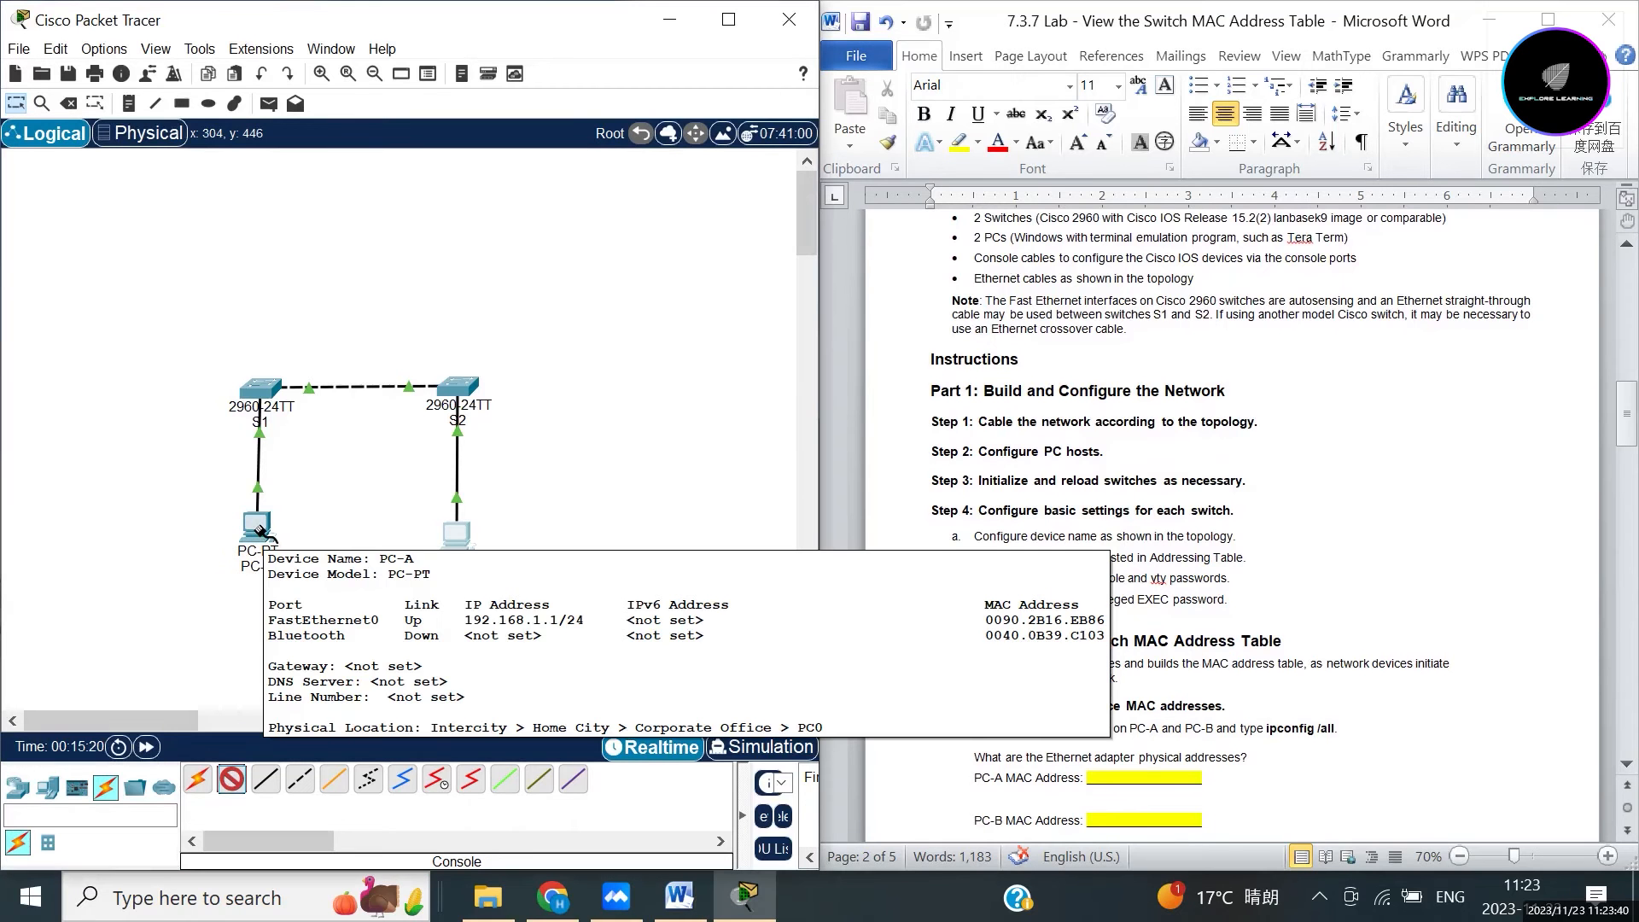
Run console cables from PC-A's RS 232 port to S1 and from PC-B to S2.
click(261, 530)
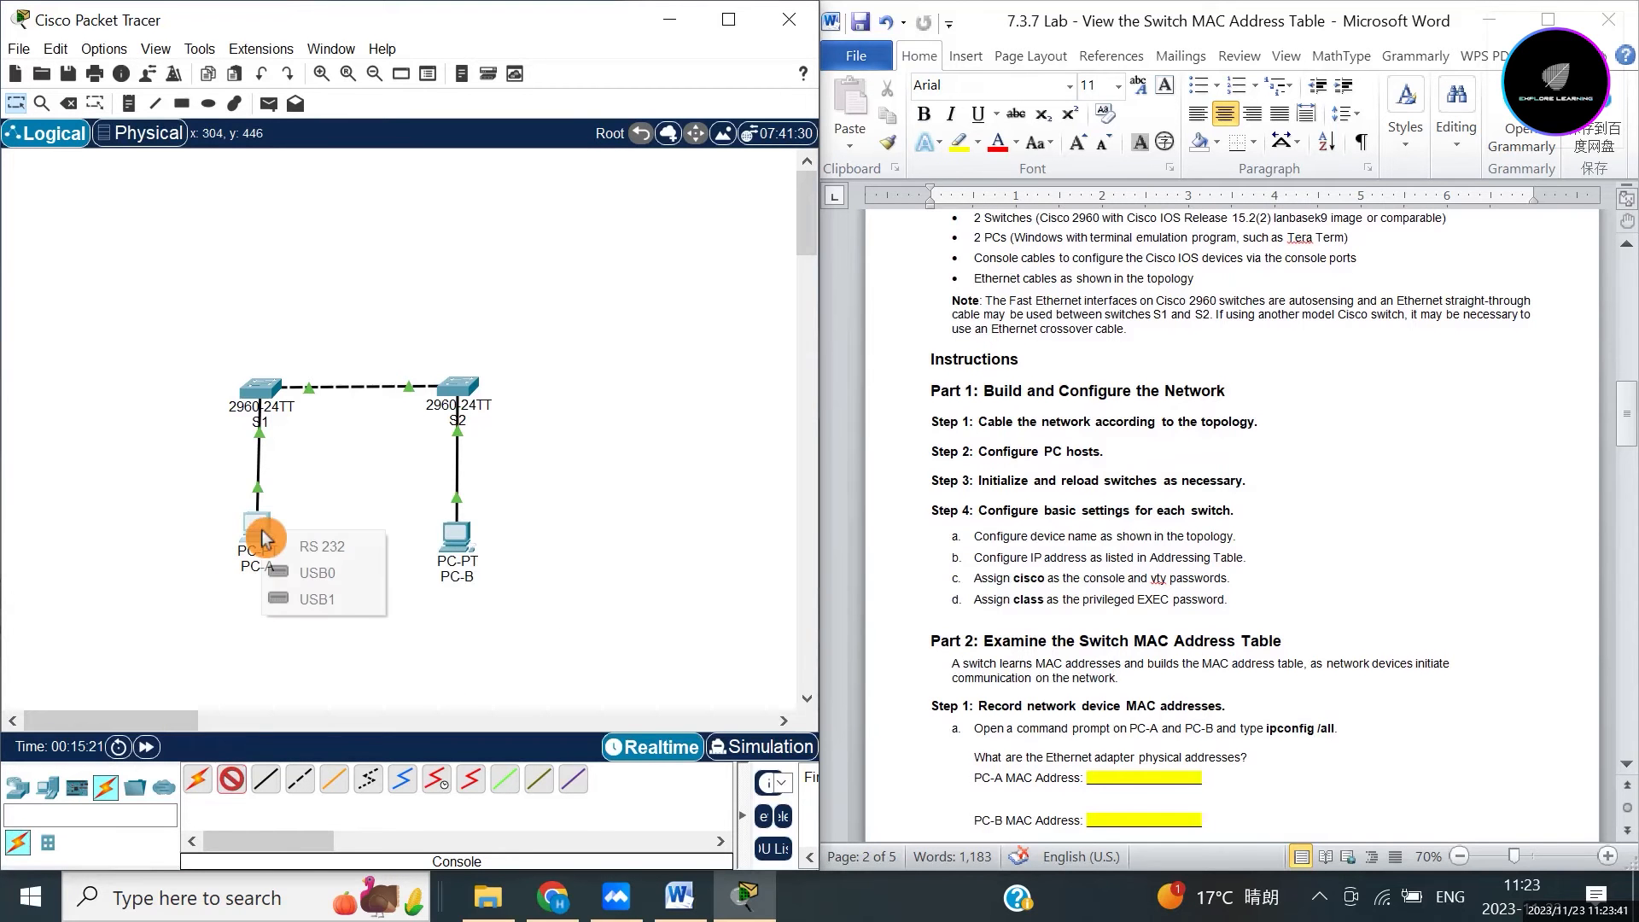
click(324, 546)
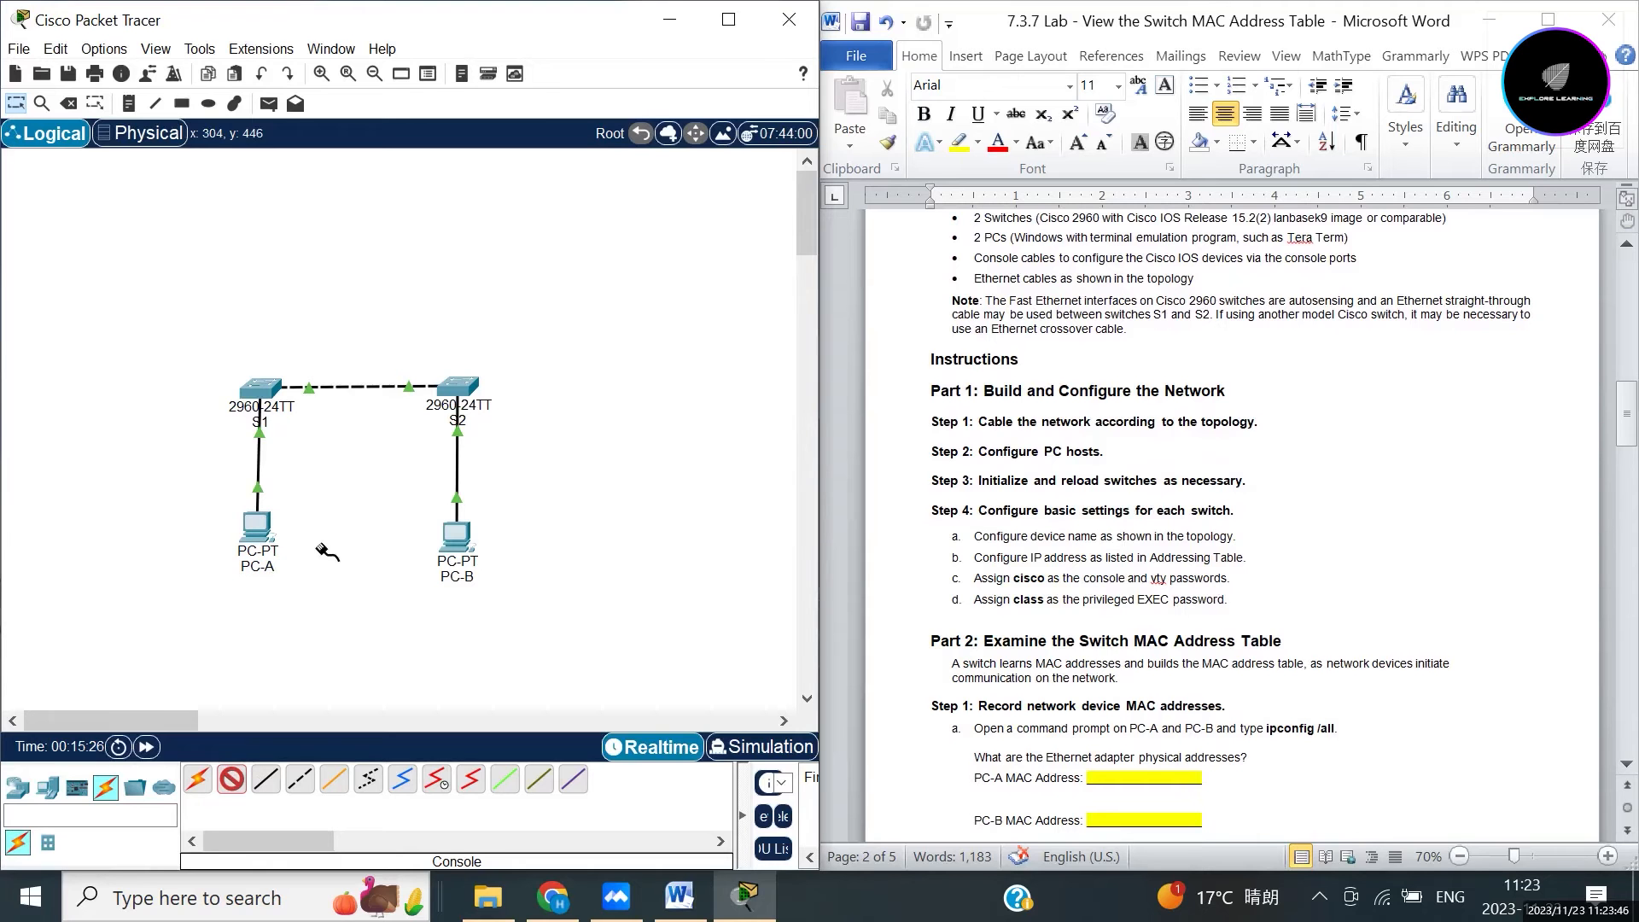
click(259, 392)
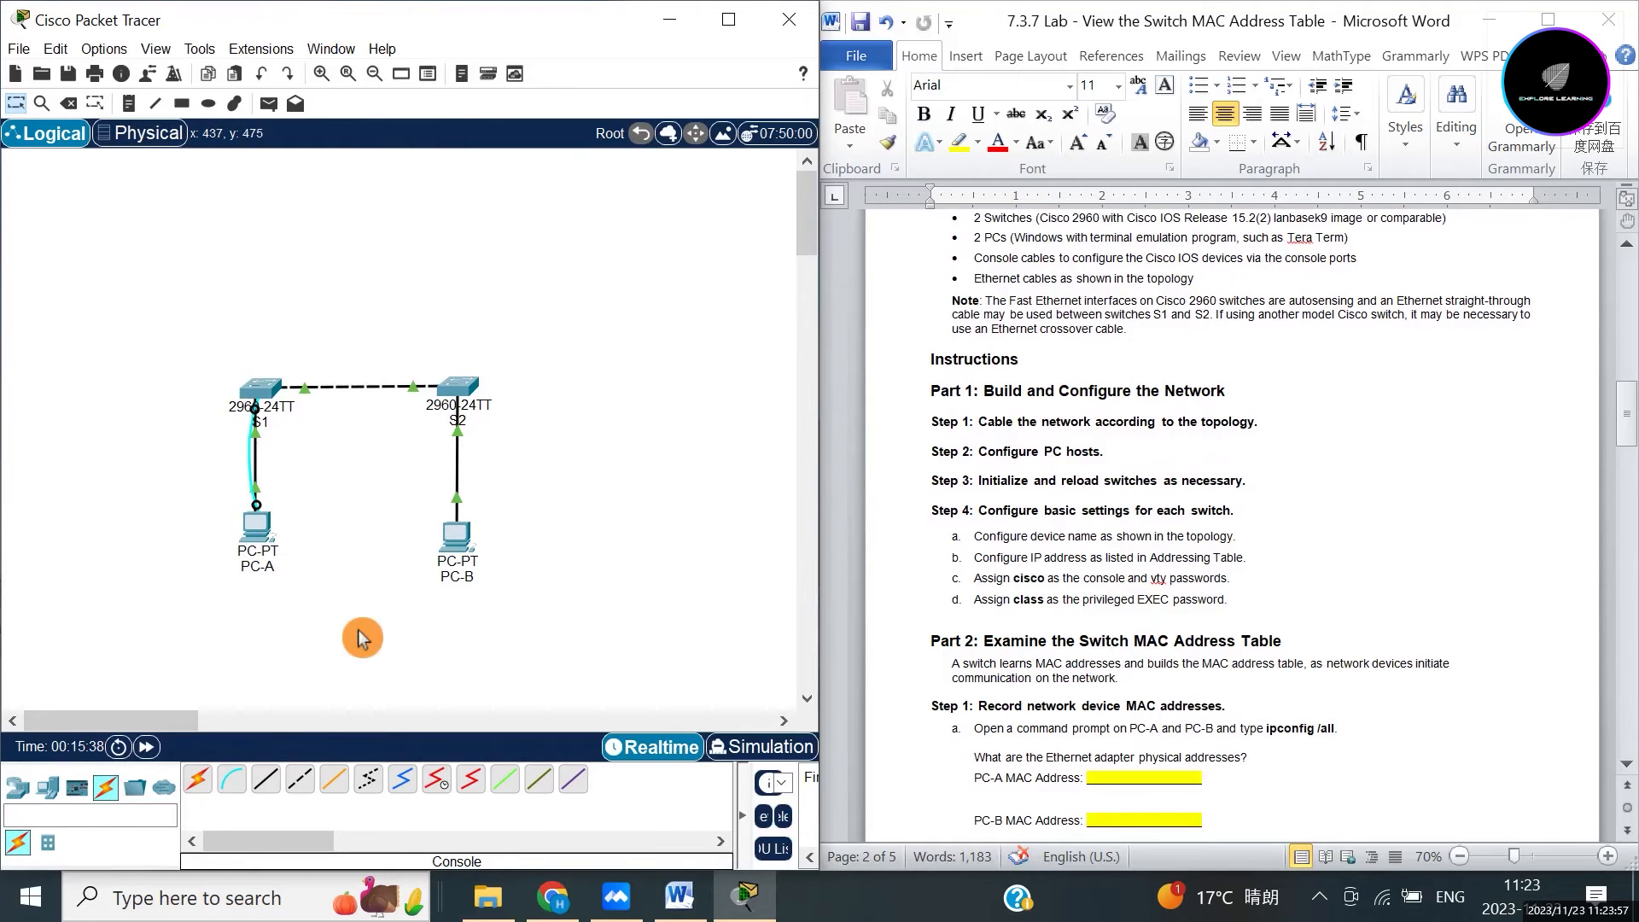
click(231, 779)
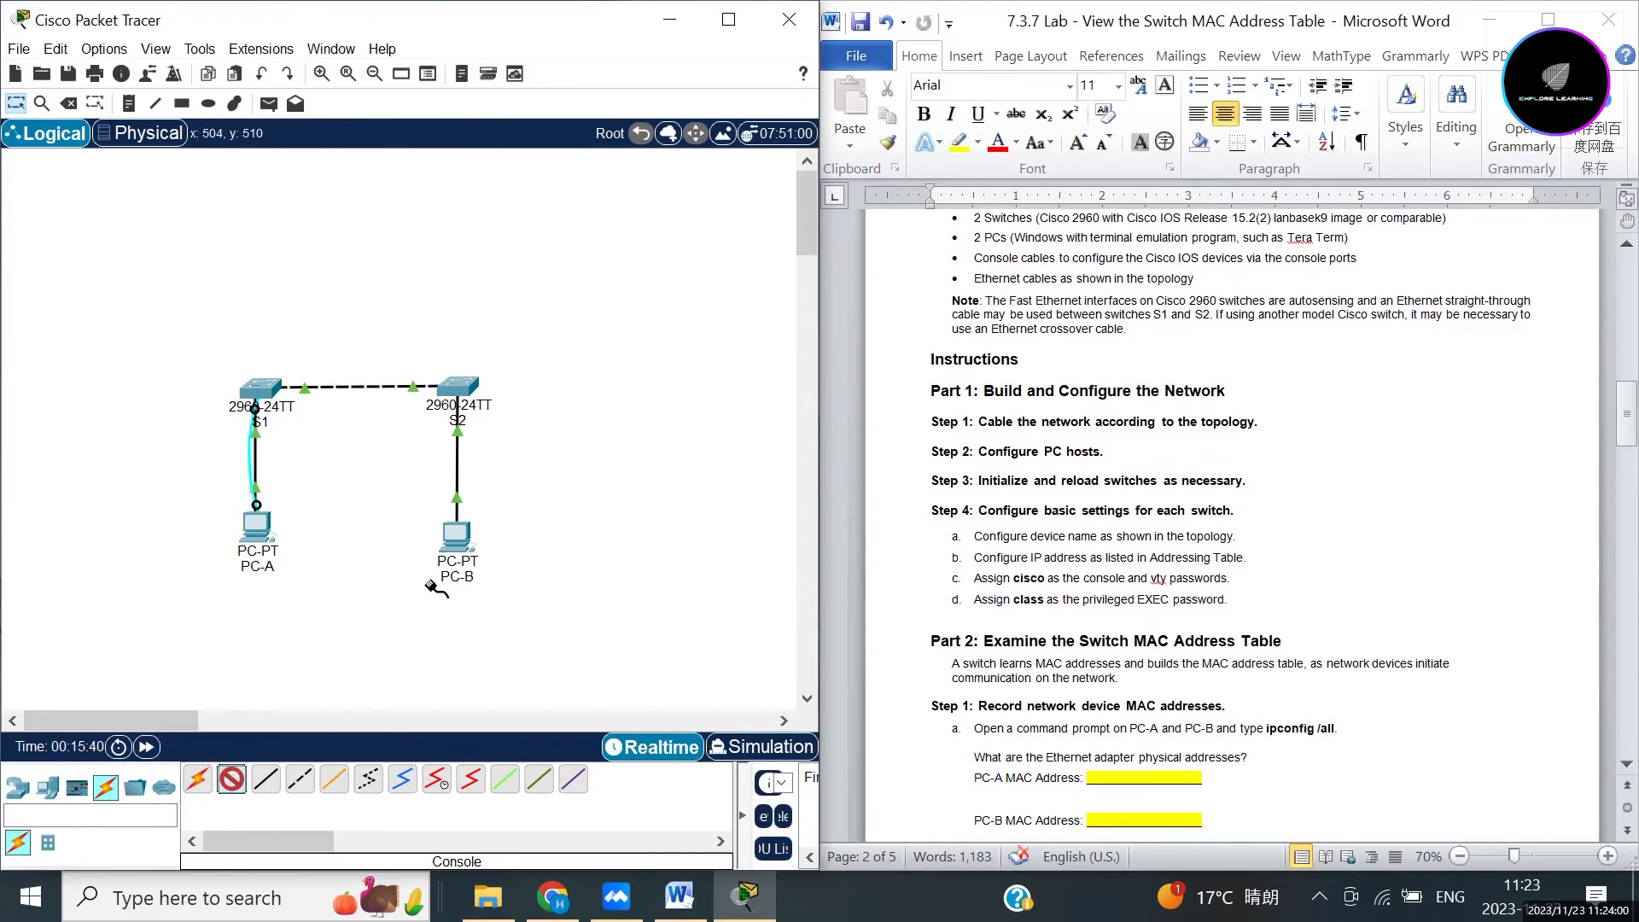
click(458, 534)
click(502, 439)
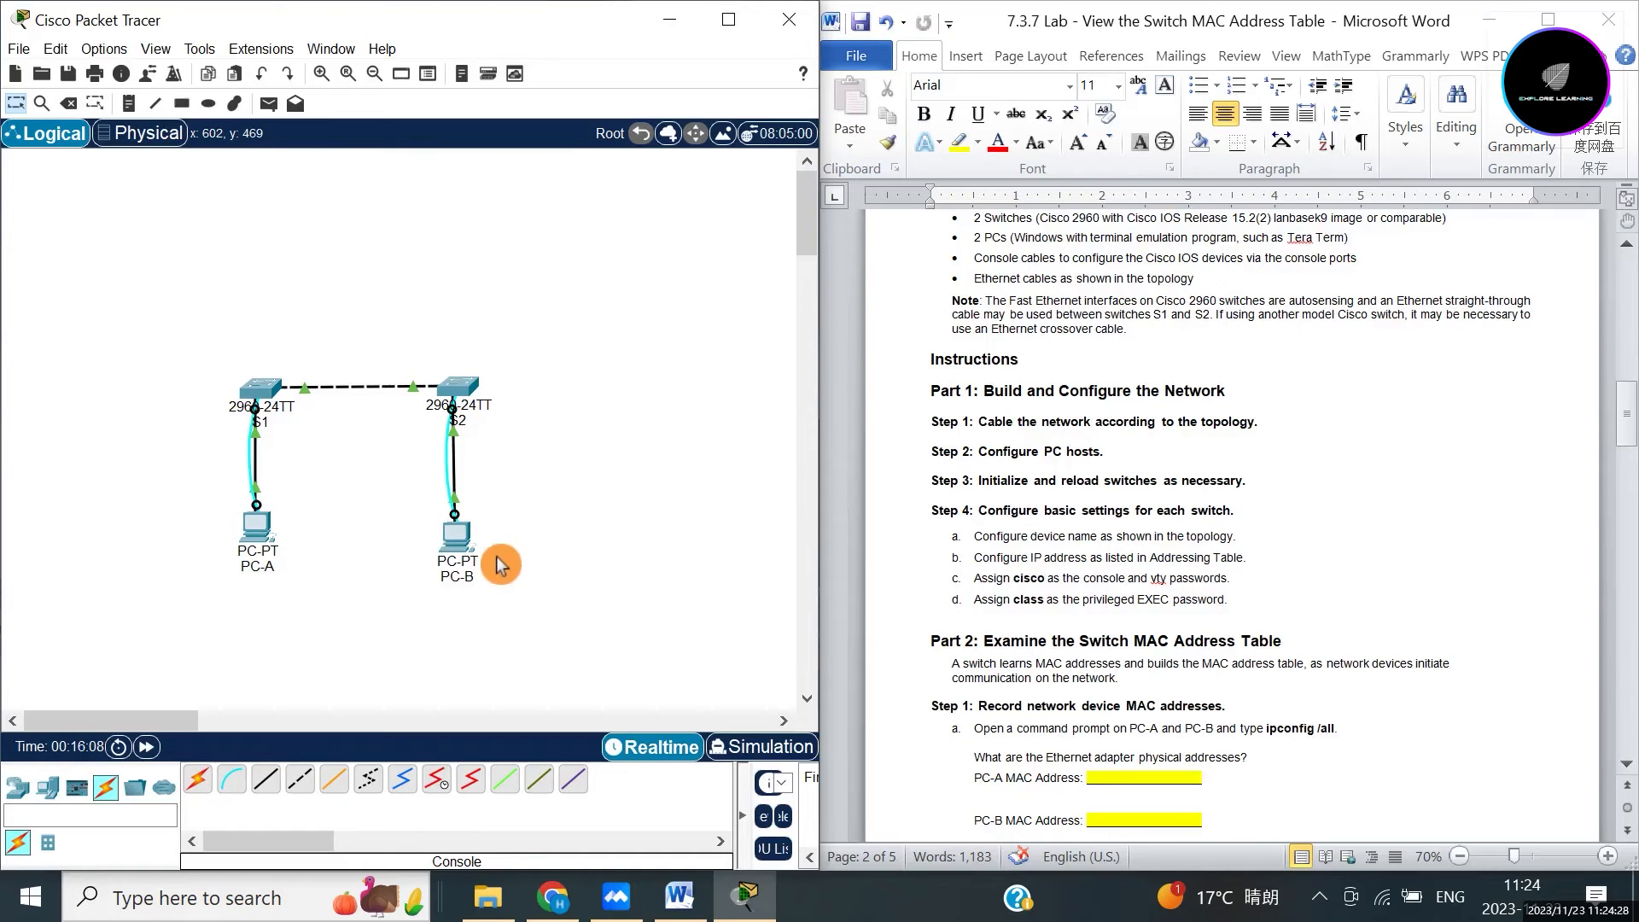
Open PC-A's Terminal at 9600 baud and bring up the switch's console prompt.
click(257, 531)
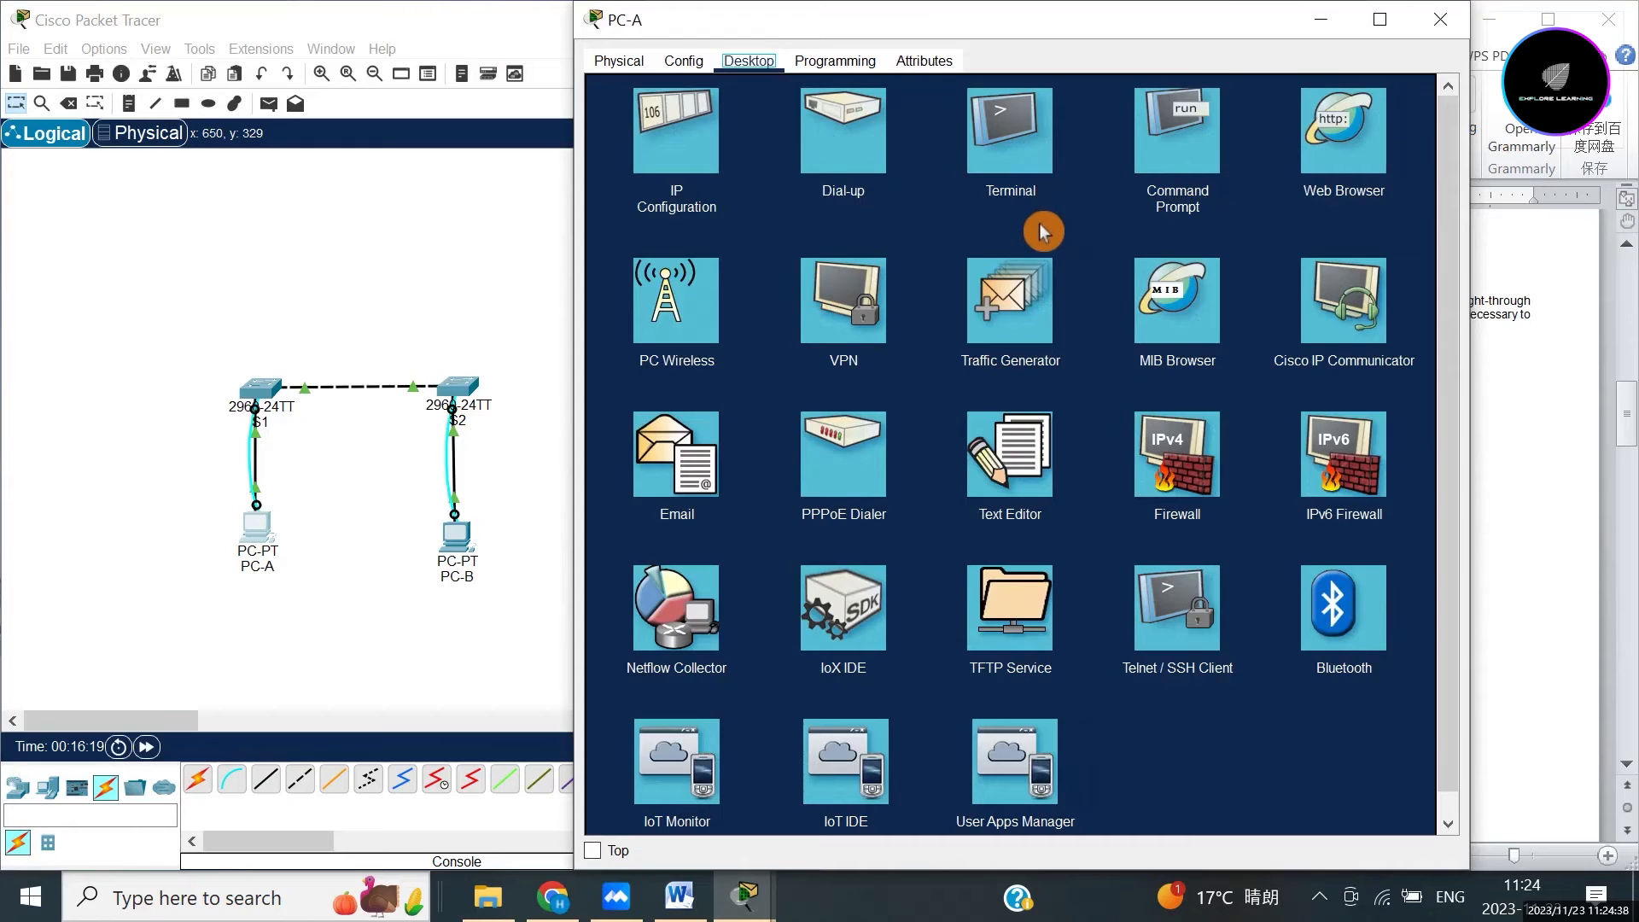
click(1002, 156)
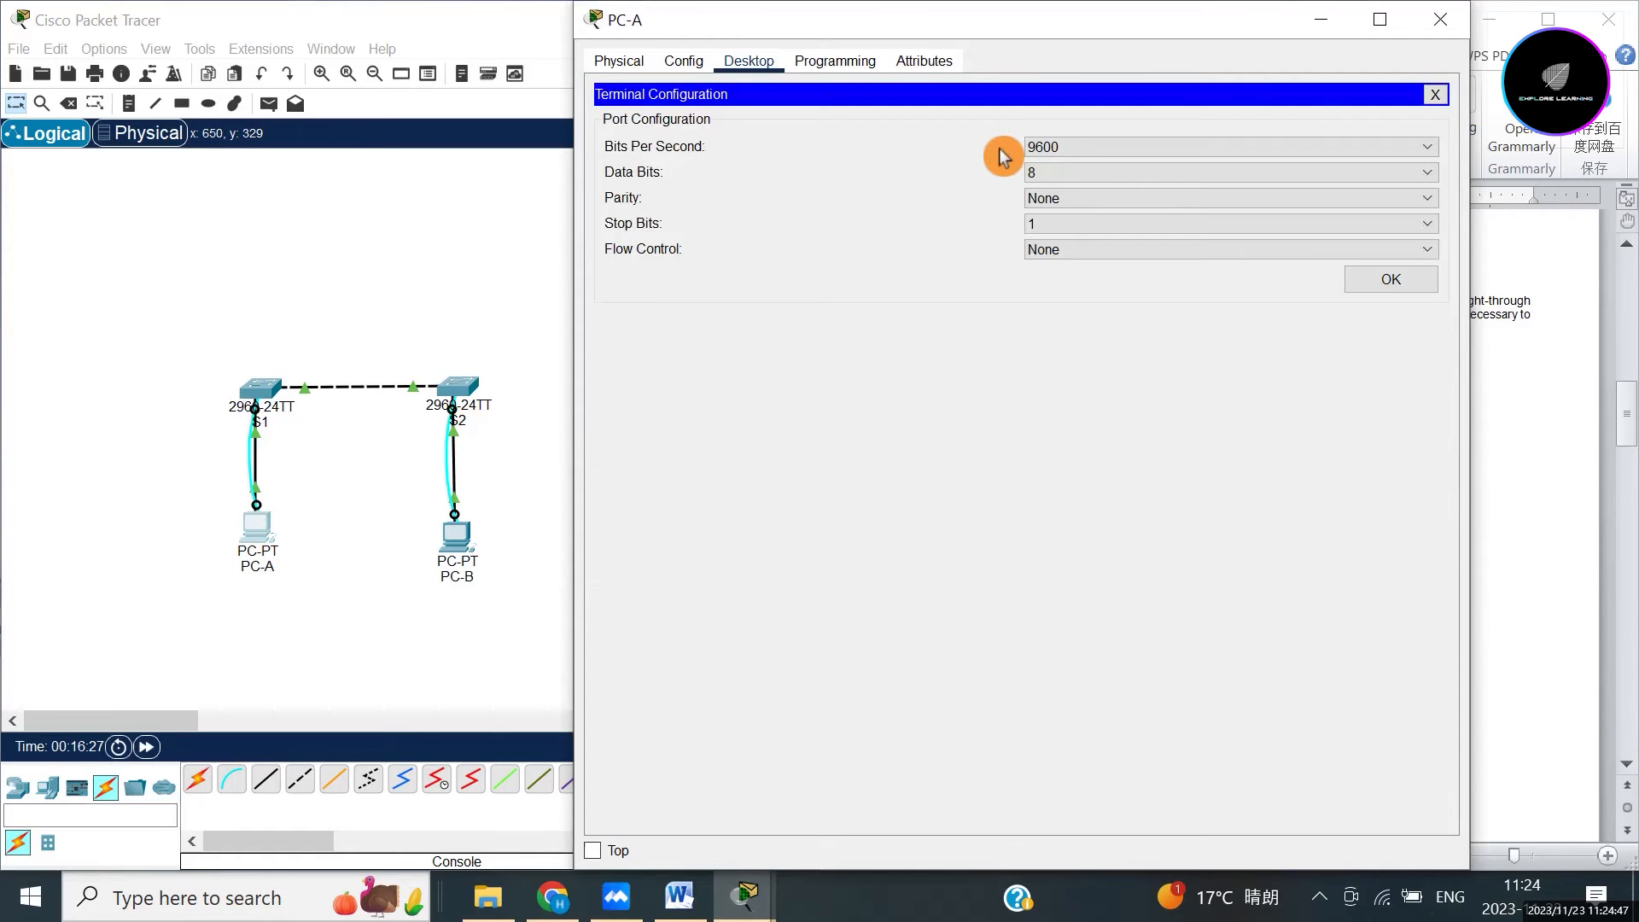
click(1401, 291)
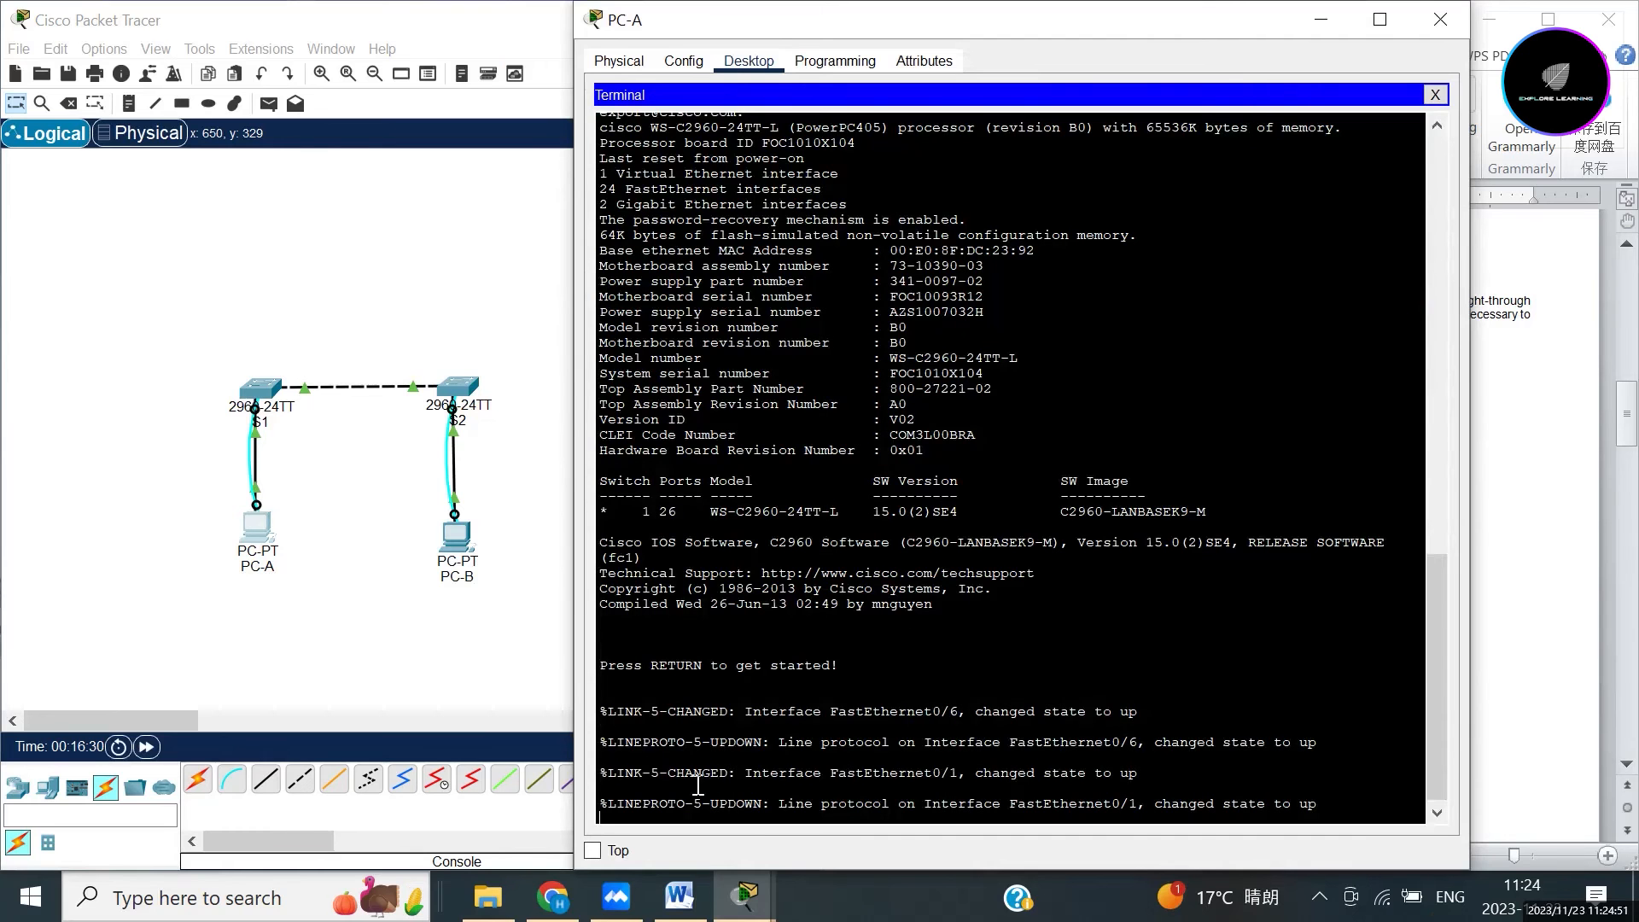
key(Return)
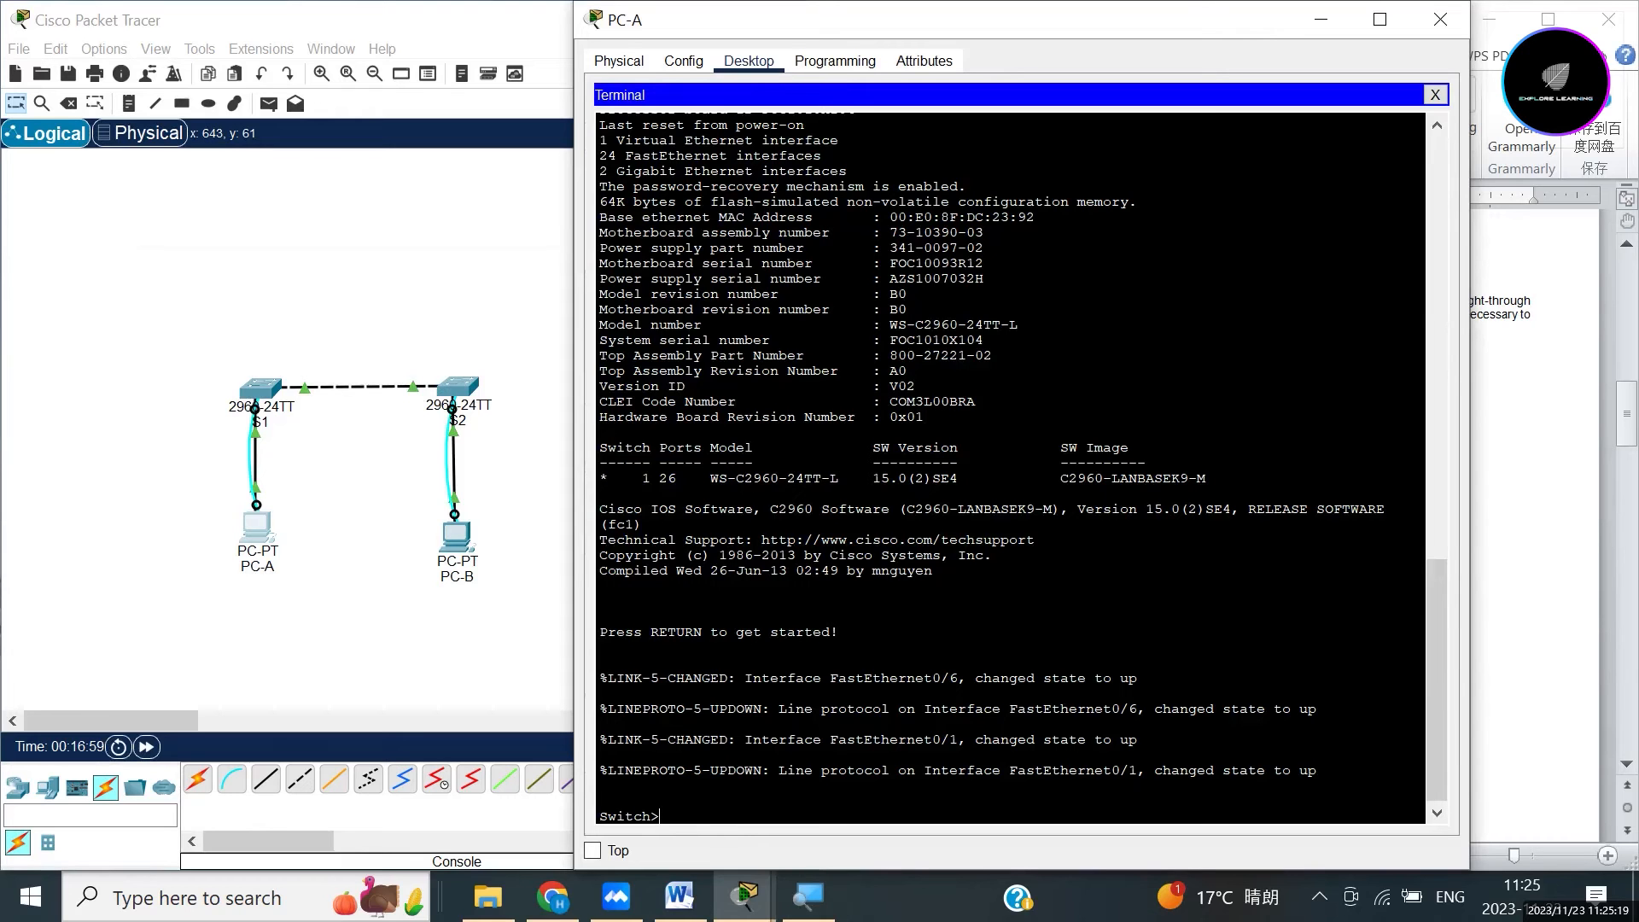
Enter privileged mode with en, run show flash, and type delete vlan.dat.
text(enable)
key(BackSpace)
key(BackSpace)
key(BackSpace)
key(BackSpace)
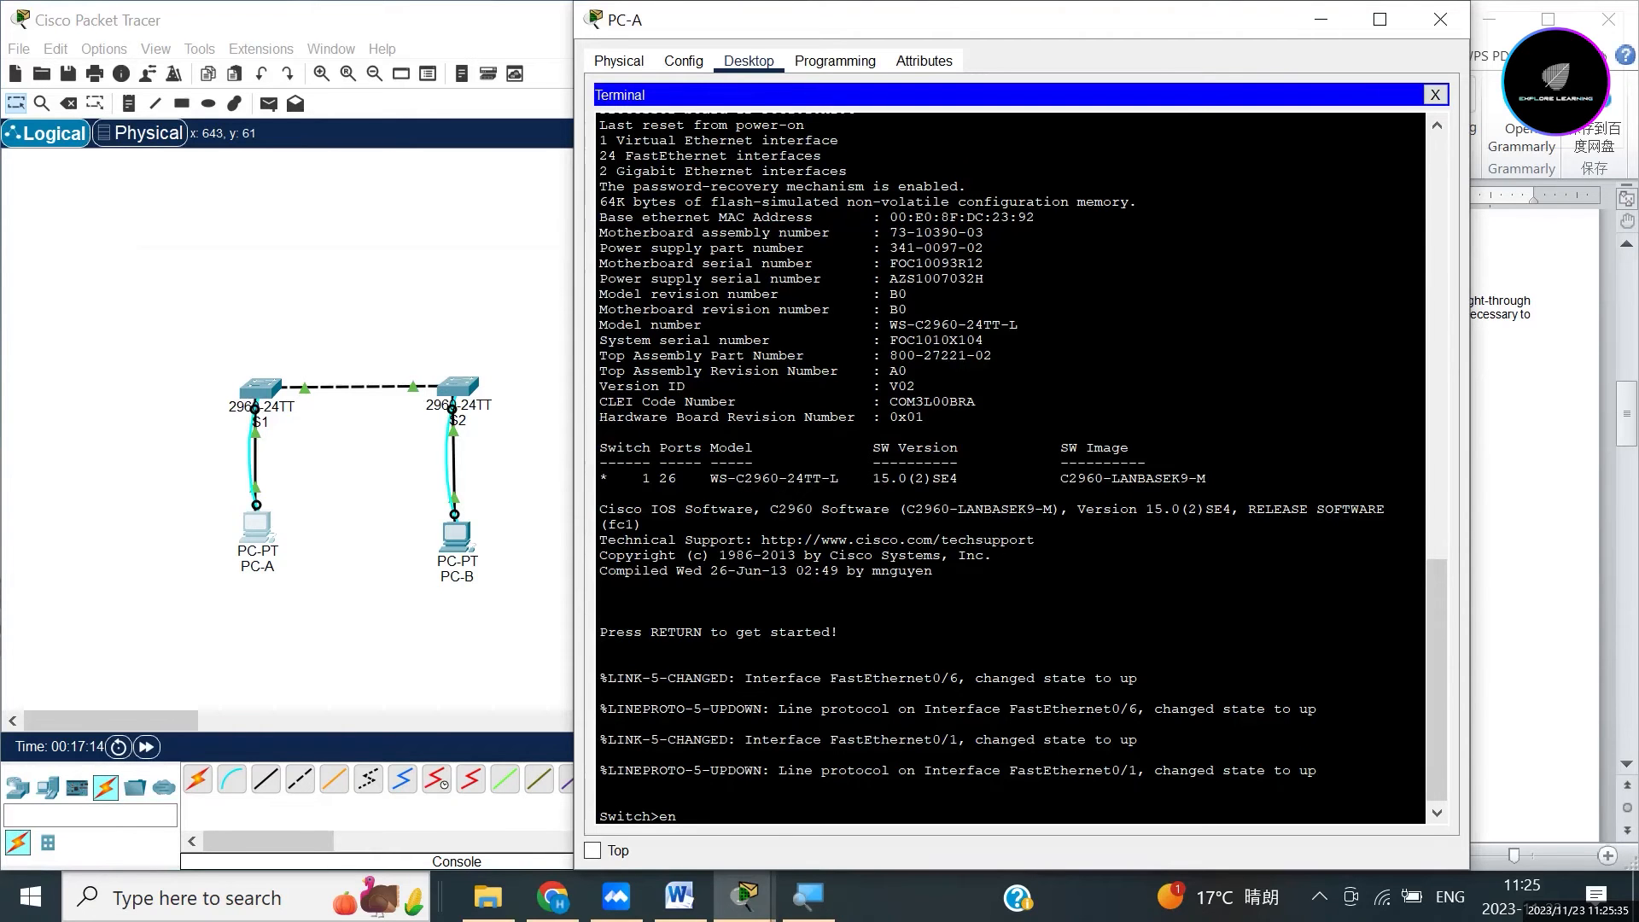
key(Return)
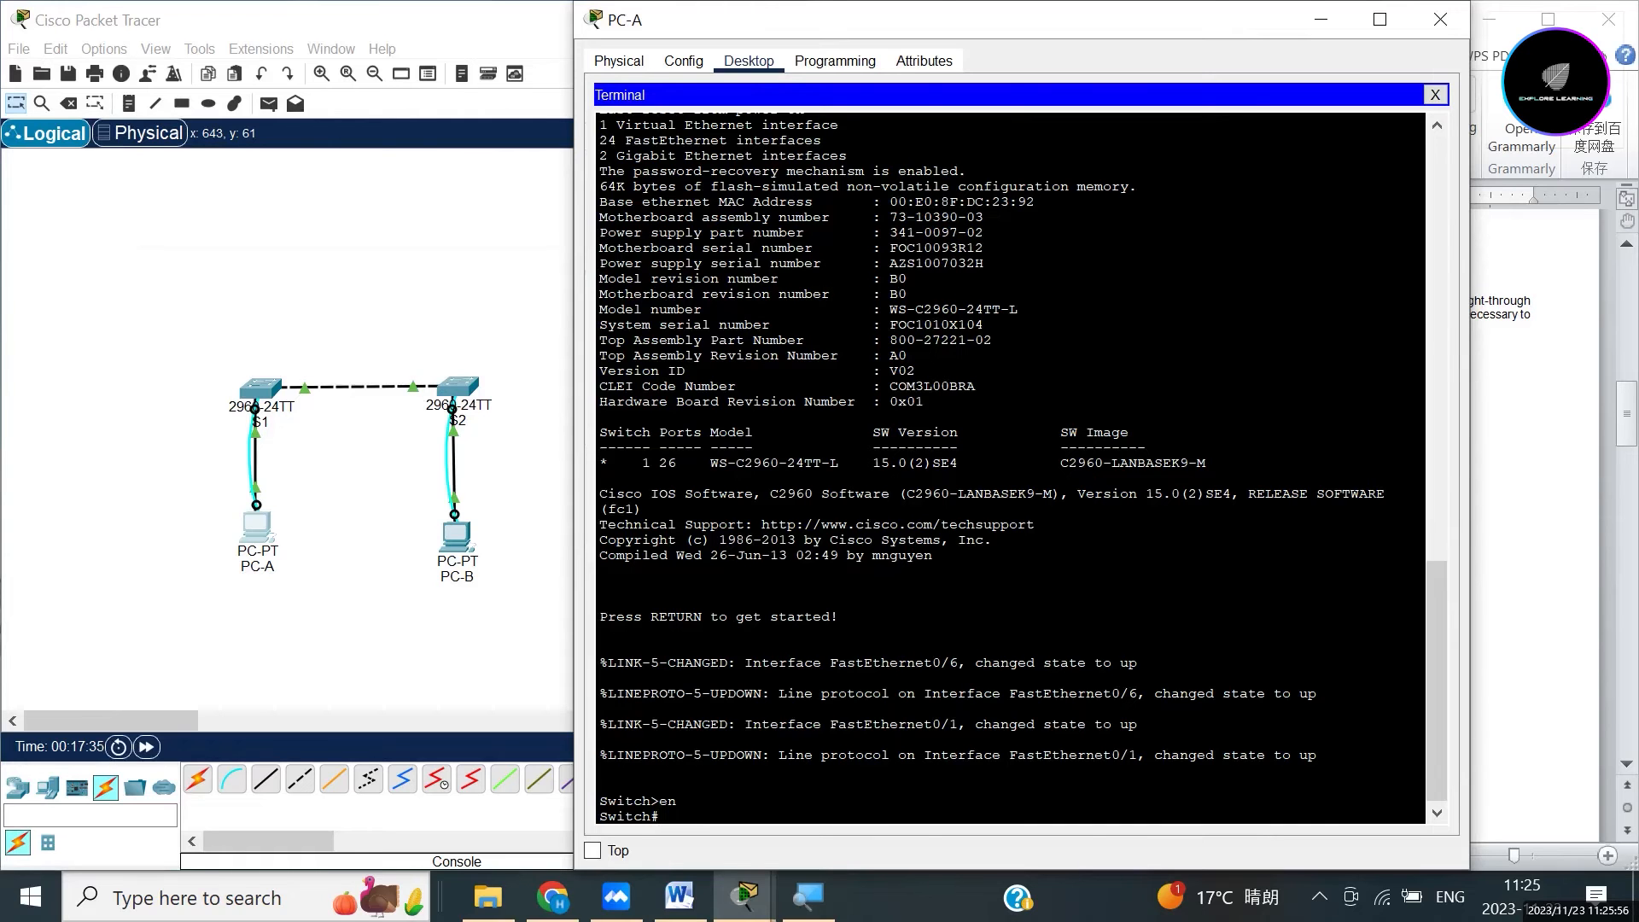
text(show flash)
key(Return)
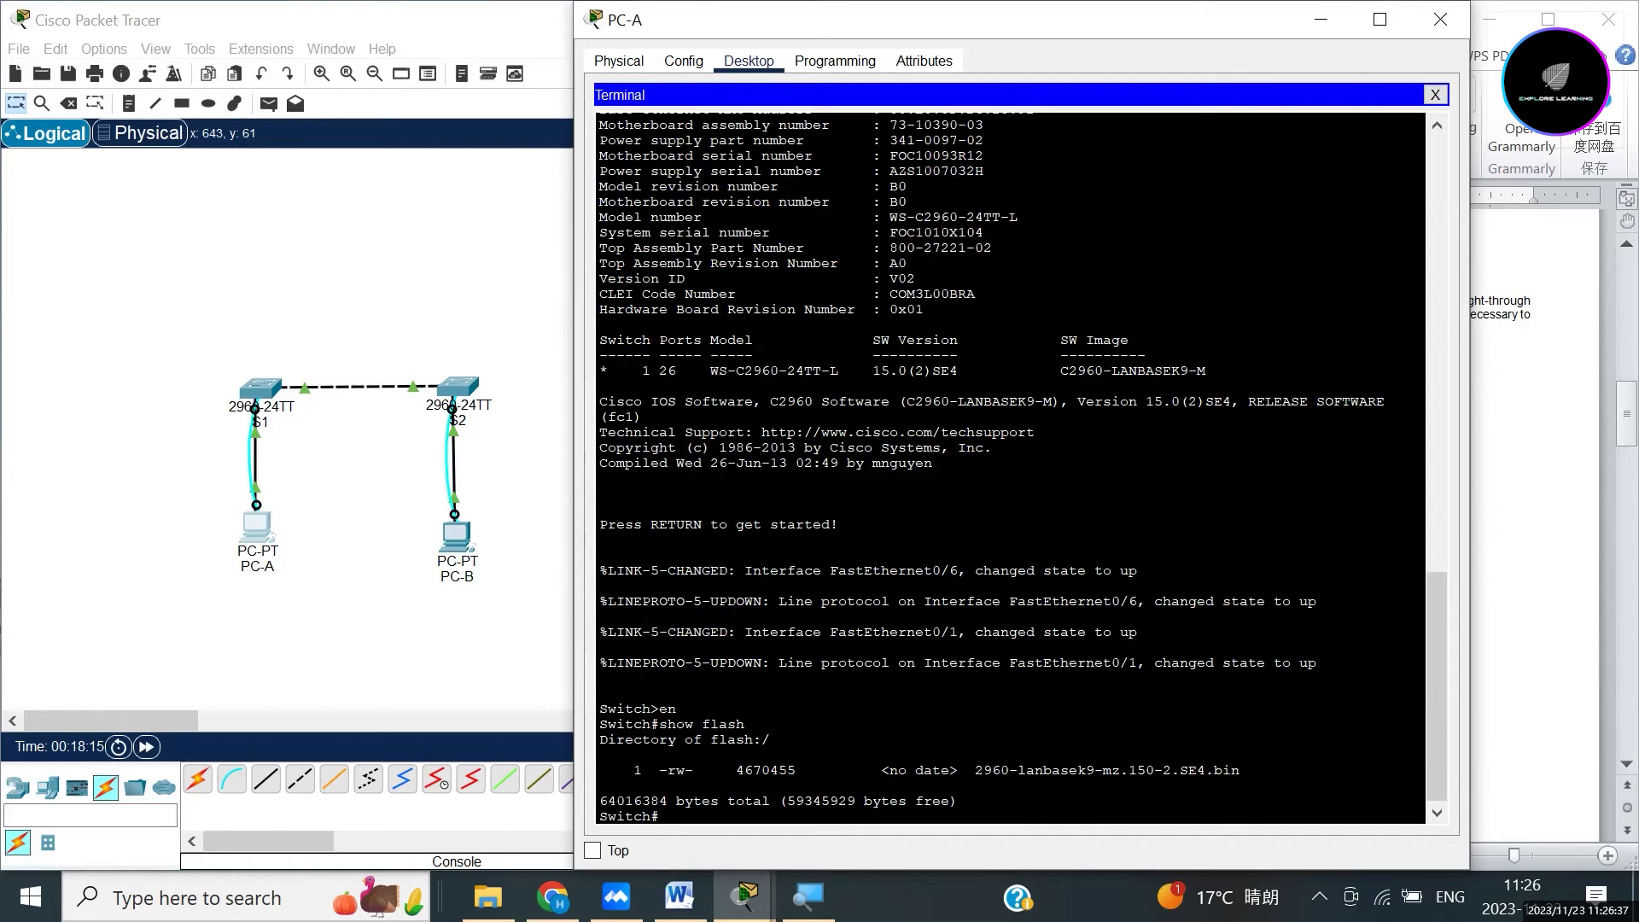
text(delete vlan.dat)
Confirm deleting vlan.dat, accepting the default file name.
key(Return)
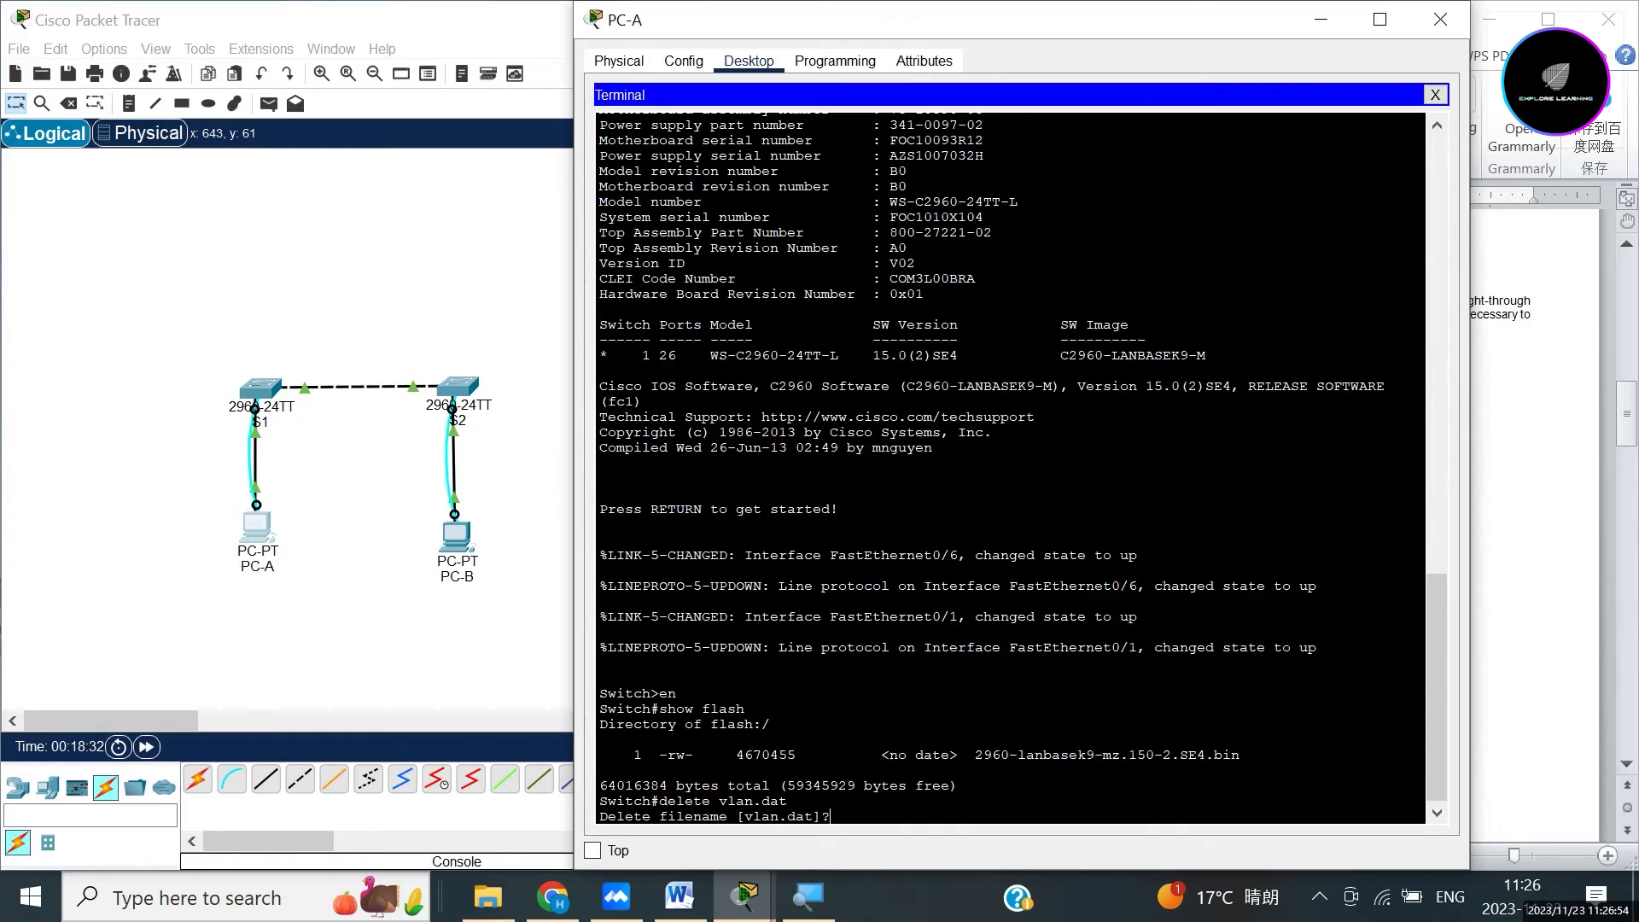
key(Return)
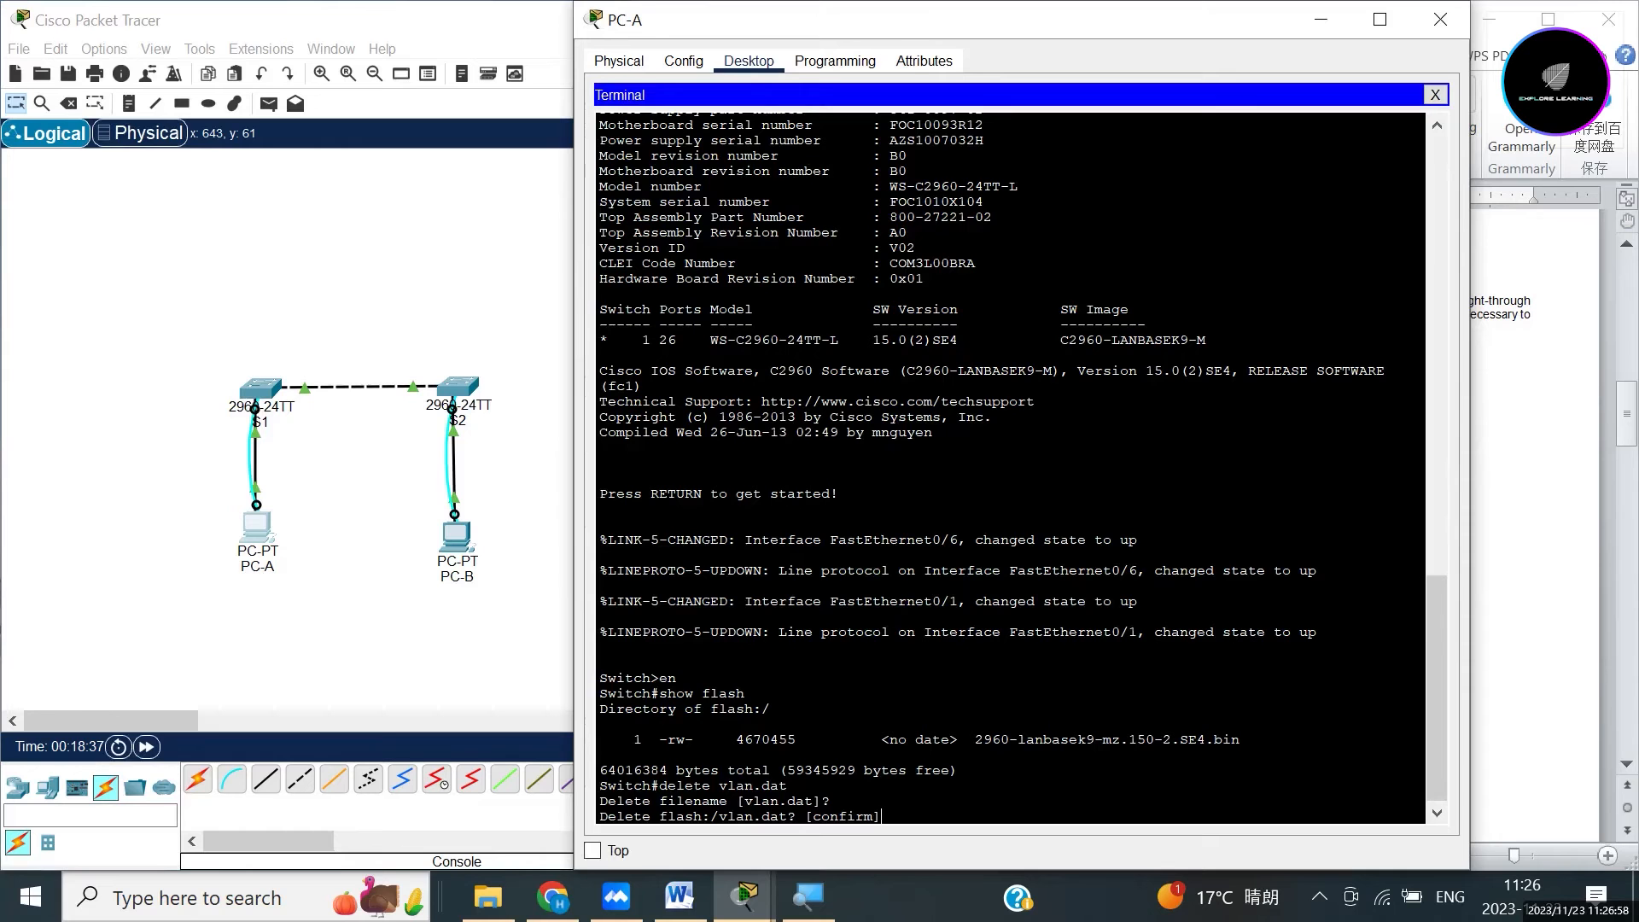
key(Return)
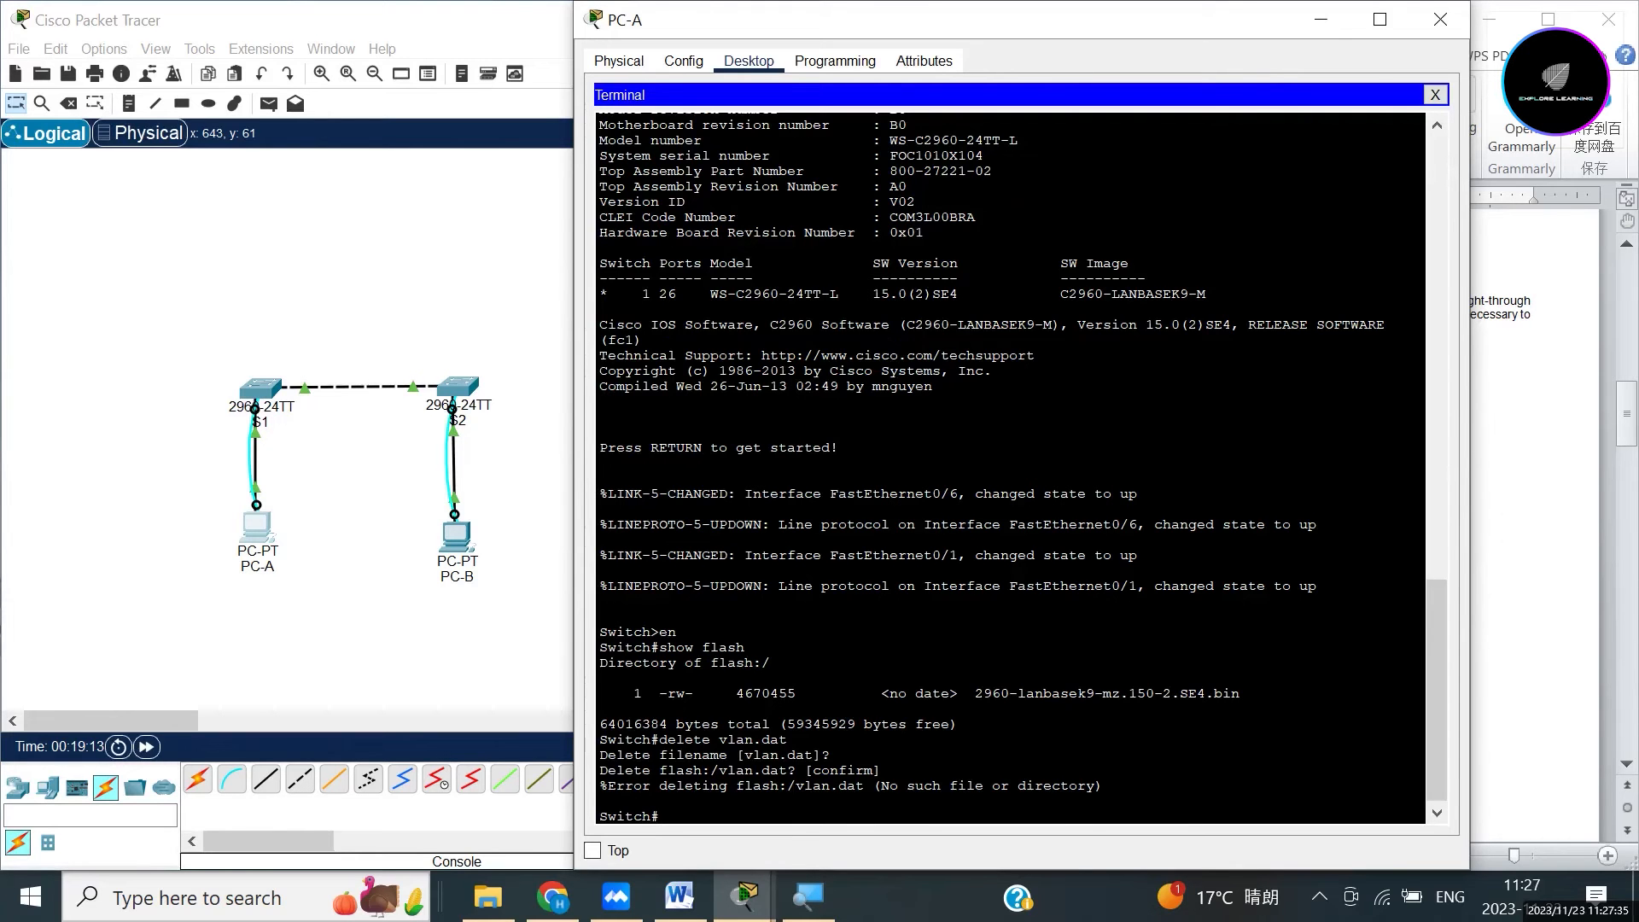
Erase the switch's startup-config and confirm the erase.
text(eras)
text(e start)
text(up=)
key(BackSpace)
text(-config)
key(Return)
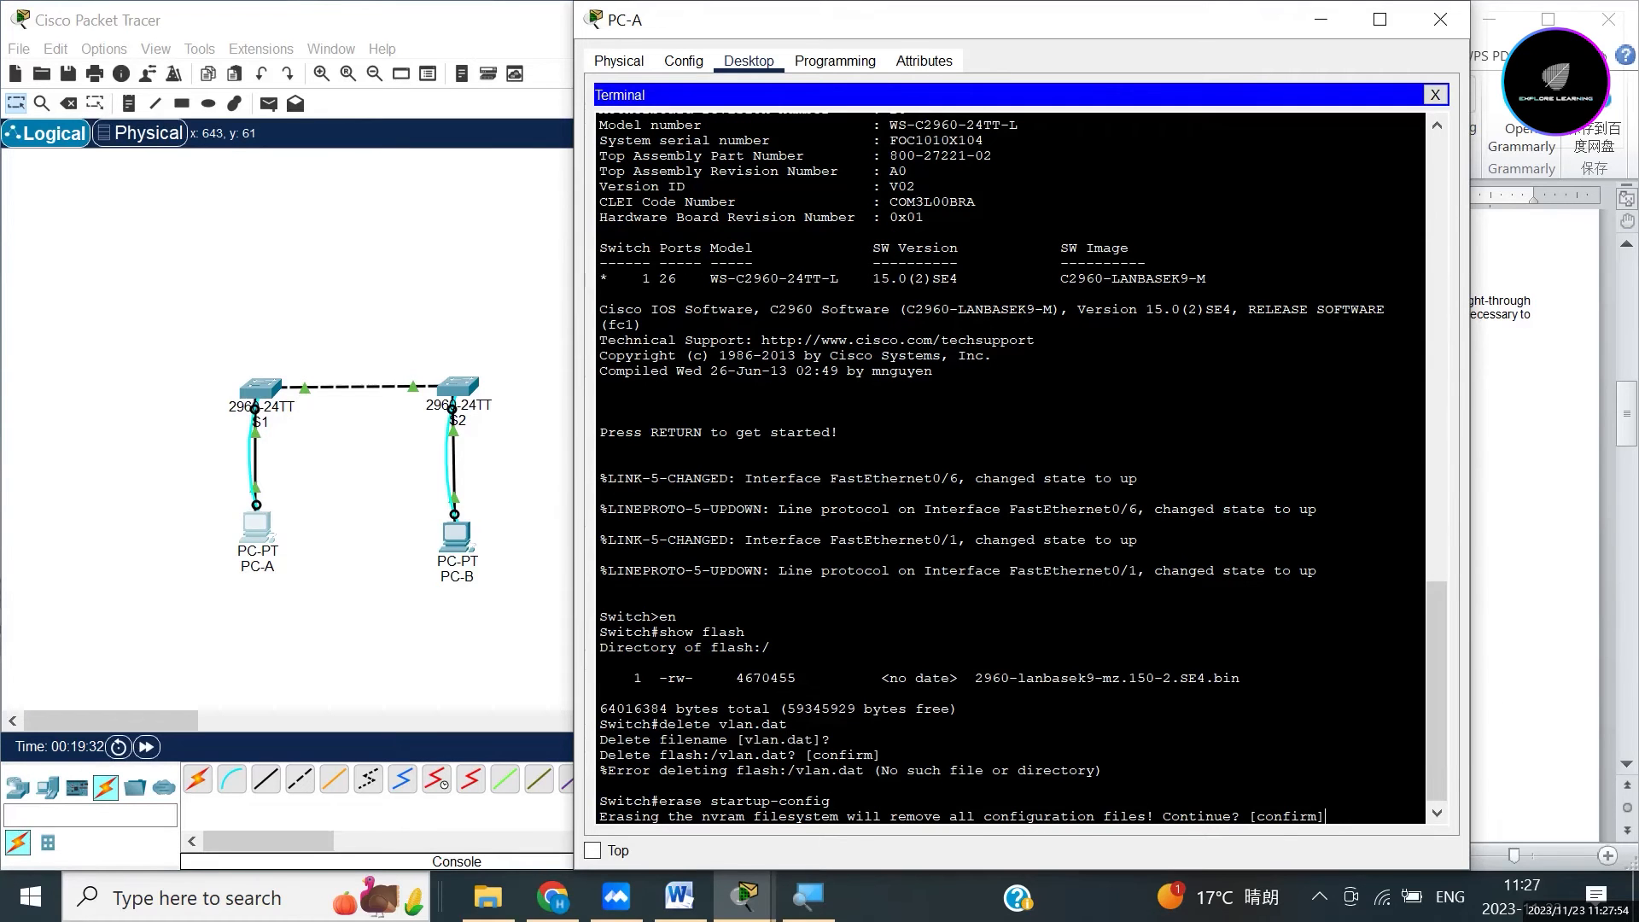
key(Return)
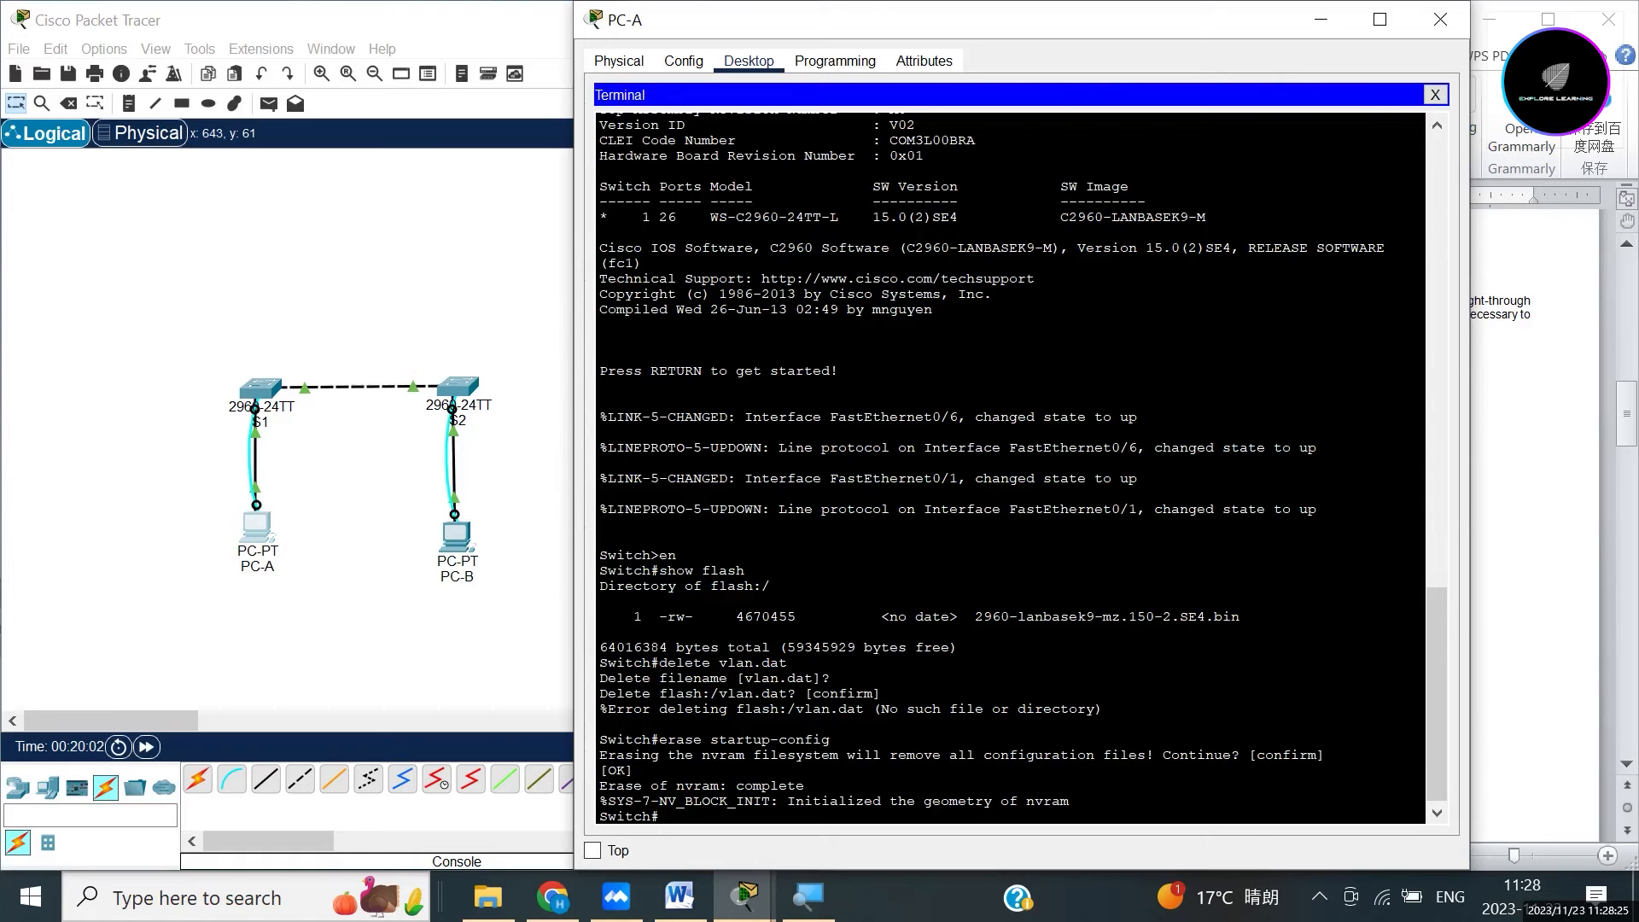
Issue the reload command on the switch.
text(re)
text(load)
key(Return)
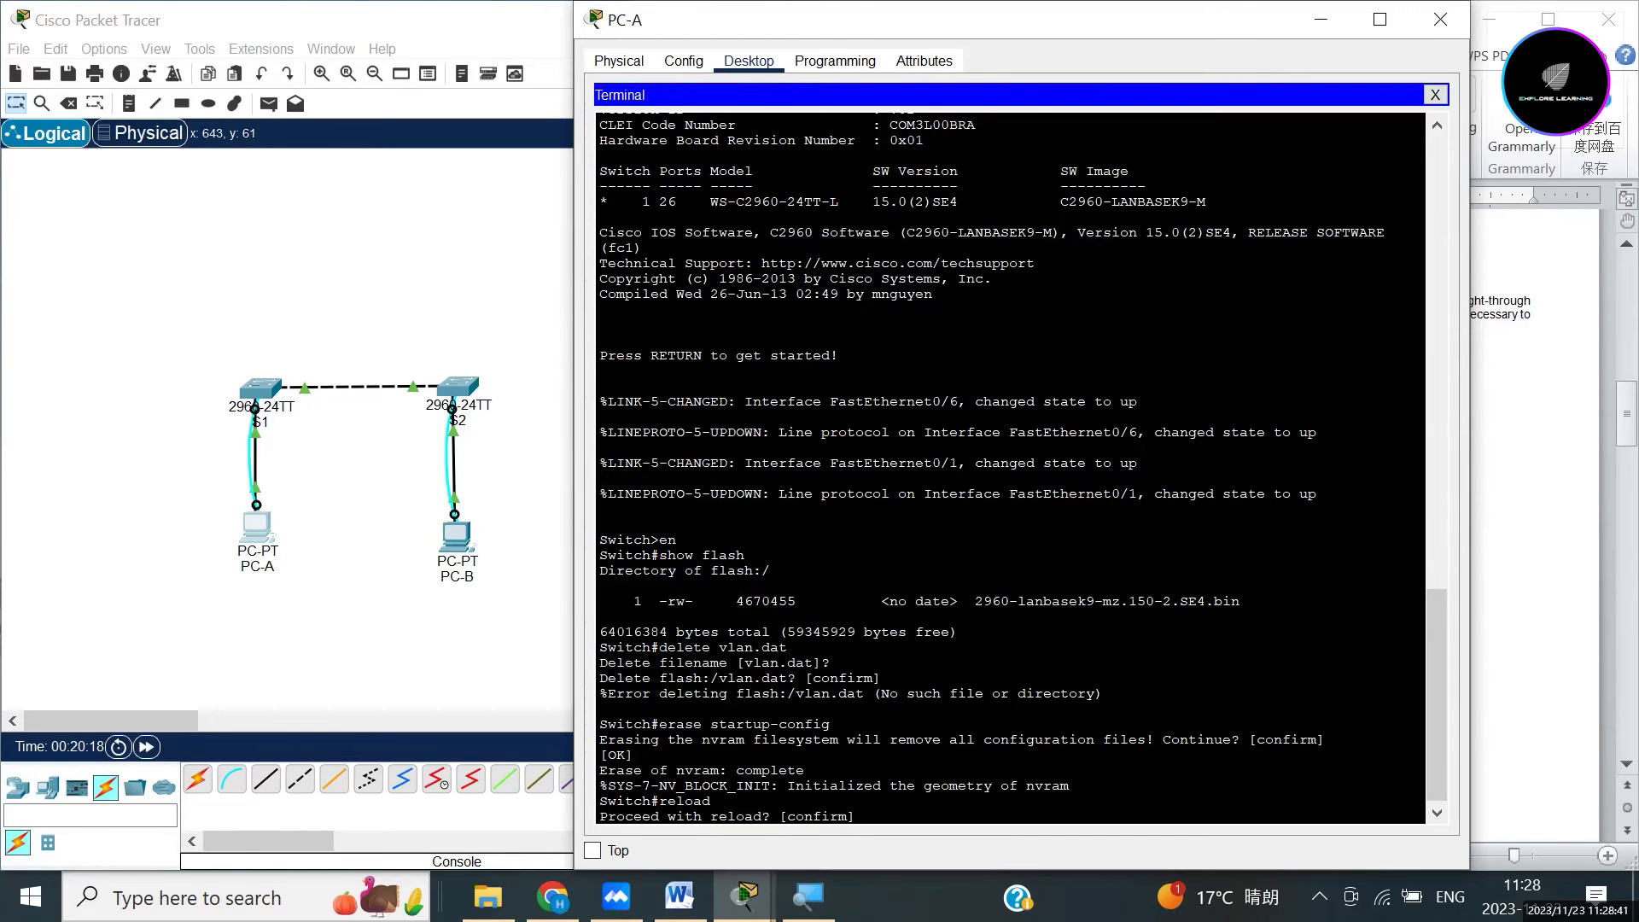
Confirm the reload and, once the switch boots, bring up its Switch> prompt.
key(Return)
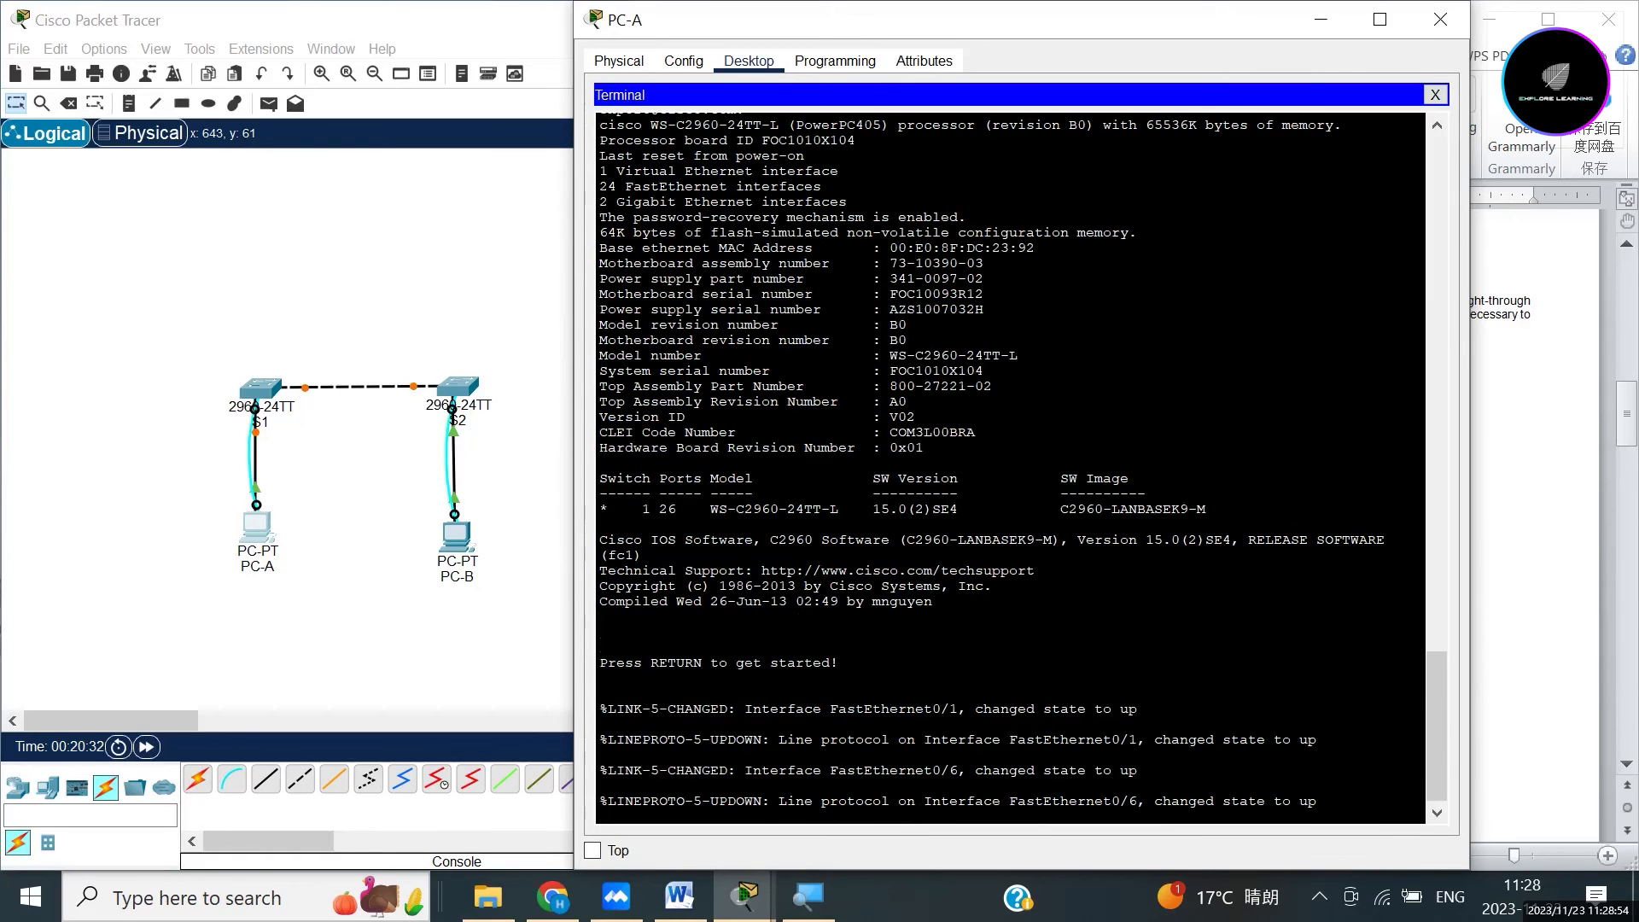
key(Return)
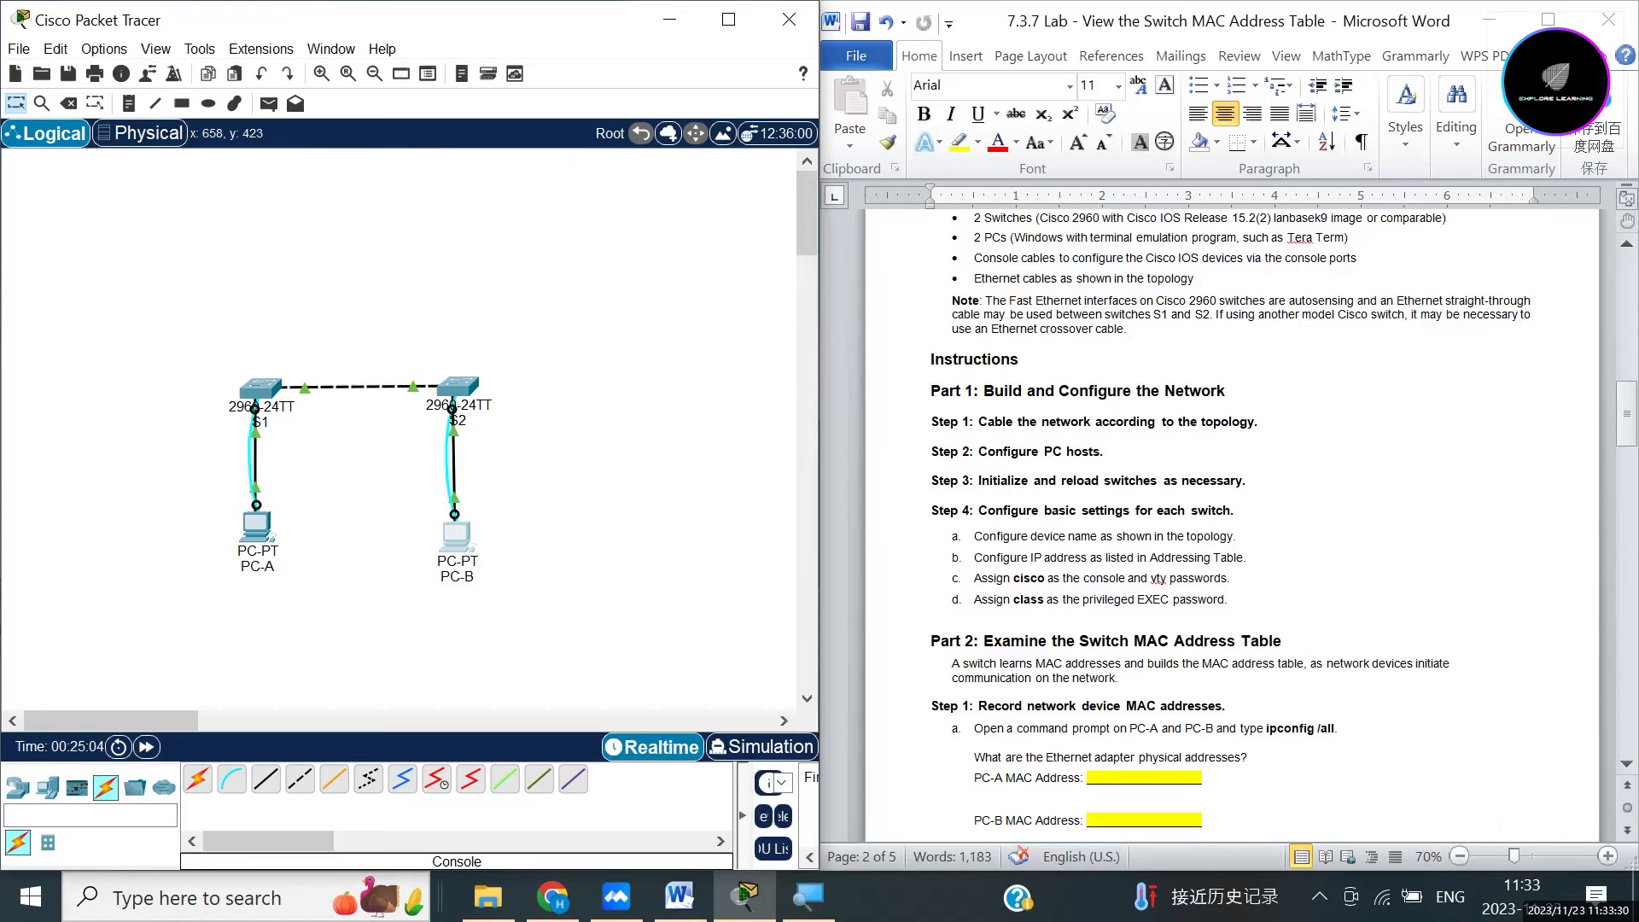
click(1230, 512)
scroll(1229, 512, up, 12)
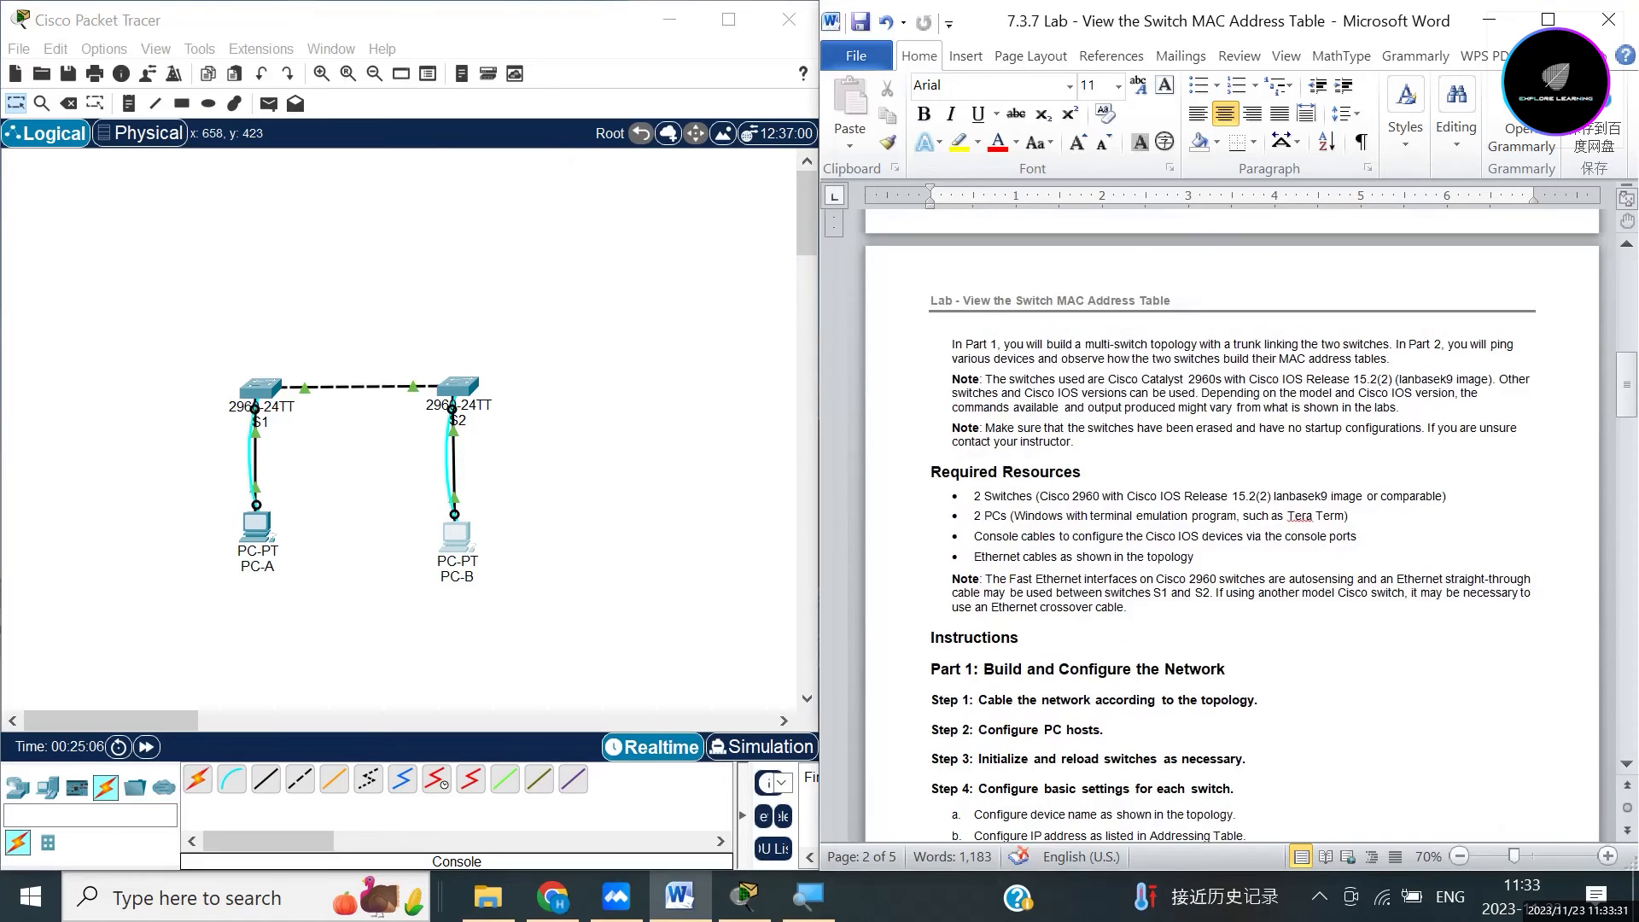
scroll(1230, 512, up, 10)
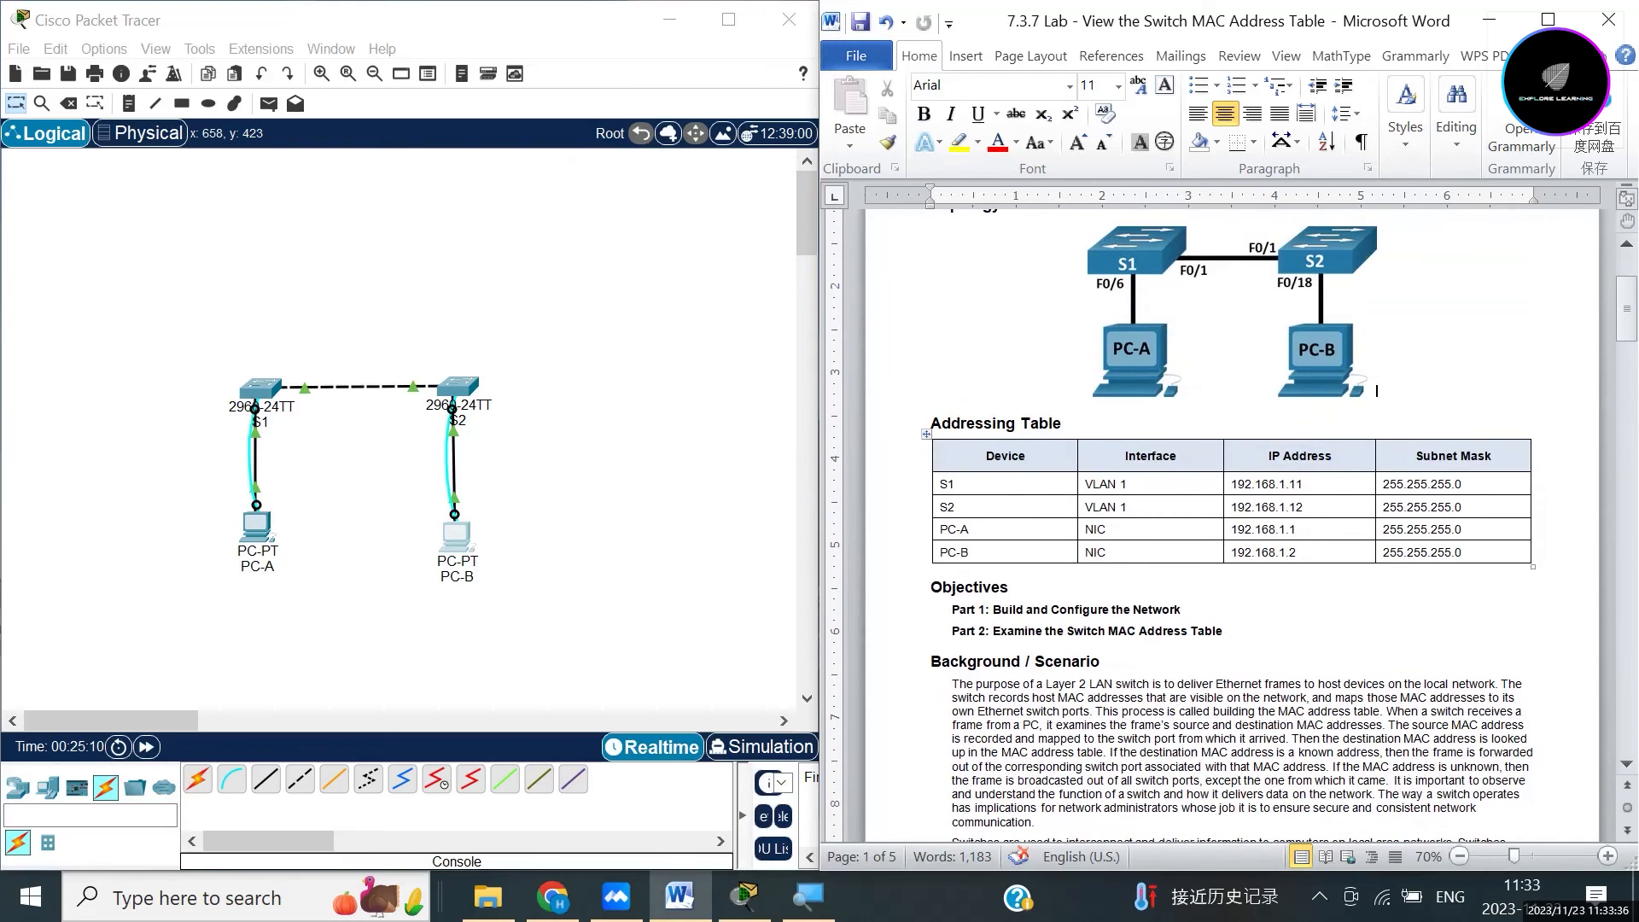
scroll(1230, 513, down, 10)
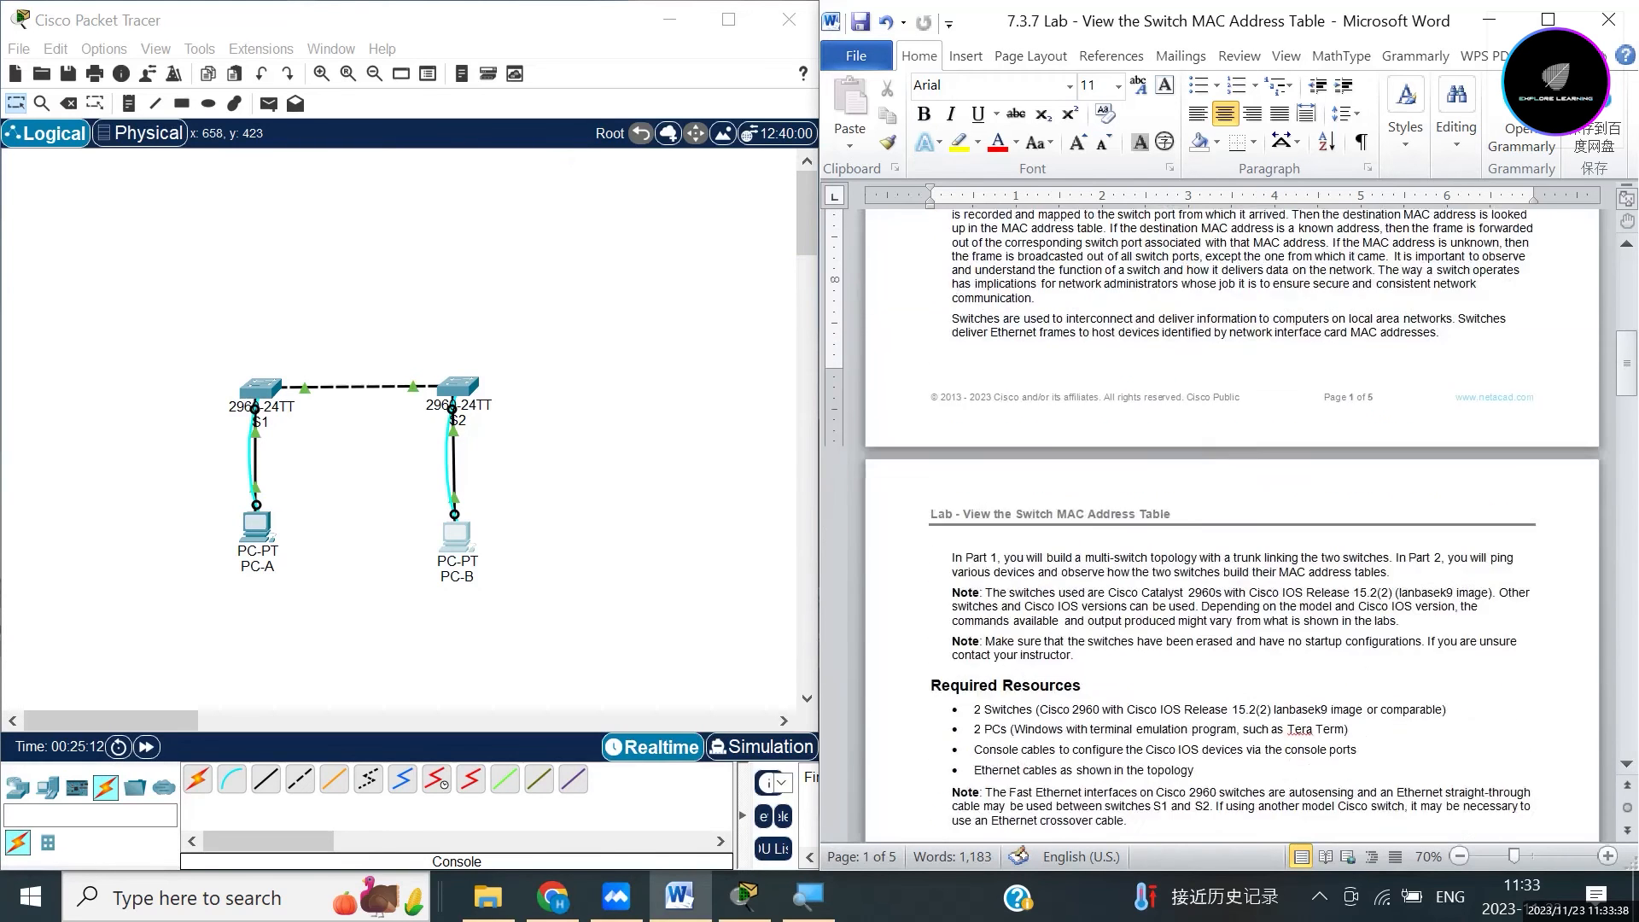
scroll(1230, 512, down, 2)
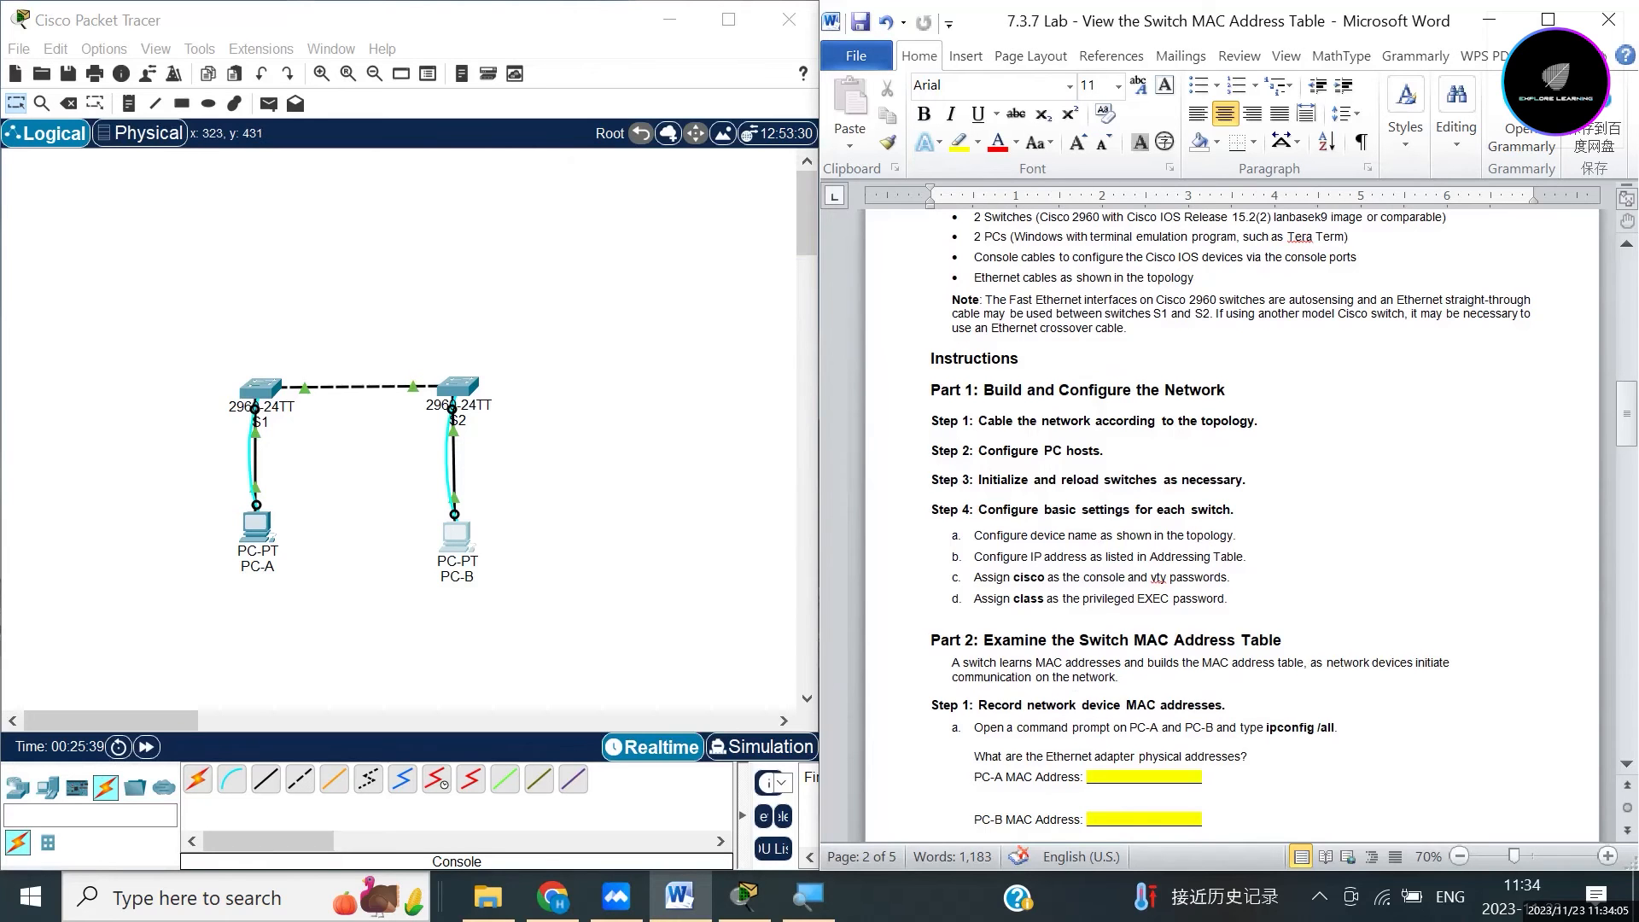
Reopen PC-A's Terminal with the default 9600 8-N-1 settings to reach Switch>.
click(256, 526)
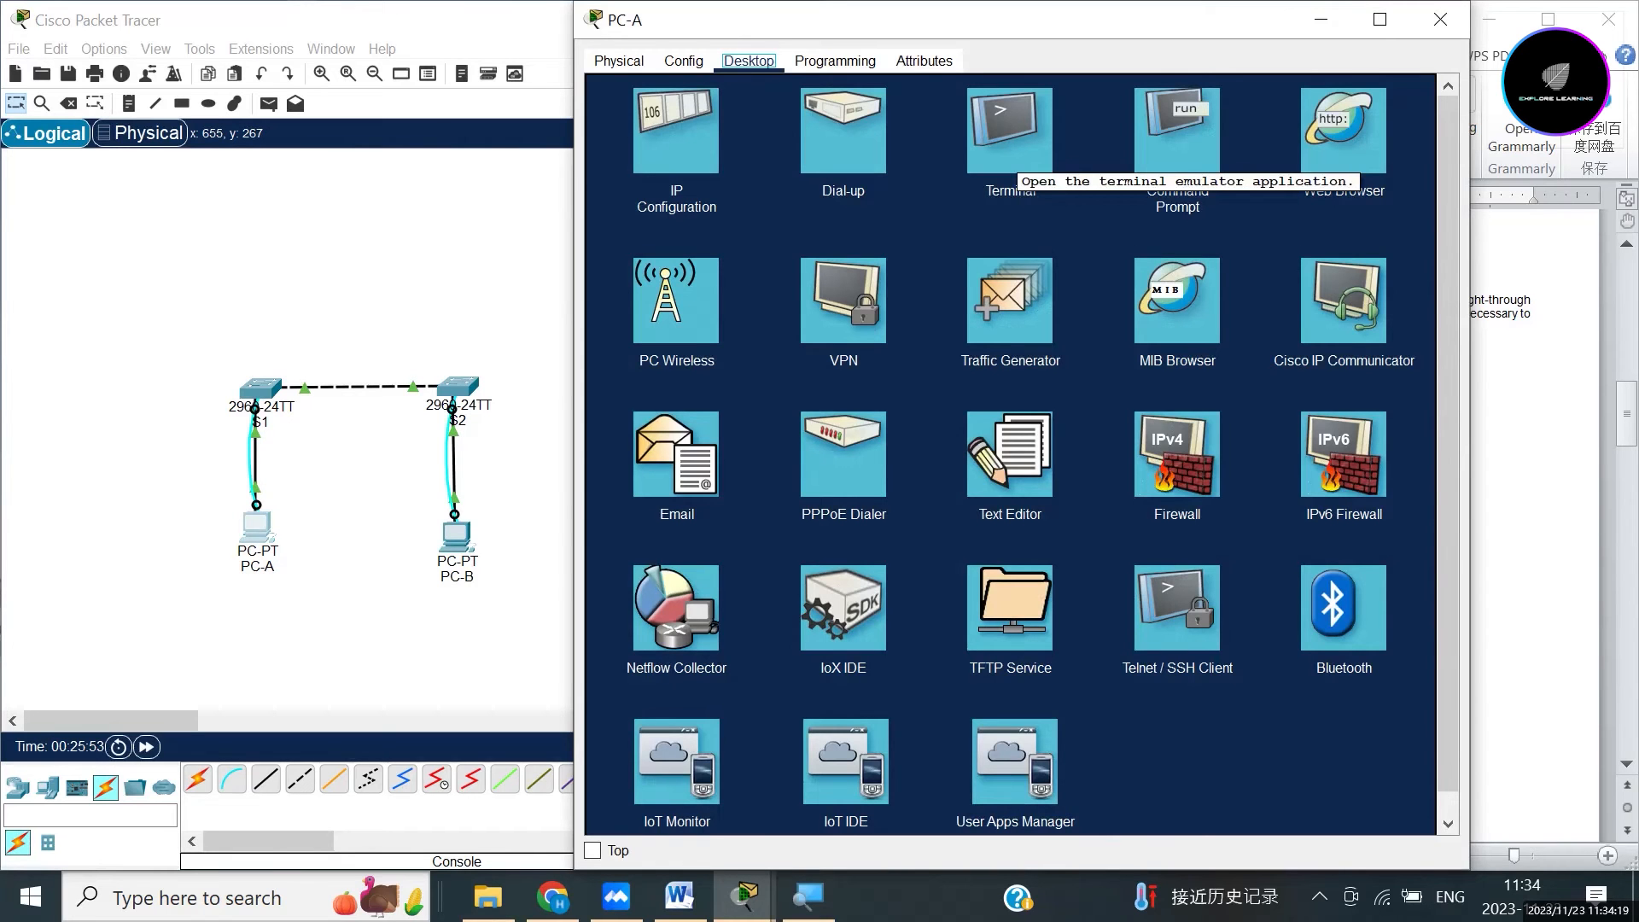
click(1010, 158)
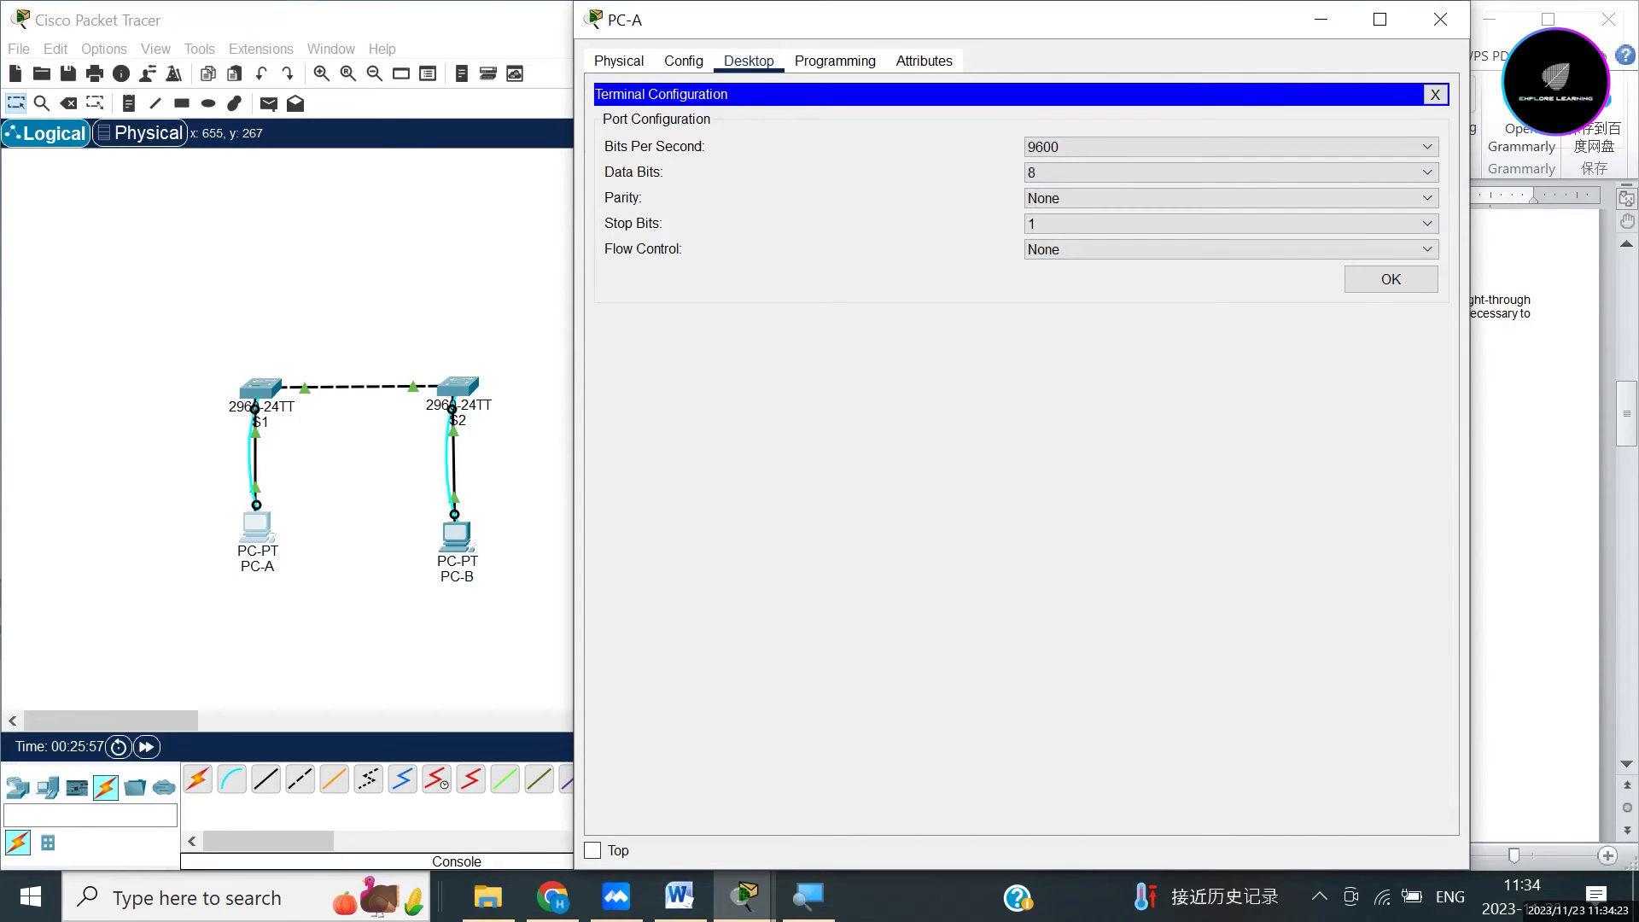
click(1391, 279)
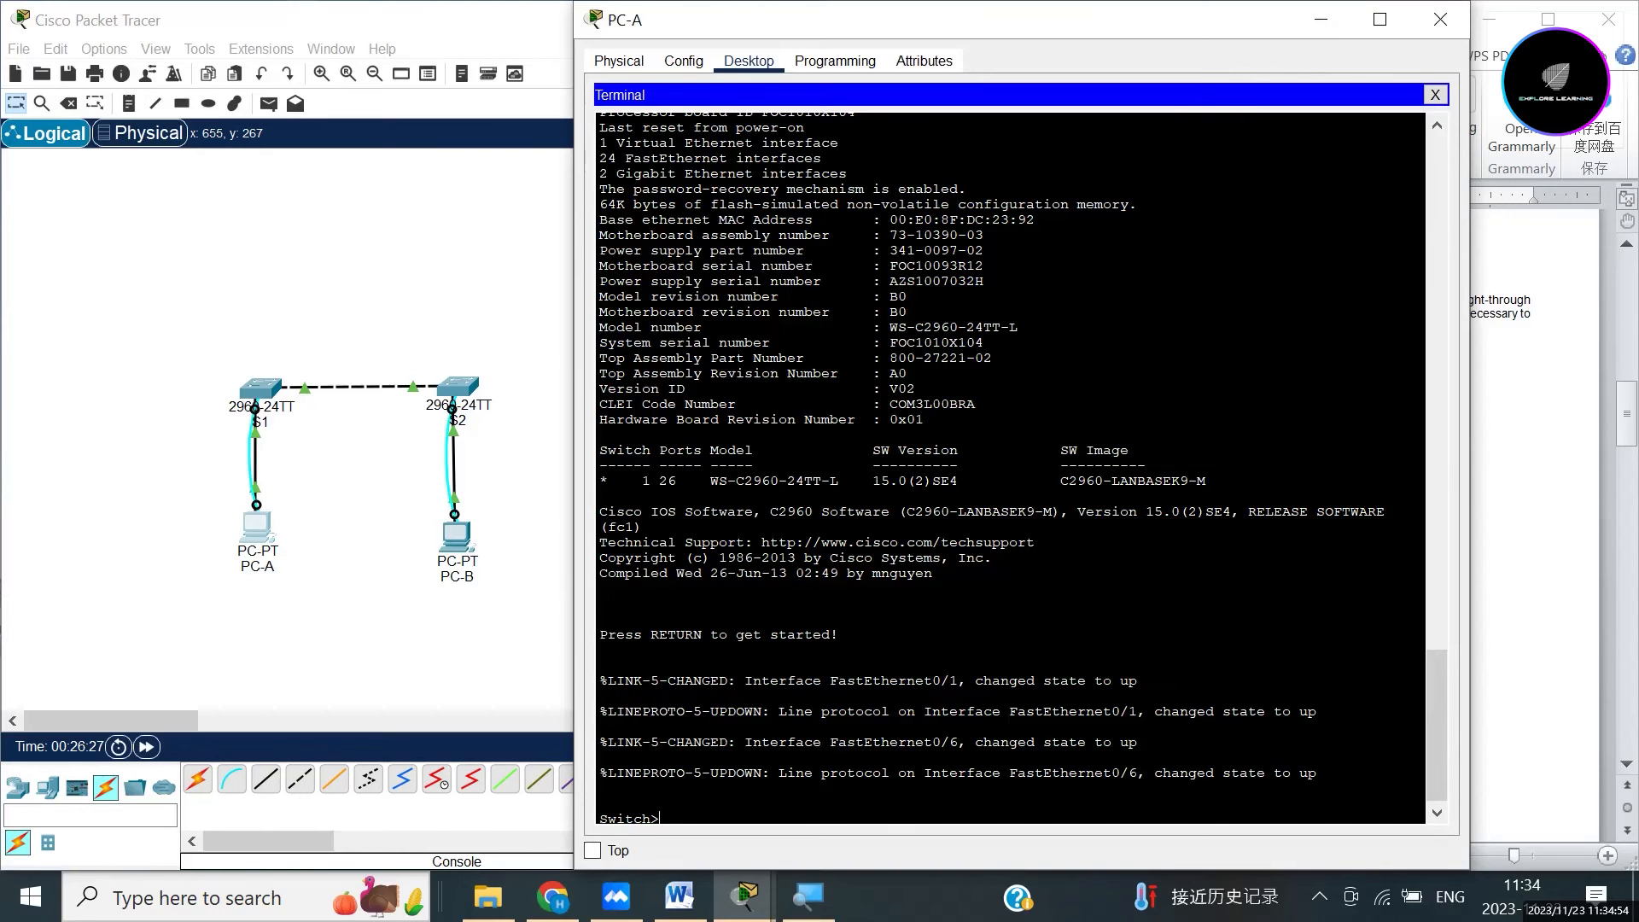
Enter privileged mode with en, then global configuration mode with config t.
text(en)
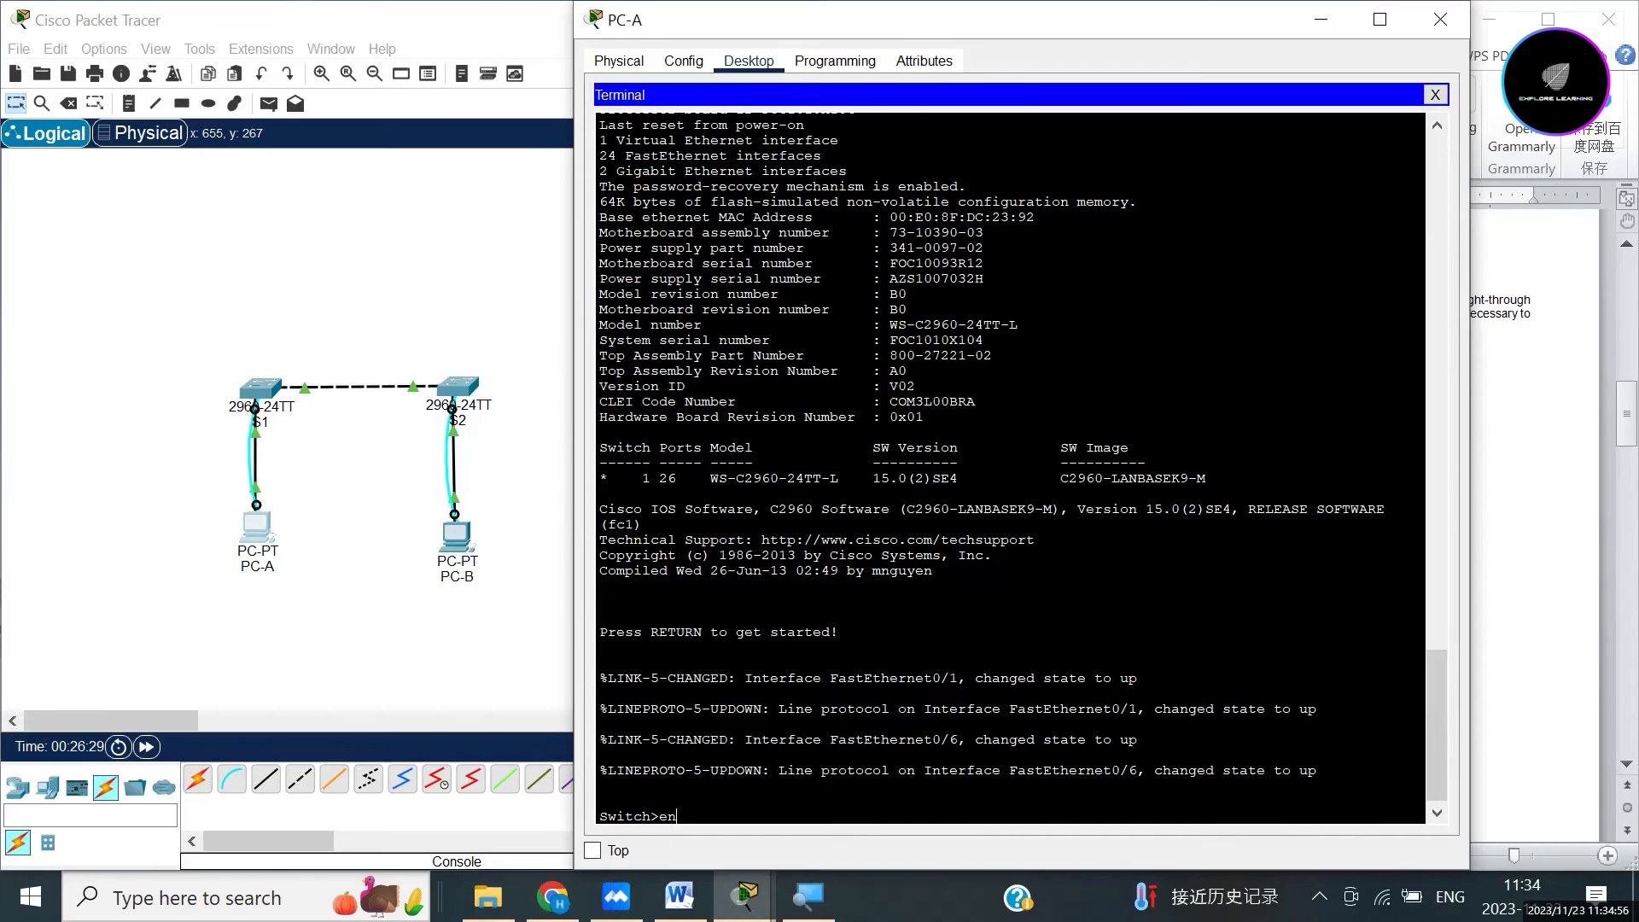
key(Return)
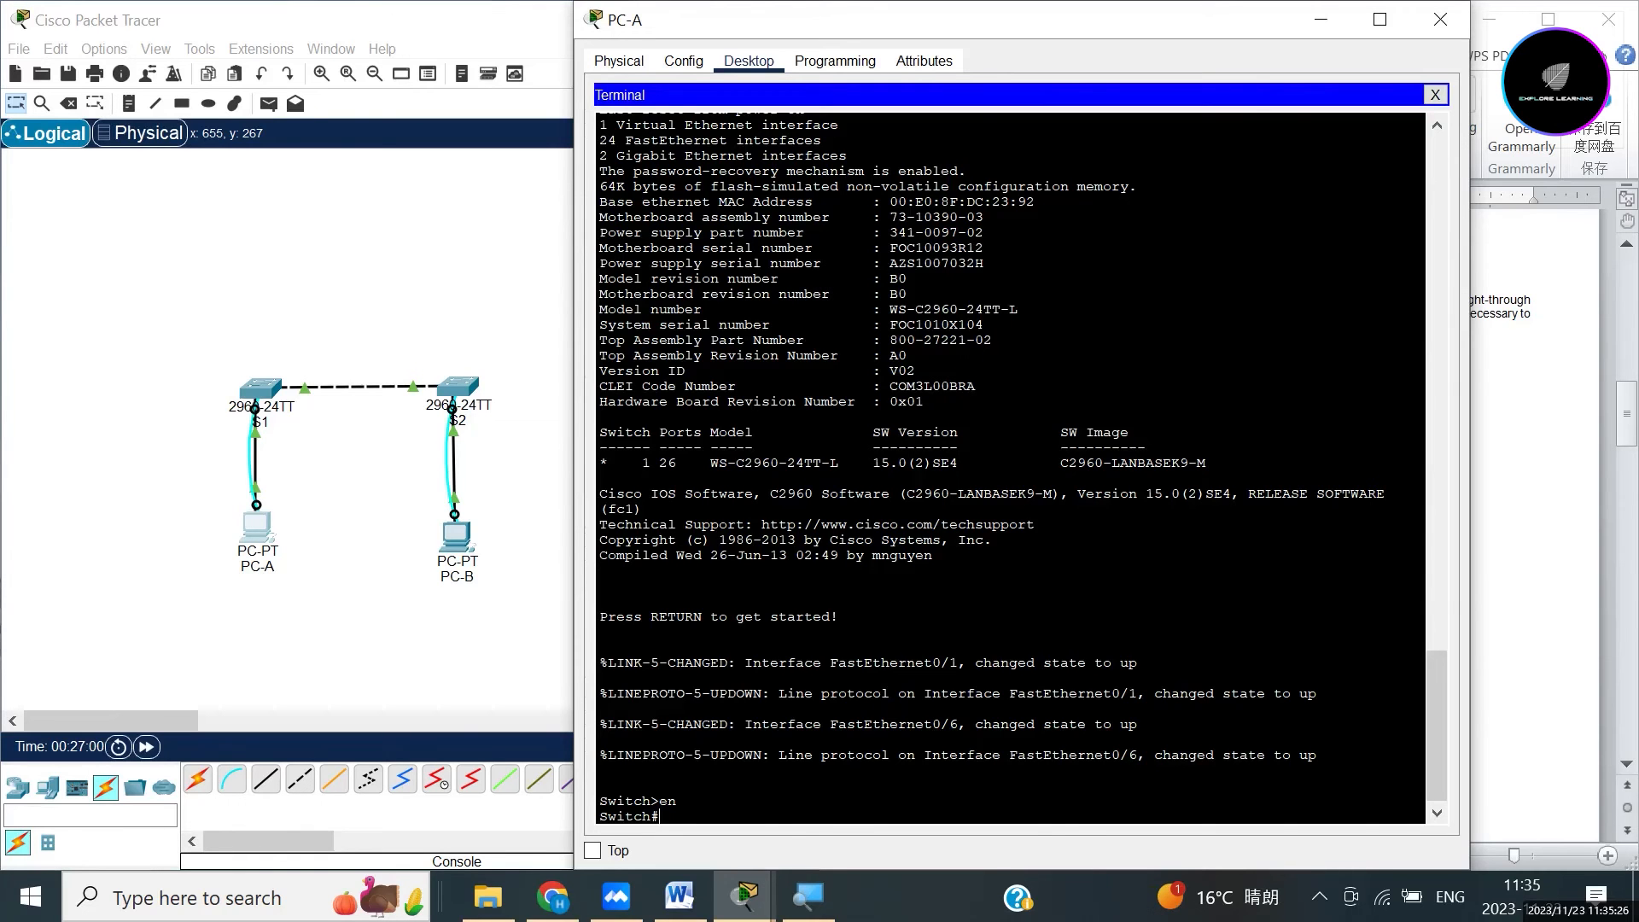
text(config terminal)
key(BackSpace)
key(BackSpace)
key(BackSpace)
key(BackSpace)
key(BackSpace)
key(BackSpace)
key(BackSpace)
key(Return)
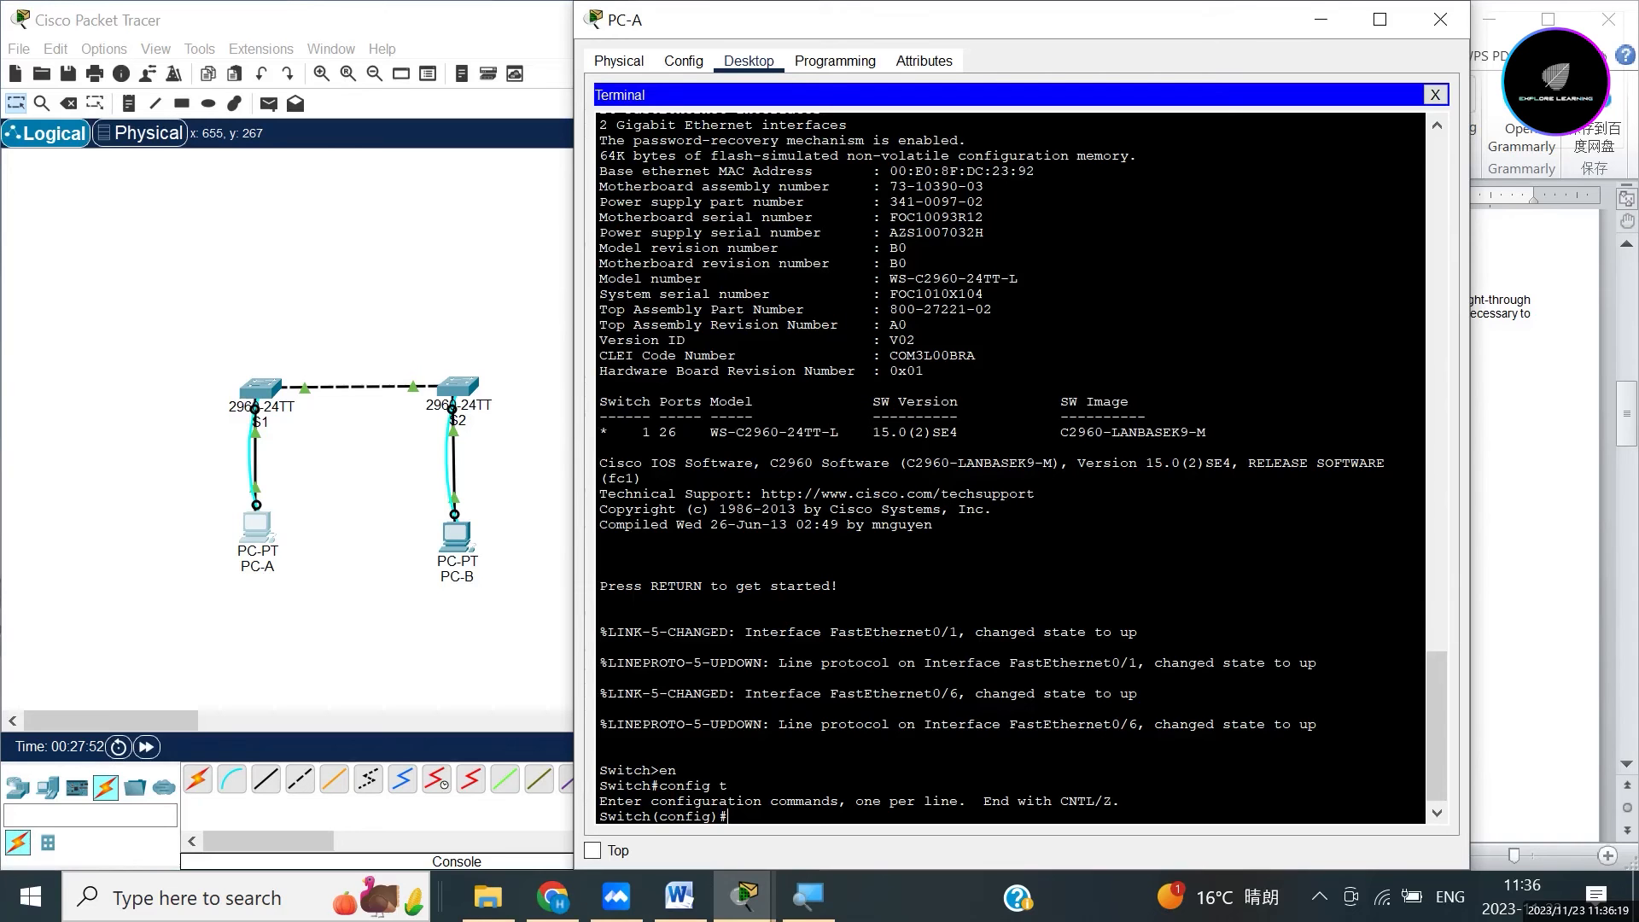
Set the switch hostname to S1 and run no ip domain-lookup.
text(ostname)
text(S1)
key(Return)
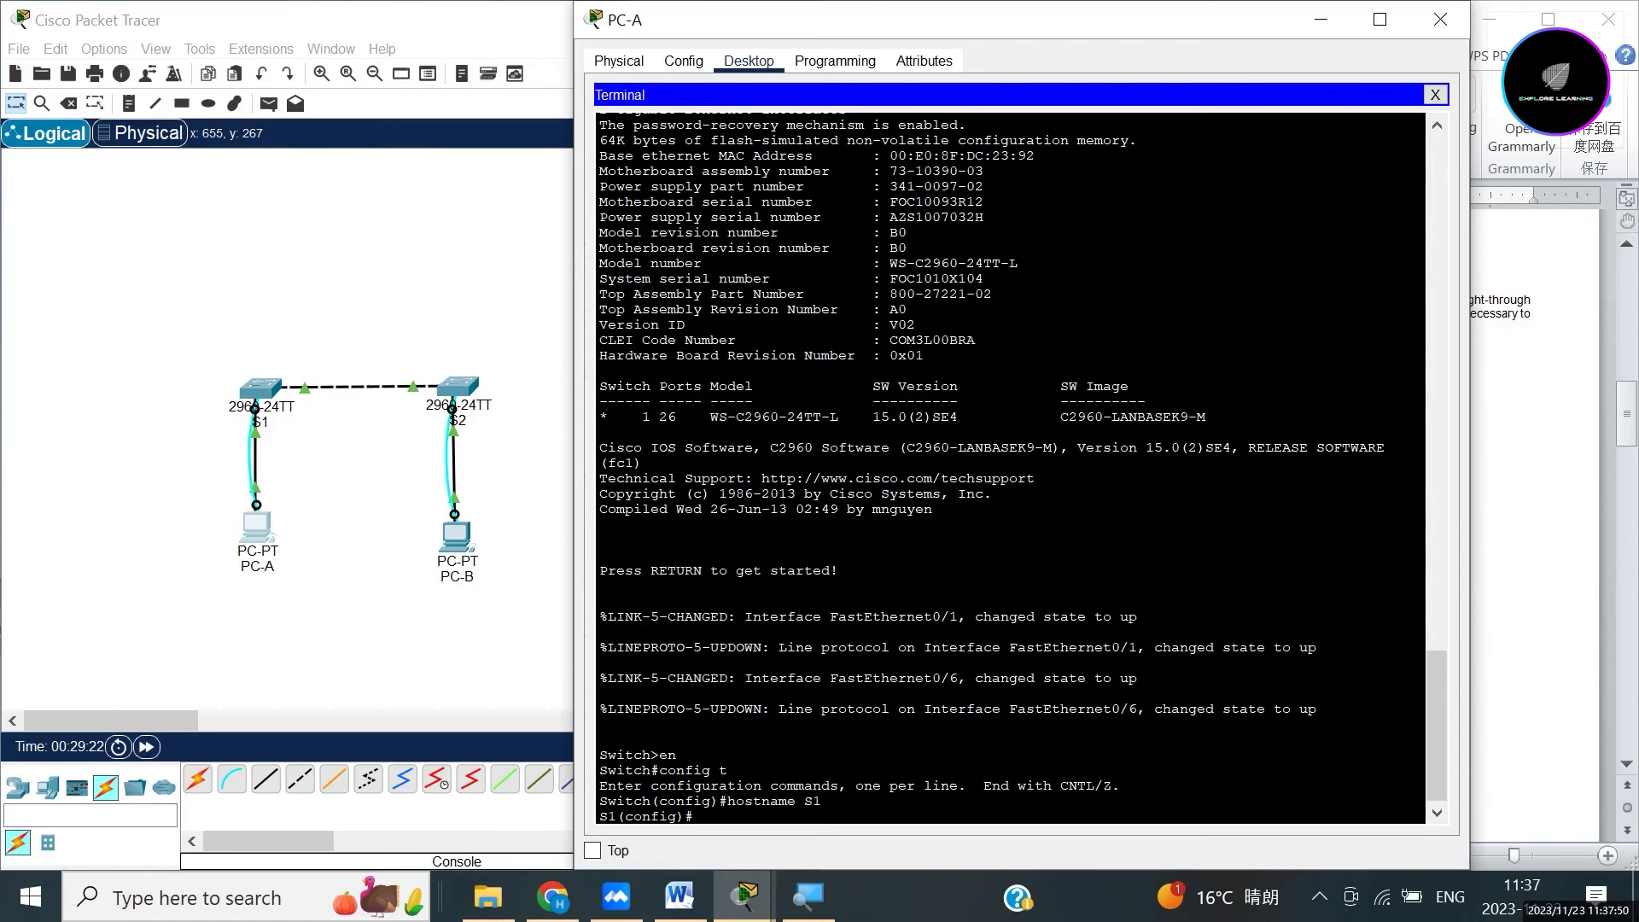
text(no ip domain-lookup)
key(Return)
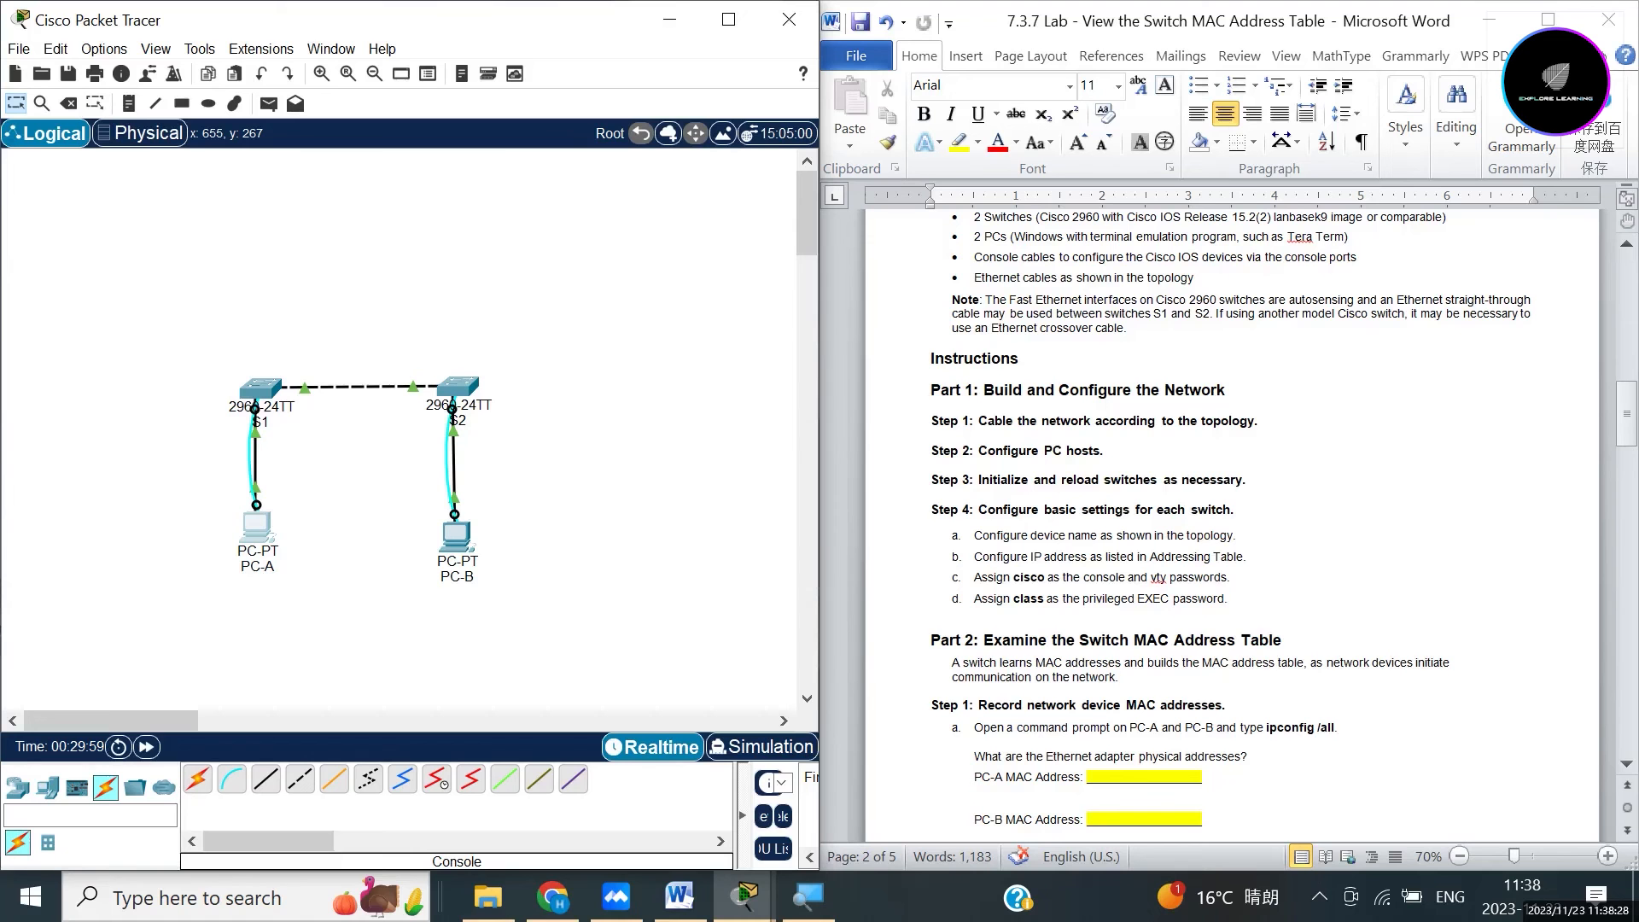
Scroll the Word lab document up to the Topology diagram and Addressing Table.
scroll(1232, 526, up, 15)
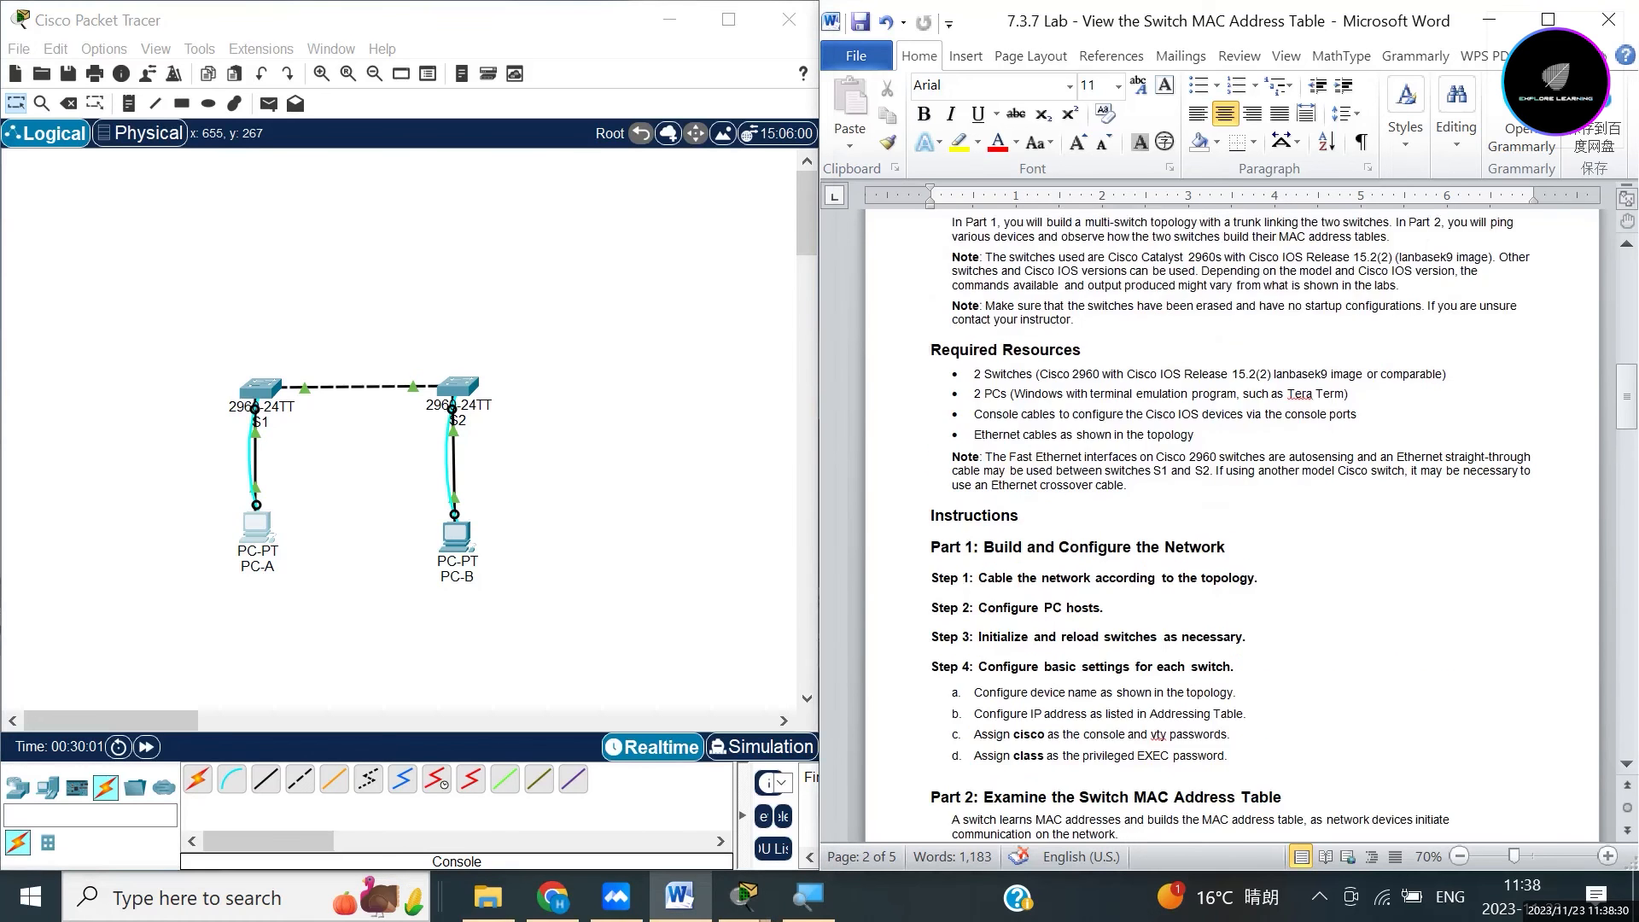
scroll(1232, 525, up, 1)
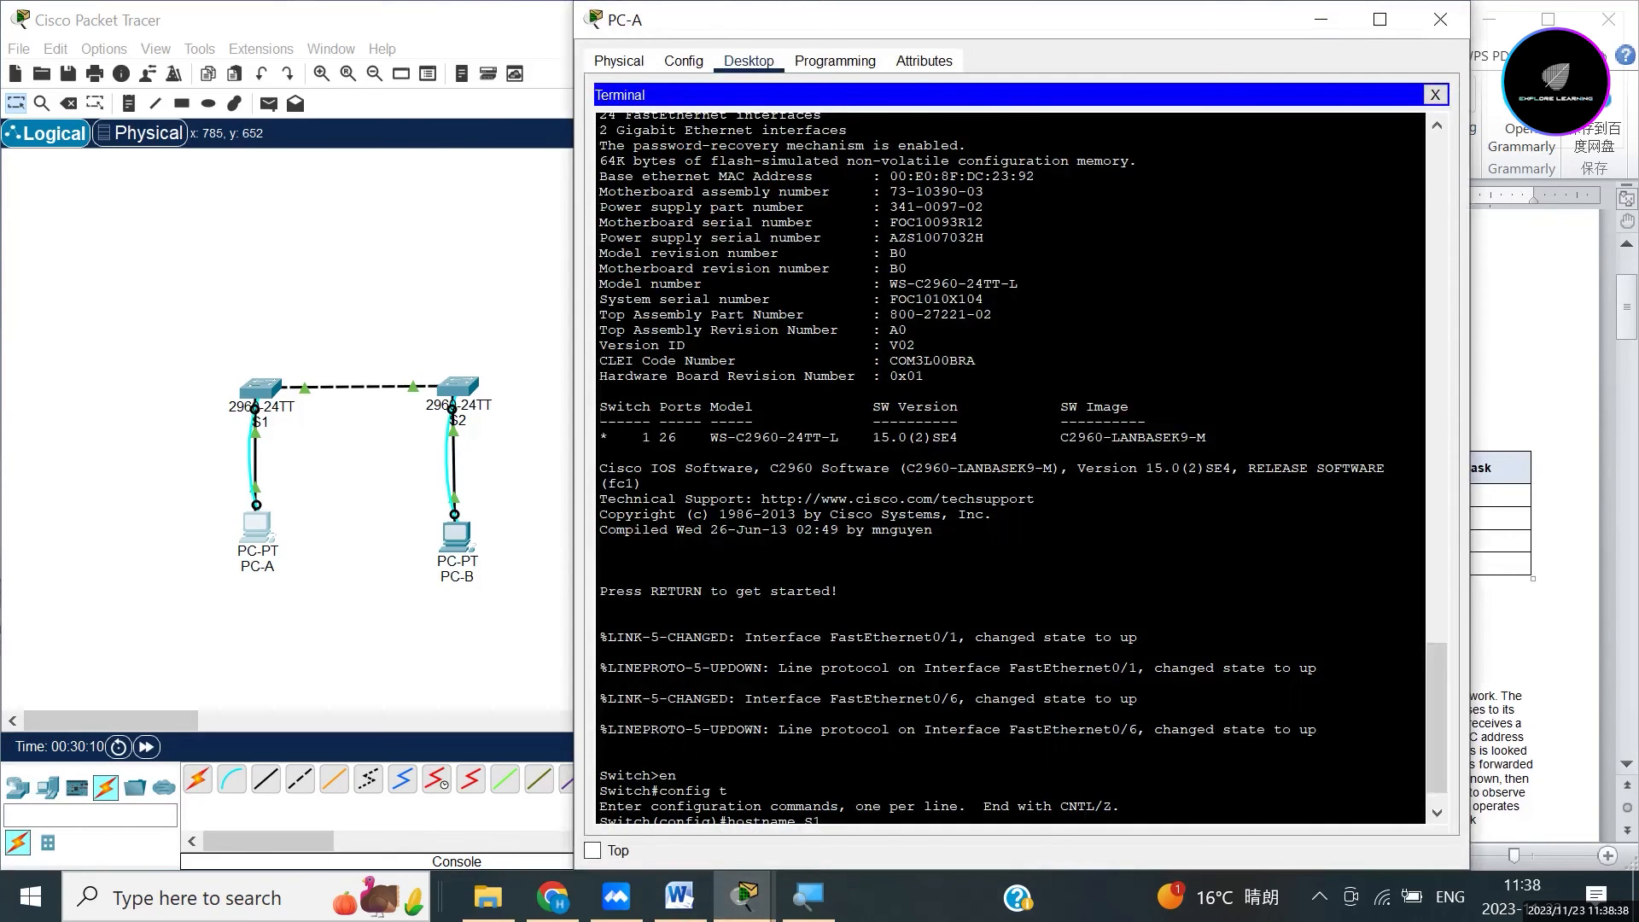
scroll(1011, 468, down, 1)
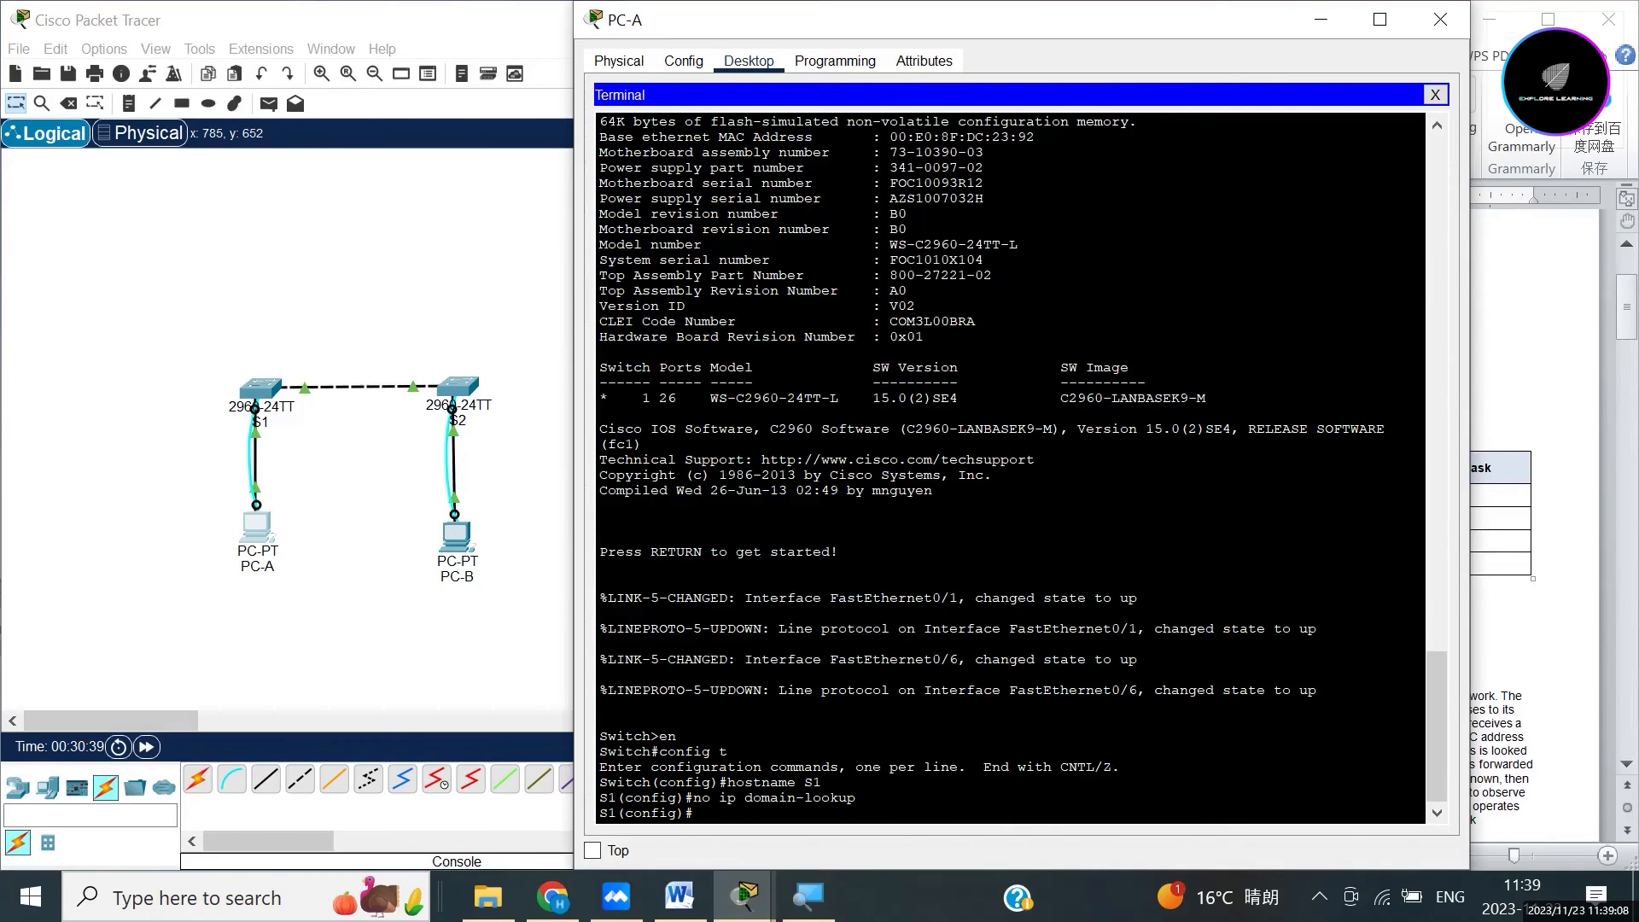
Enter interface VLAN 1 configuration on S1 and begin the 'ip address' command.
text(interface vlan 1)
key(Return)
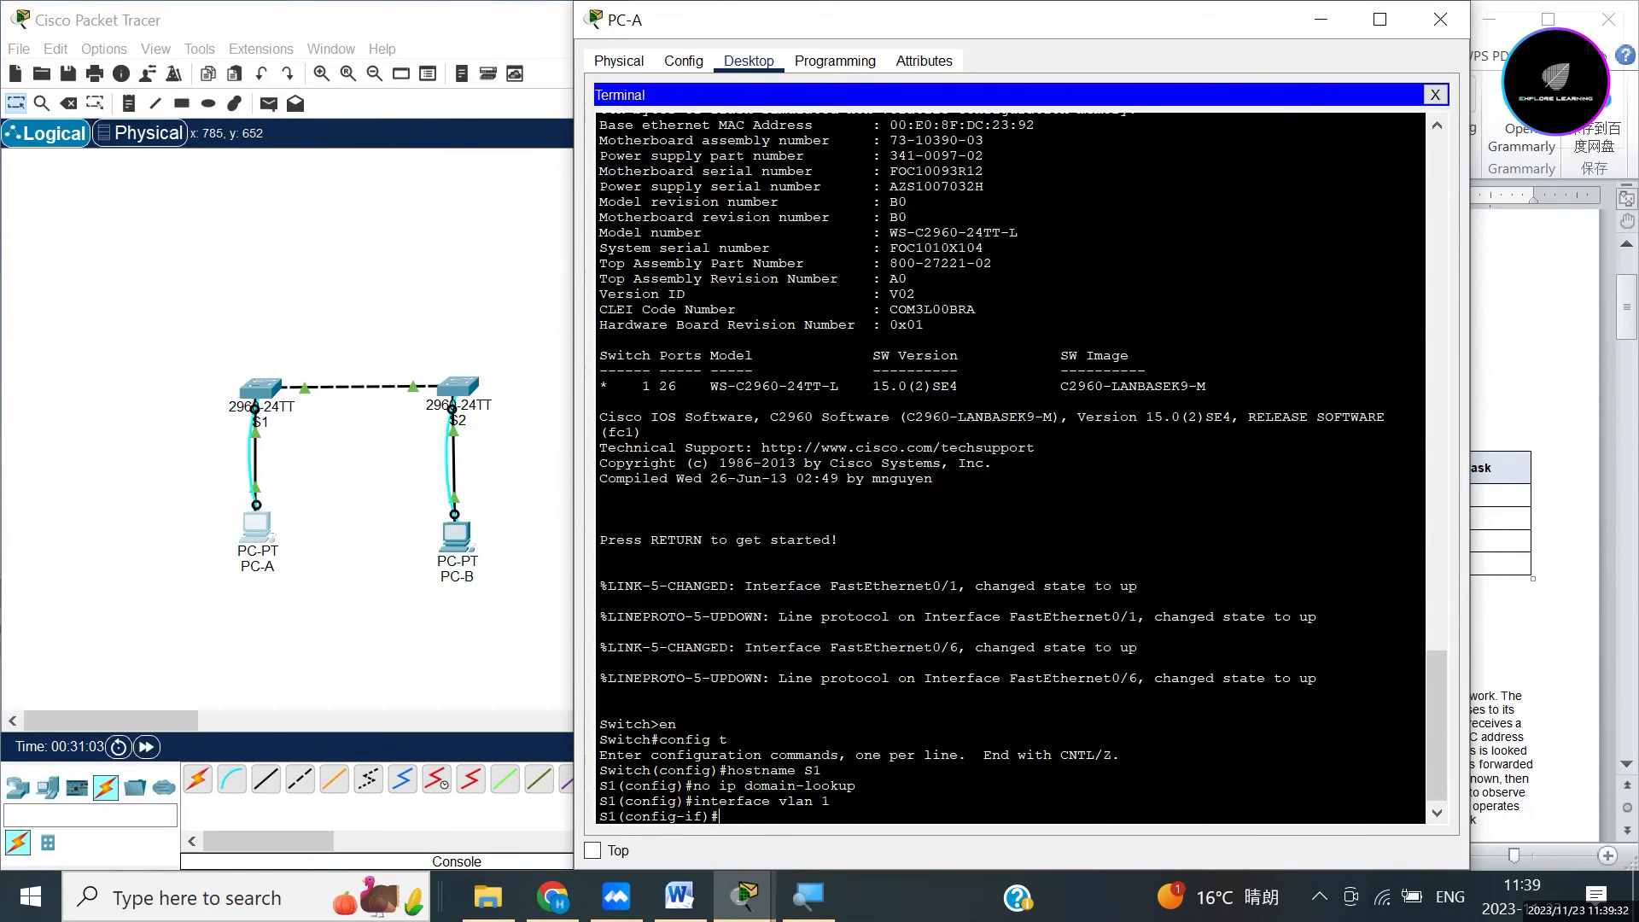
text(p address)
Move the PC-A terminal aside and highlight S1's 192.168.1.11 and 255.255.255.0 in the Addressing Table.
drag(939, 20, 391, 50)
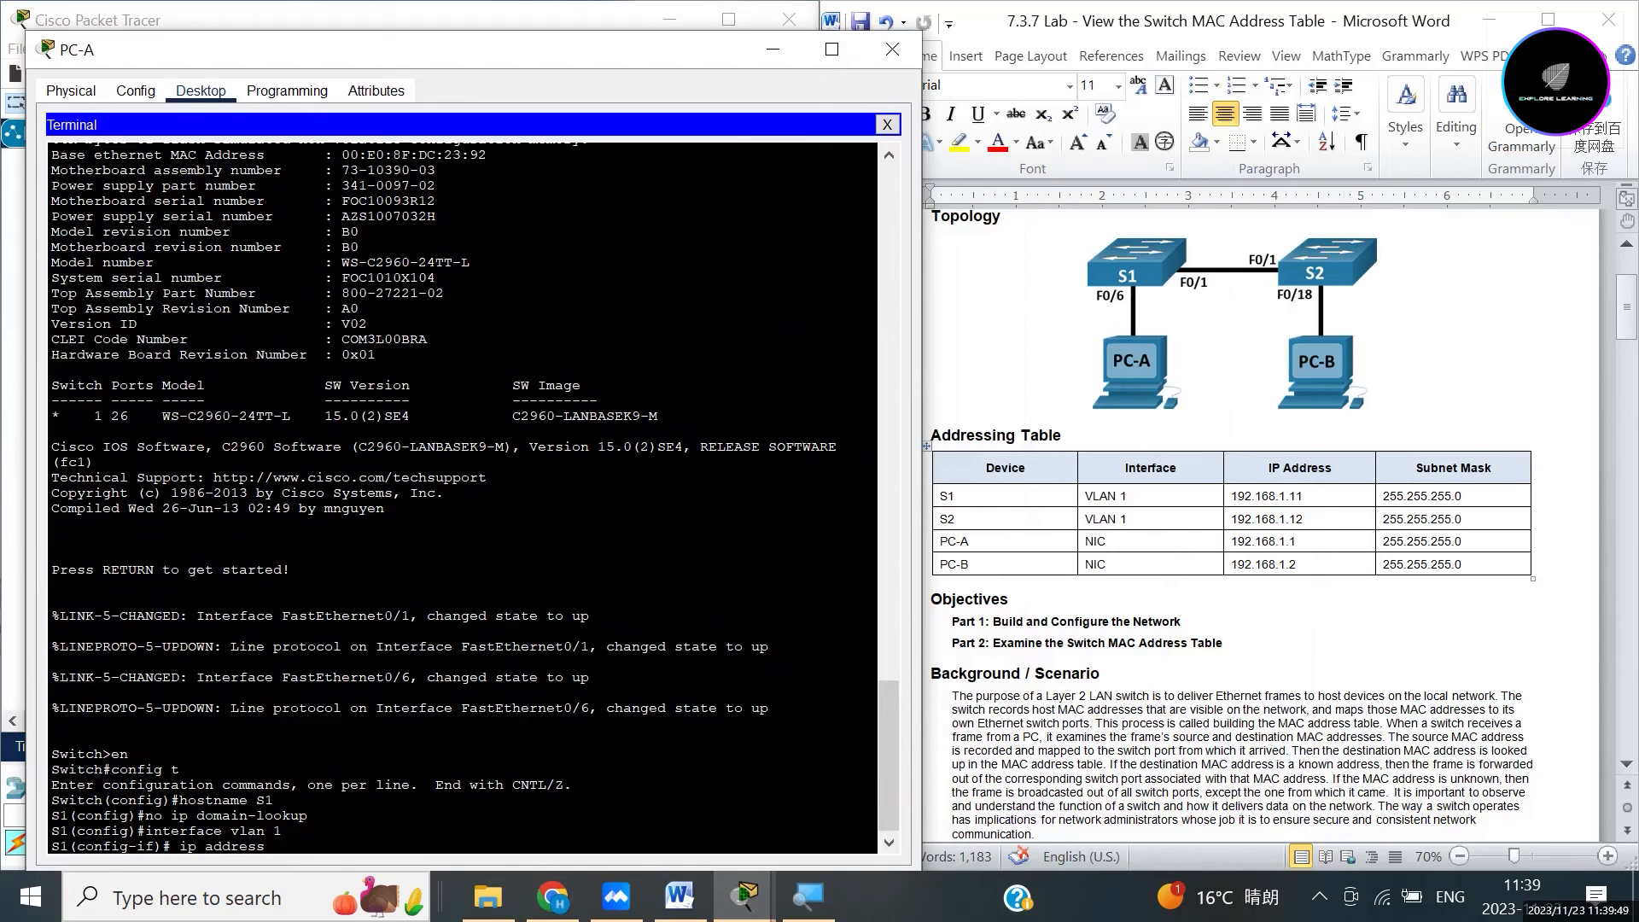
drag(1304, 496, 1231, 496)
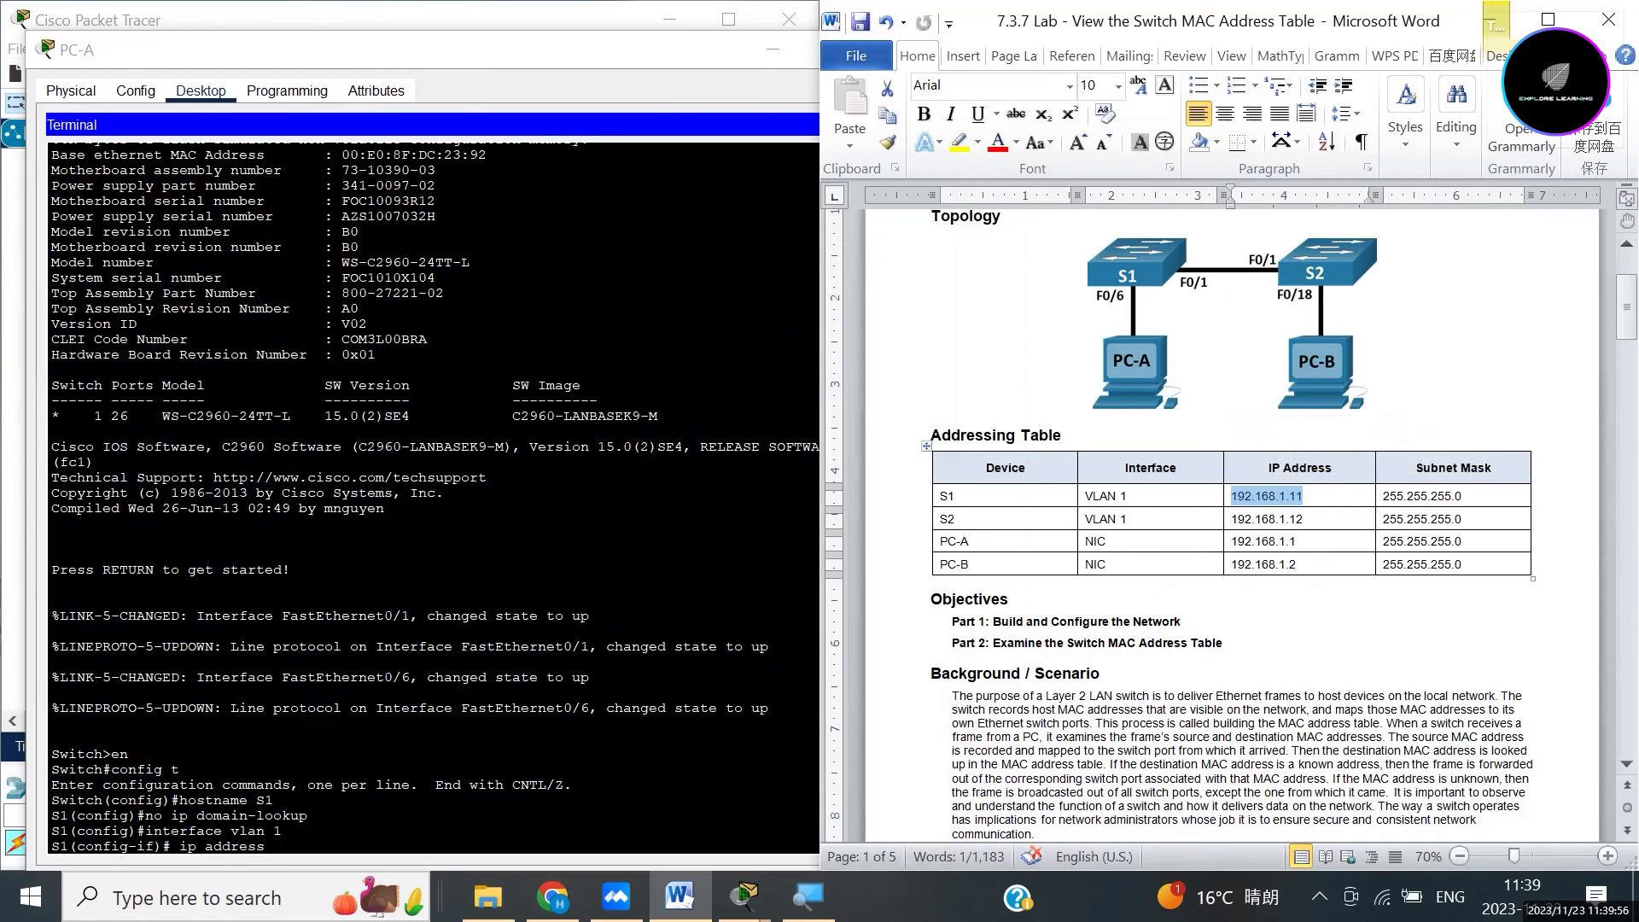
click(1462, 496)
drag(1462, 496, 1383, 496)
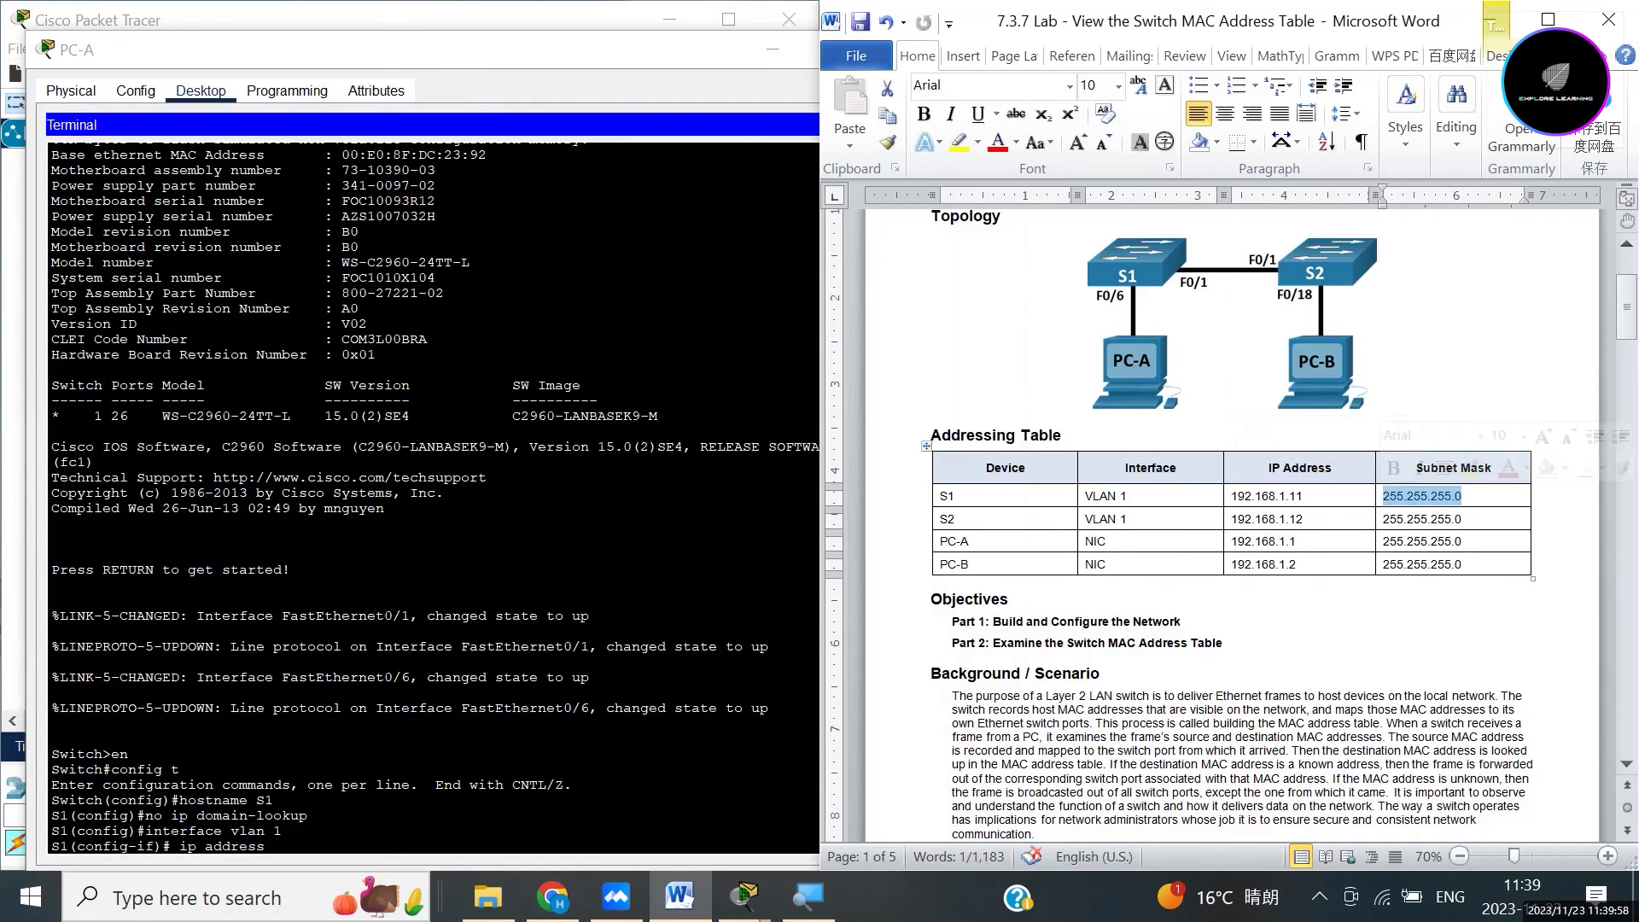
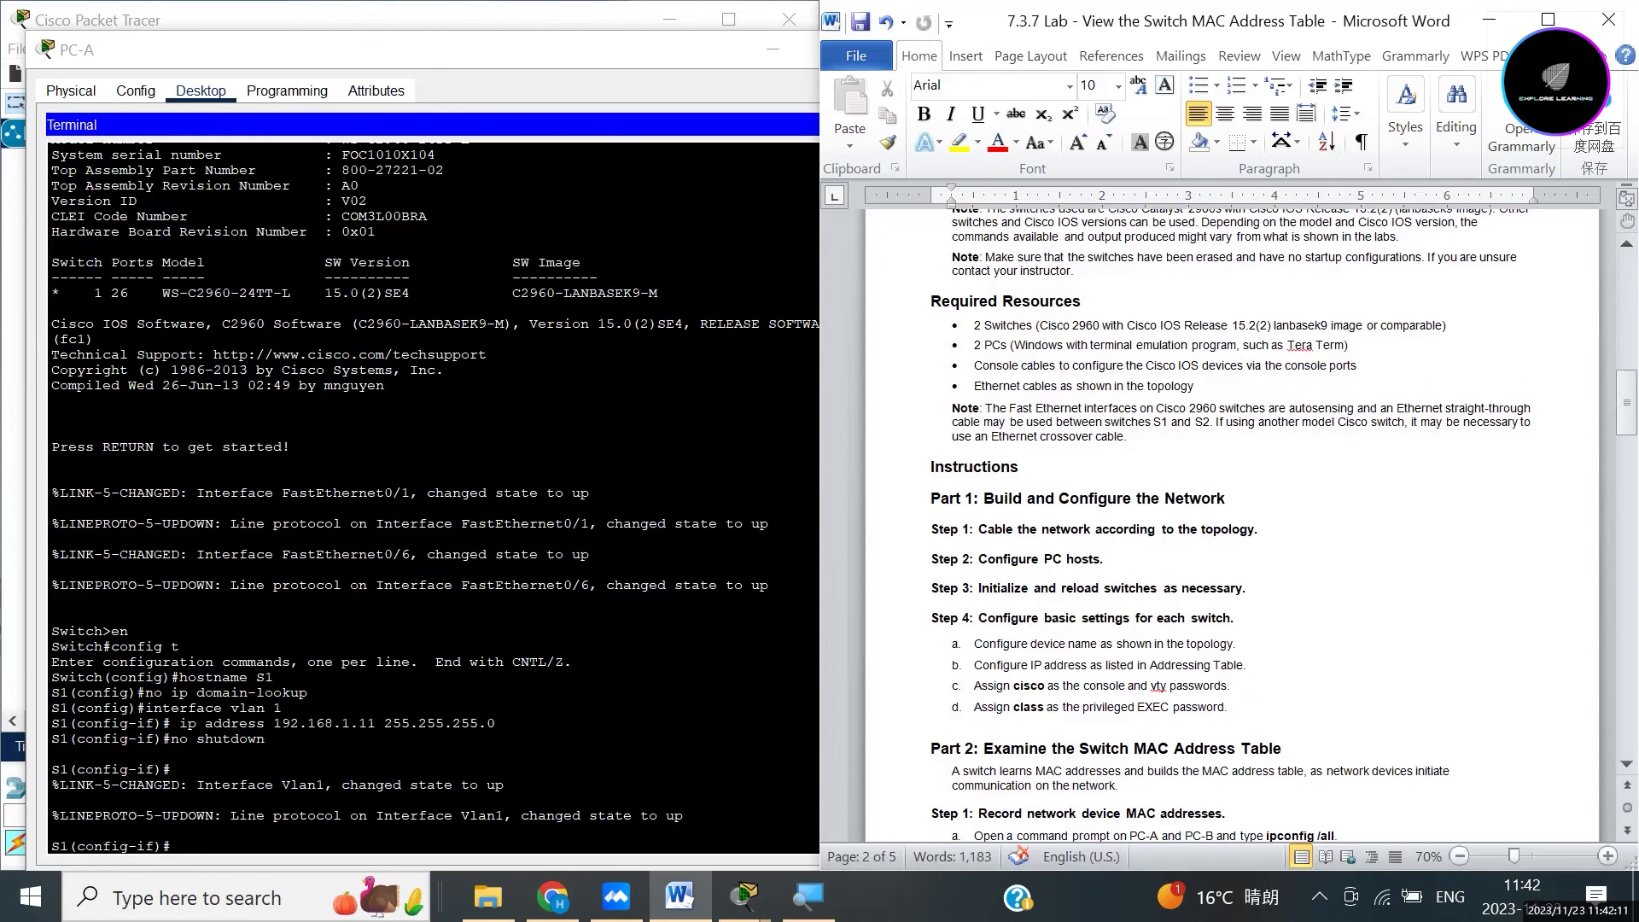
Bring the PC-A terminal back in front of the lab document.
click(172, 846)
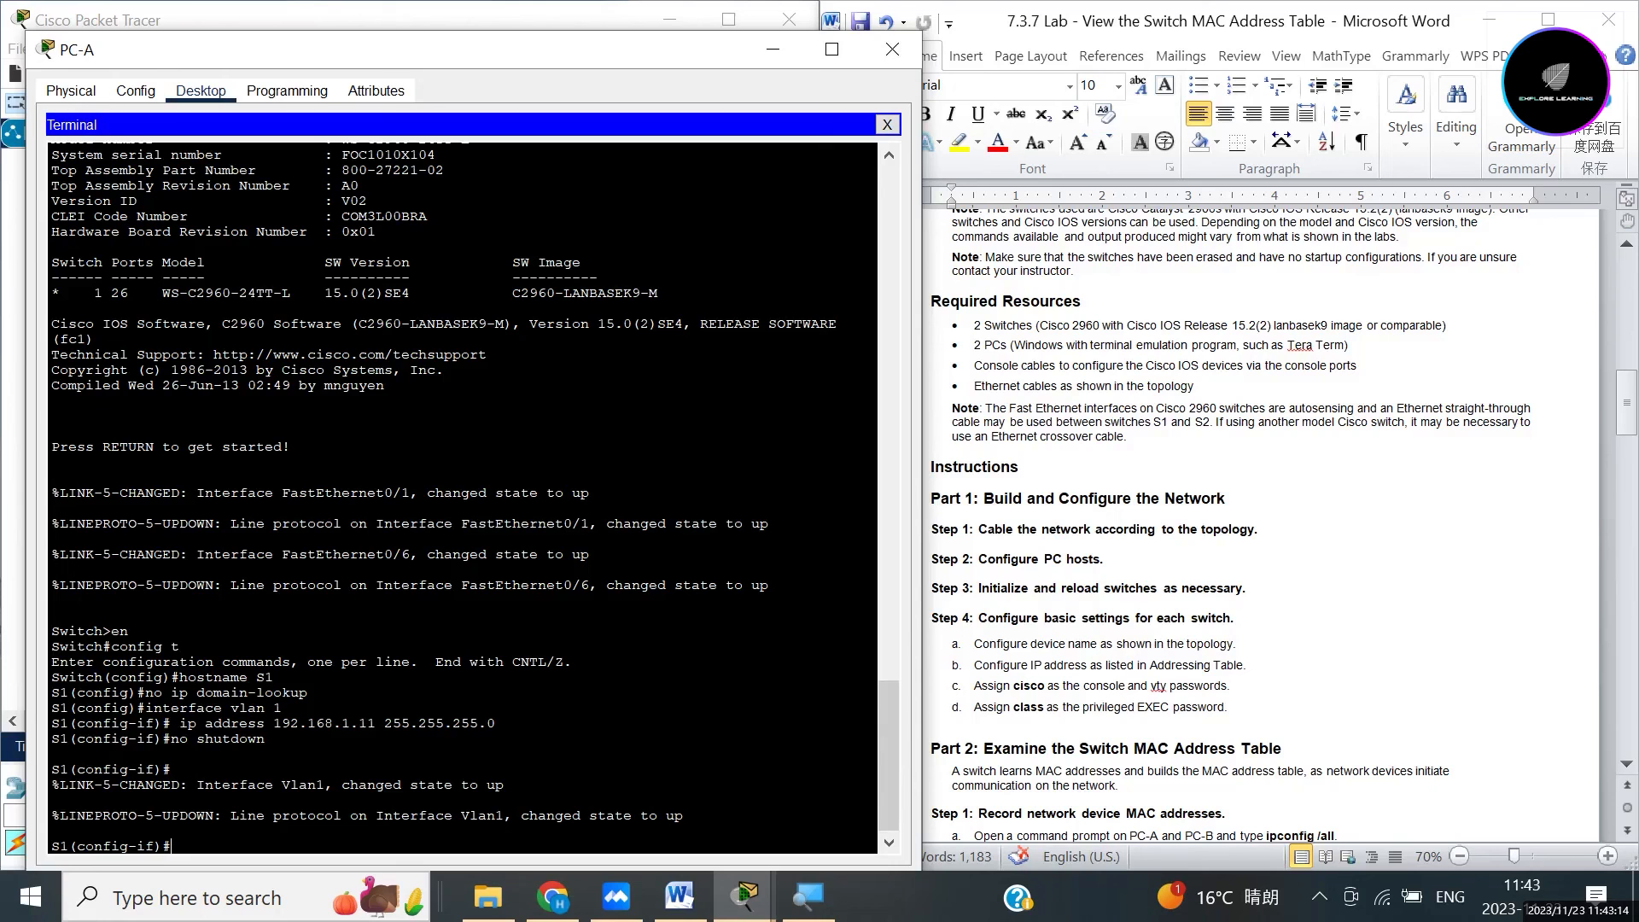
text(line console)
text(0)
key(Return)
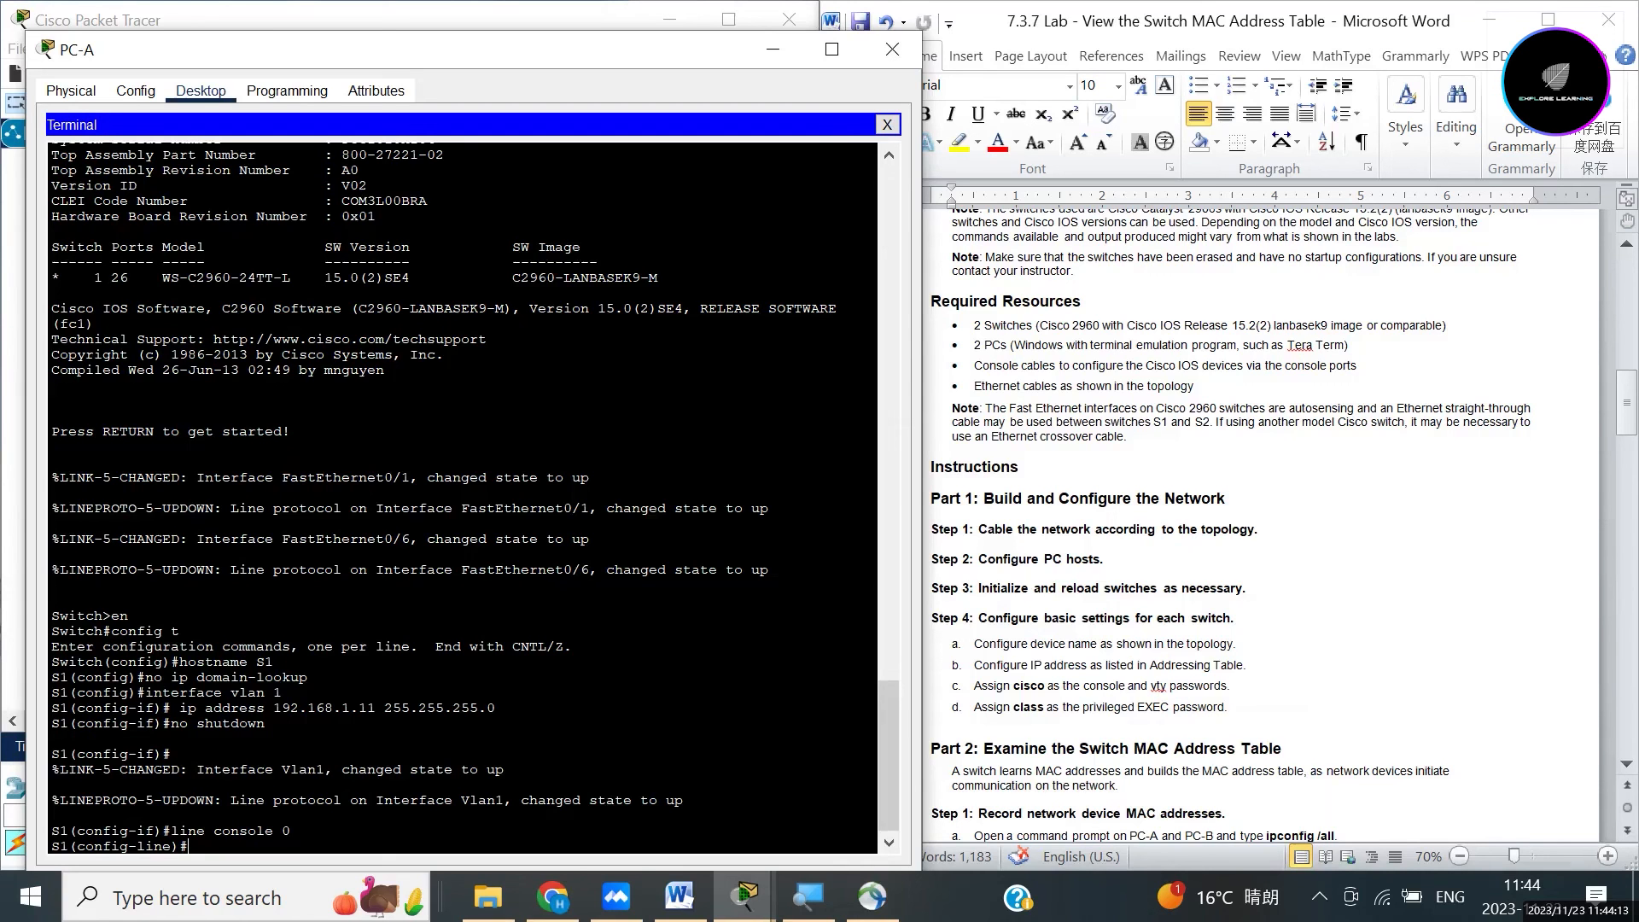
text(password)
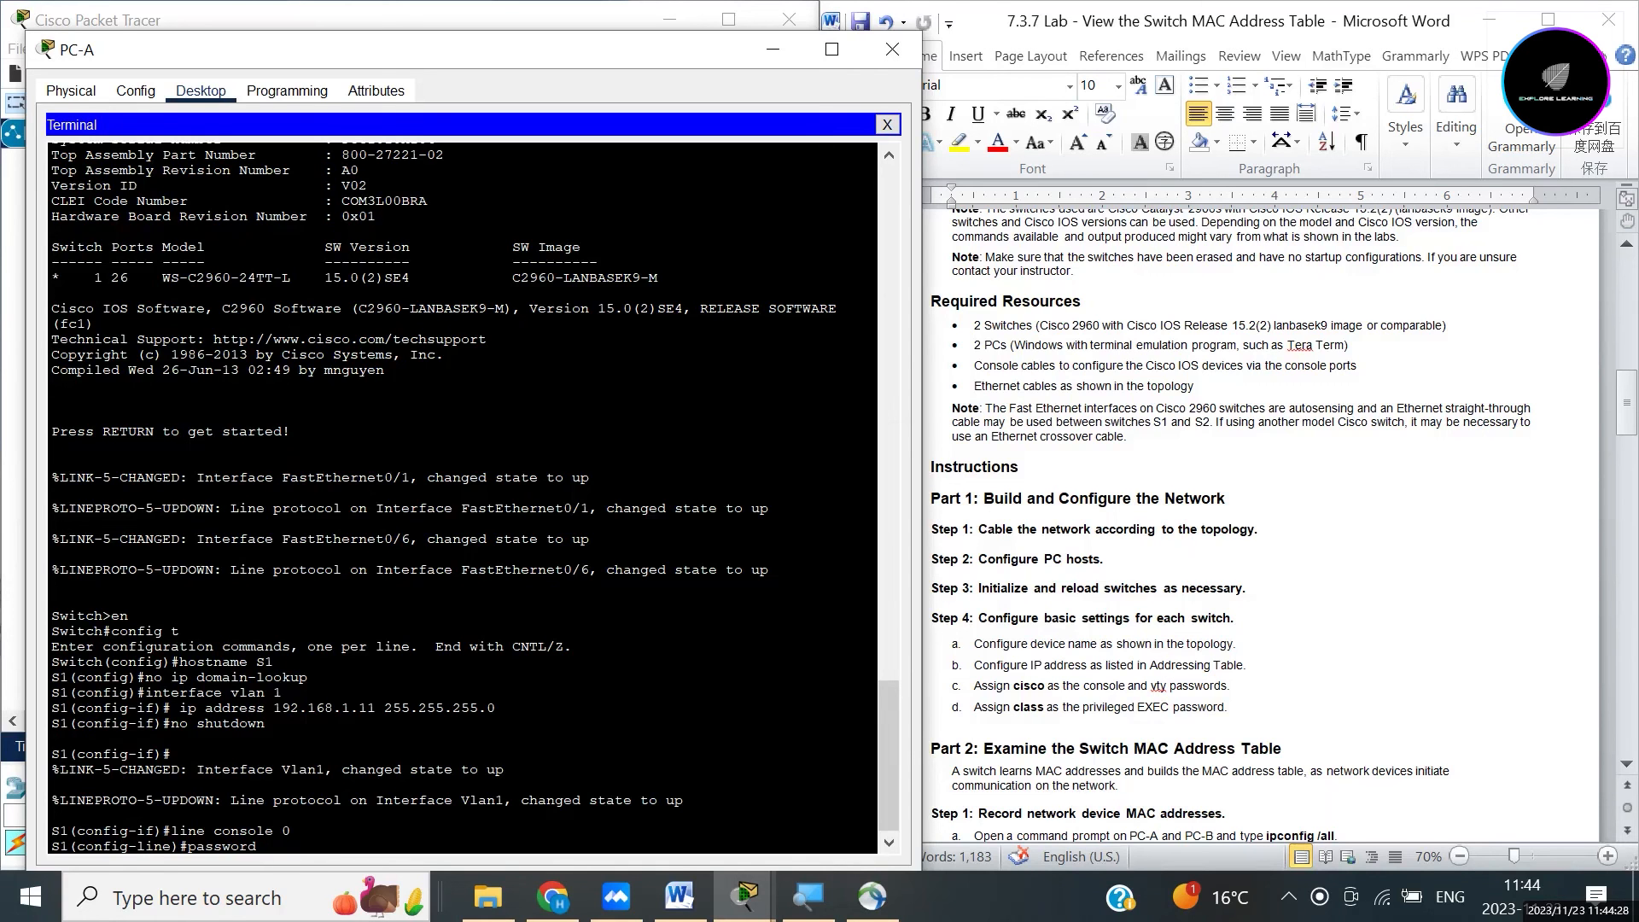
text(cisco)
key(Return)
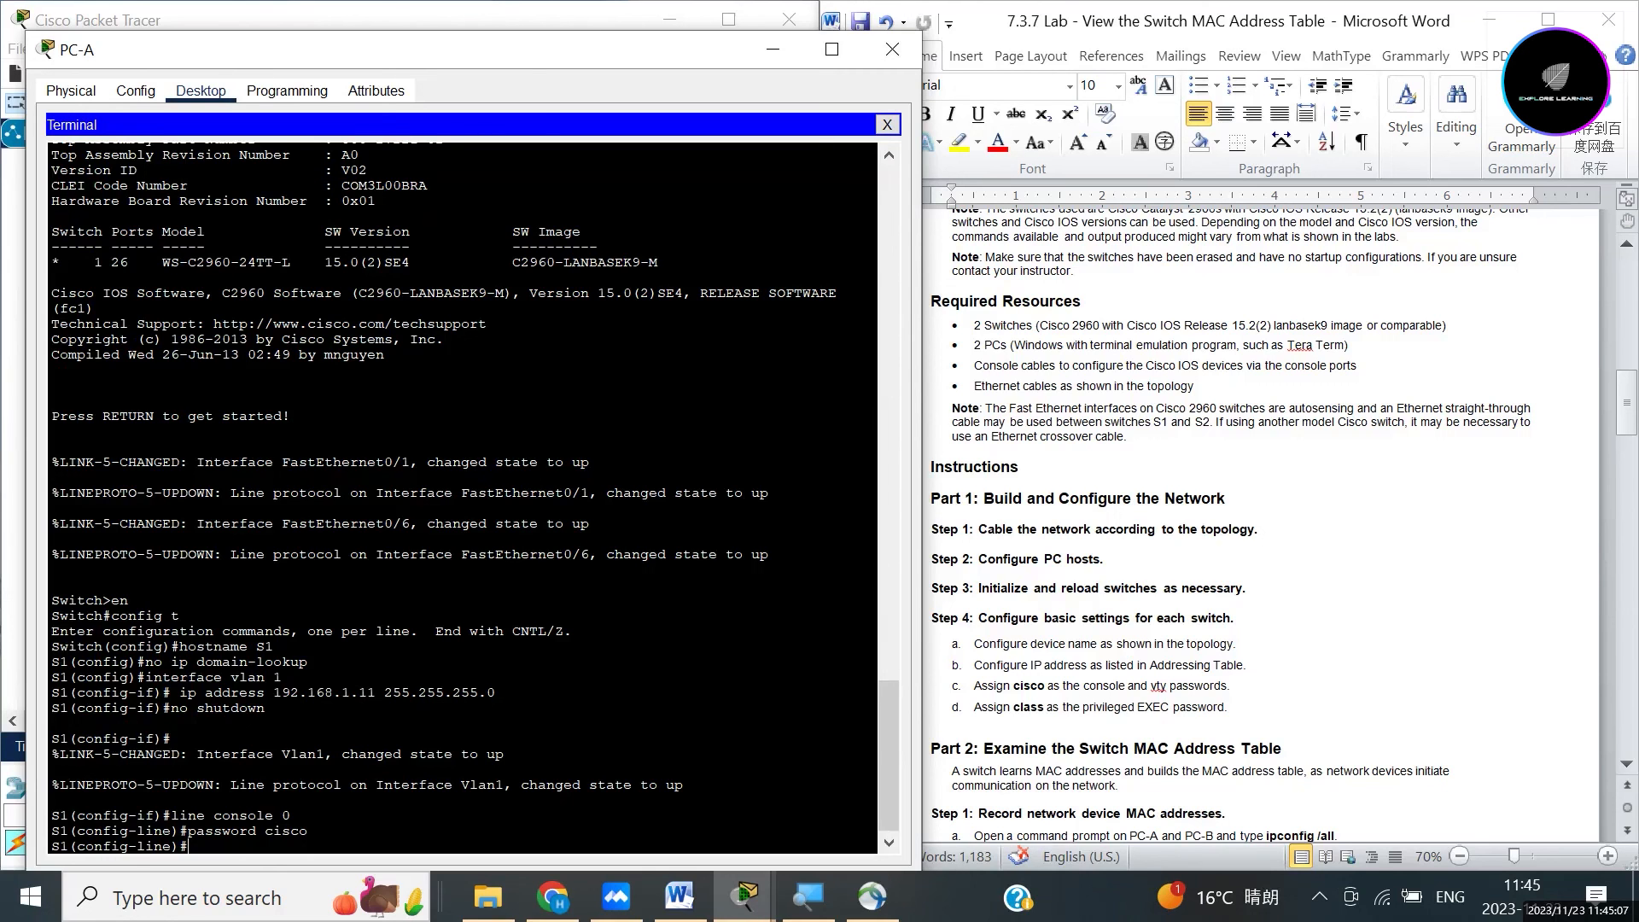
text(login)
key(Return)
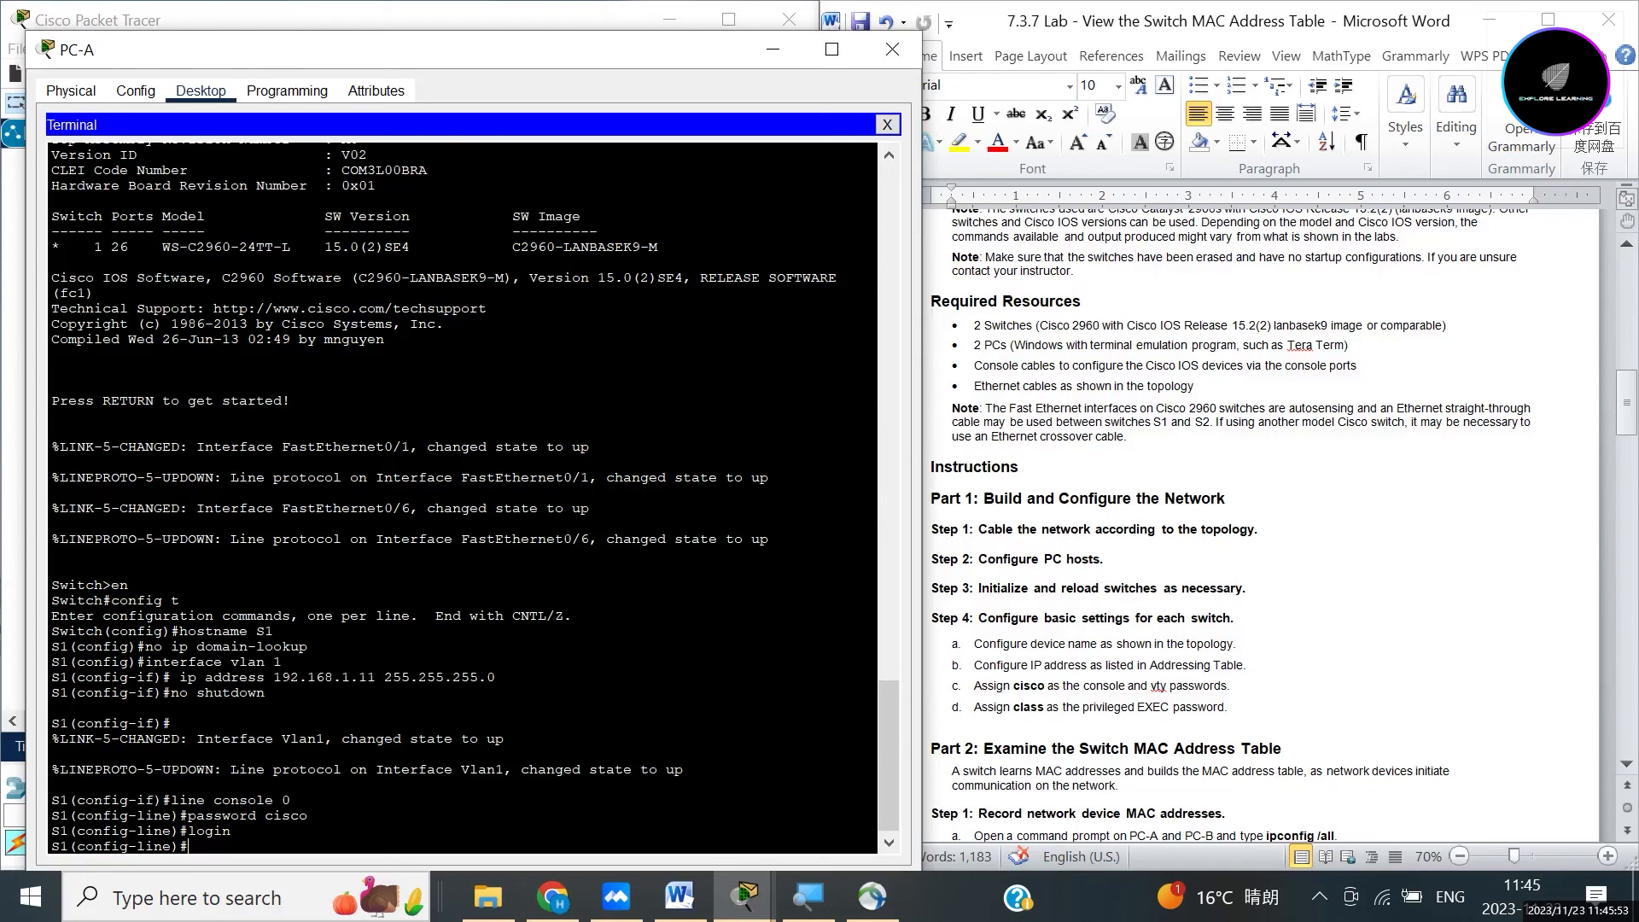
text(exit)
key(Return)
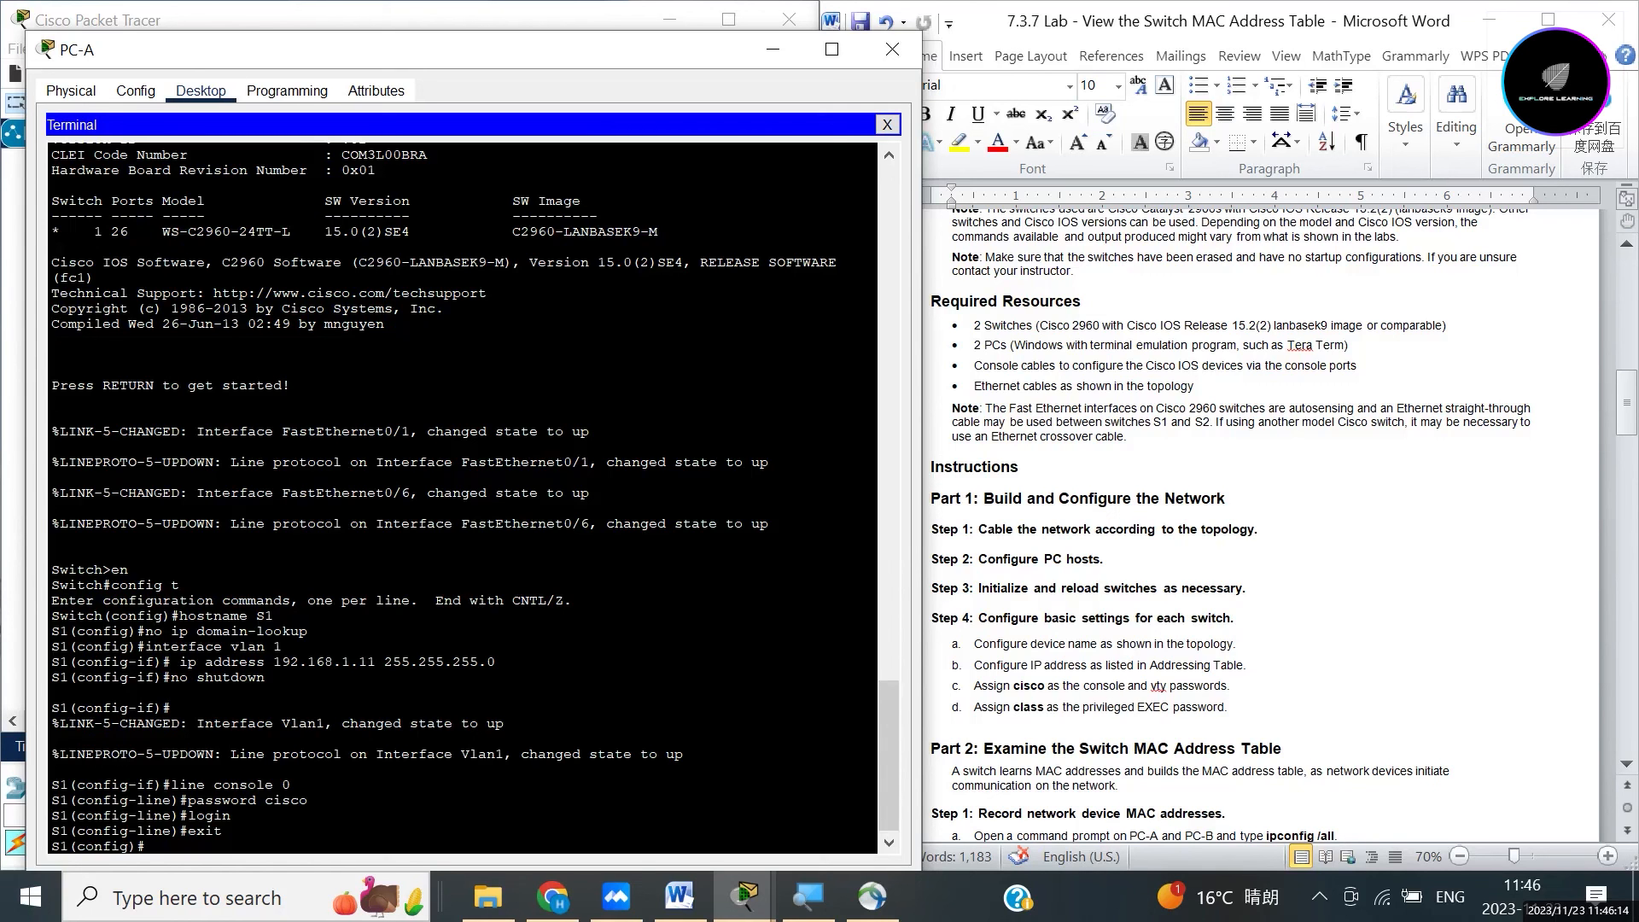
text(line vty 0 1)
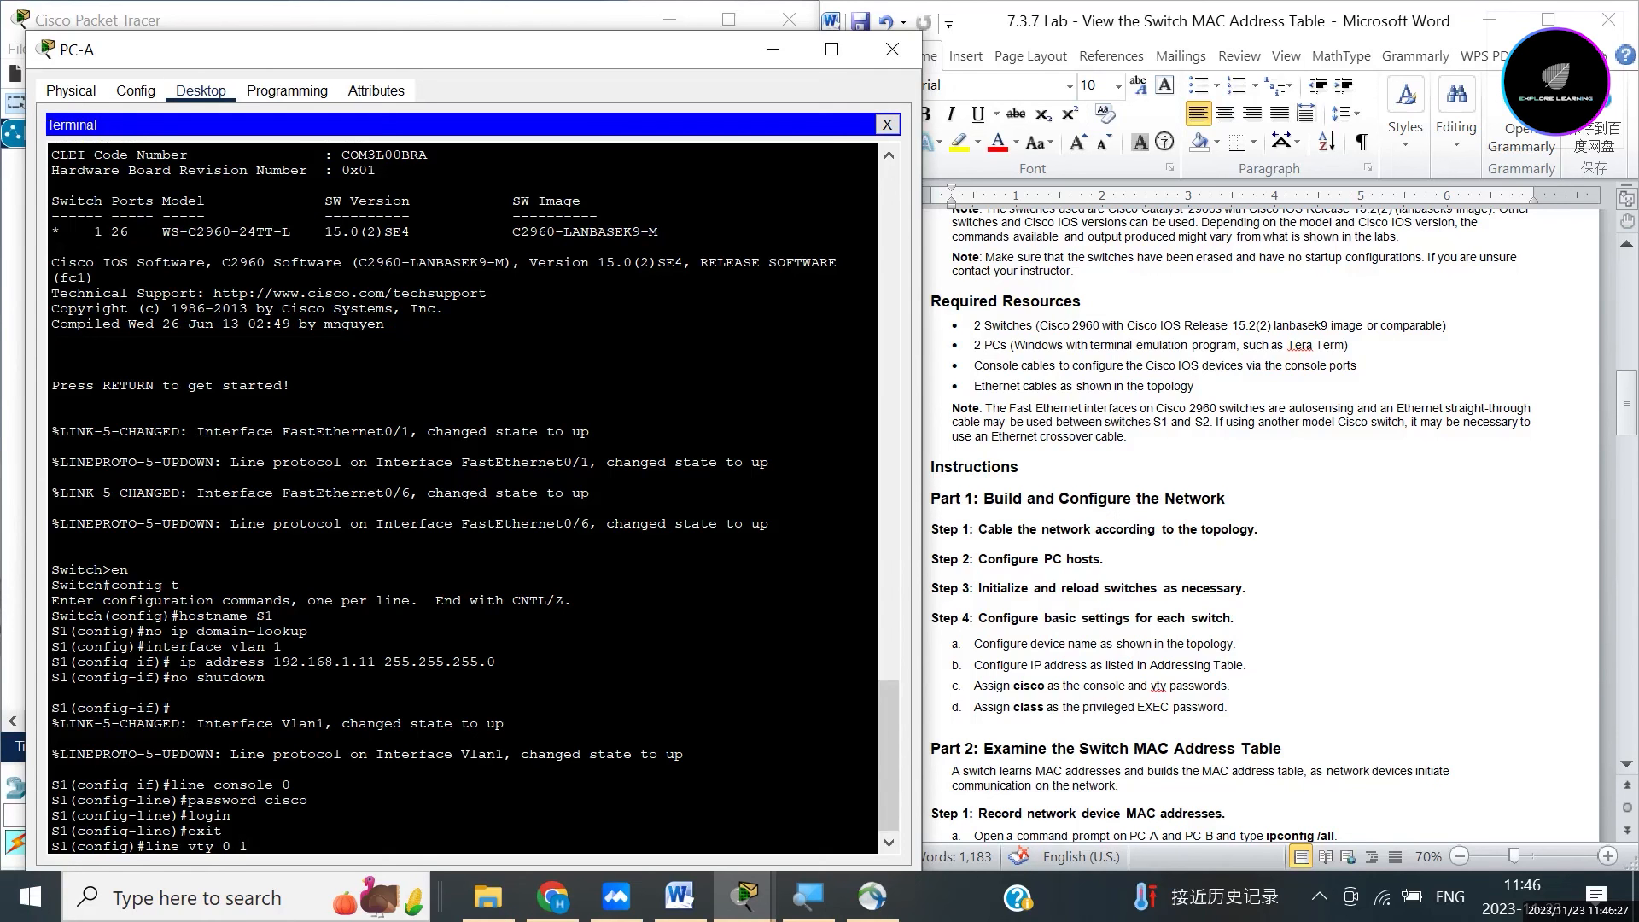
text(5)
key(Return)
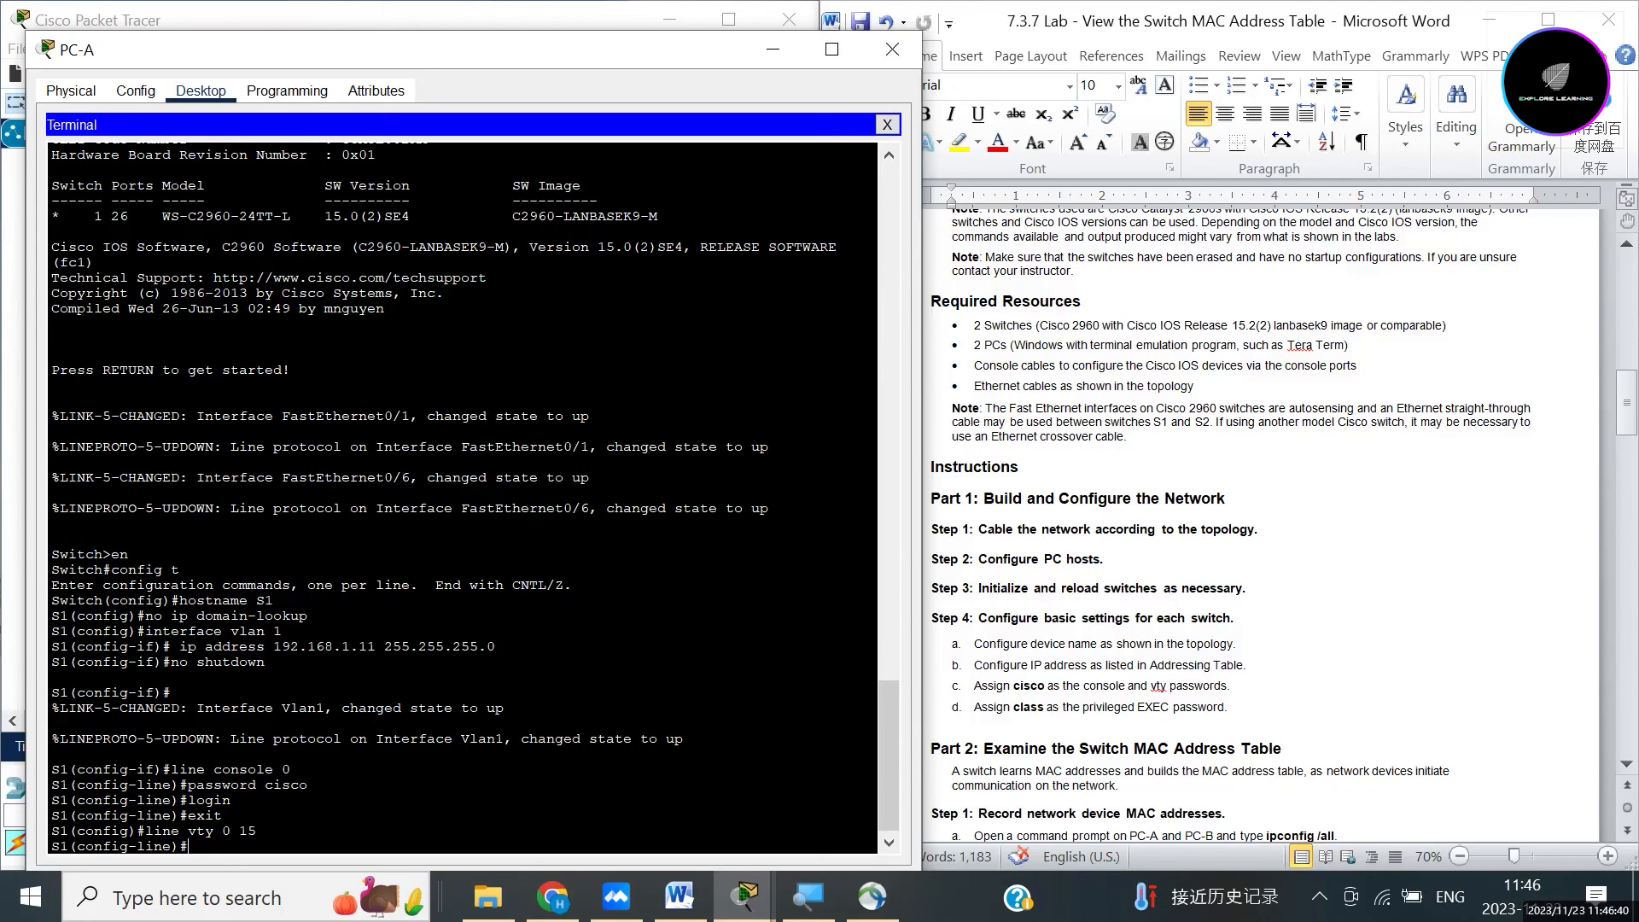
text(password cisco)
key(Return)
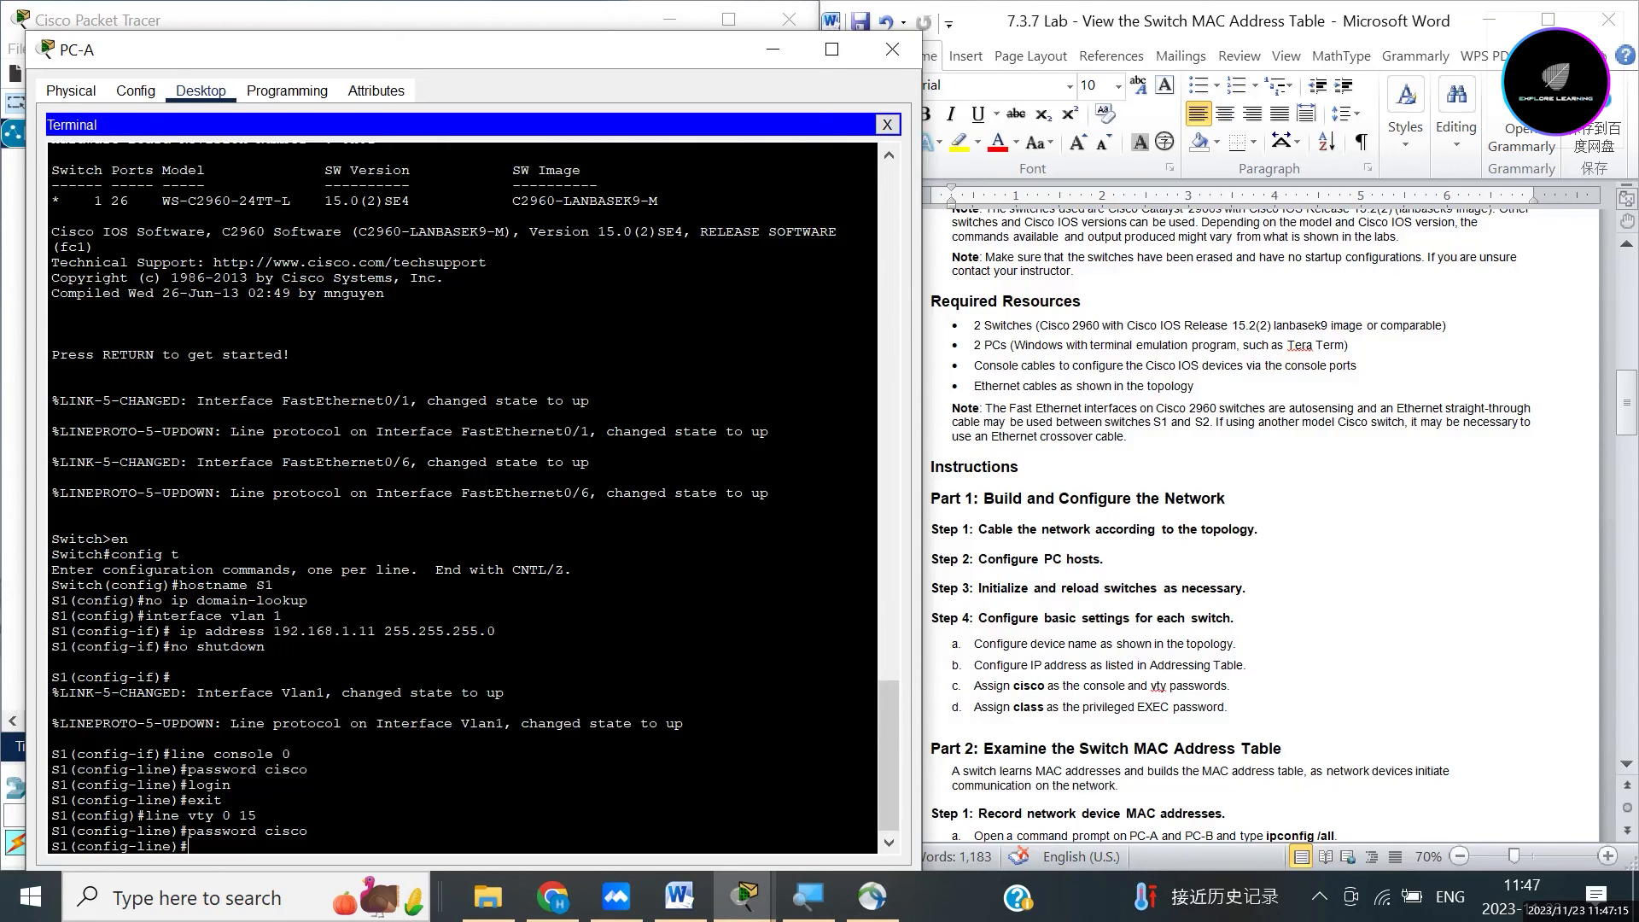
text(exit)
key(Return)
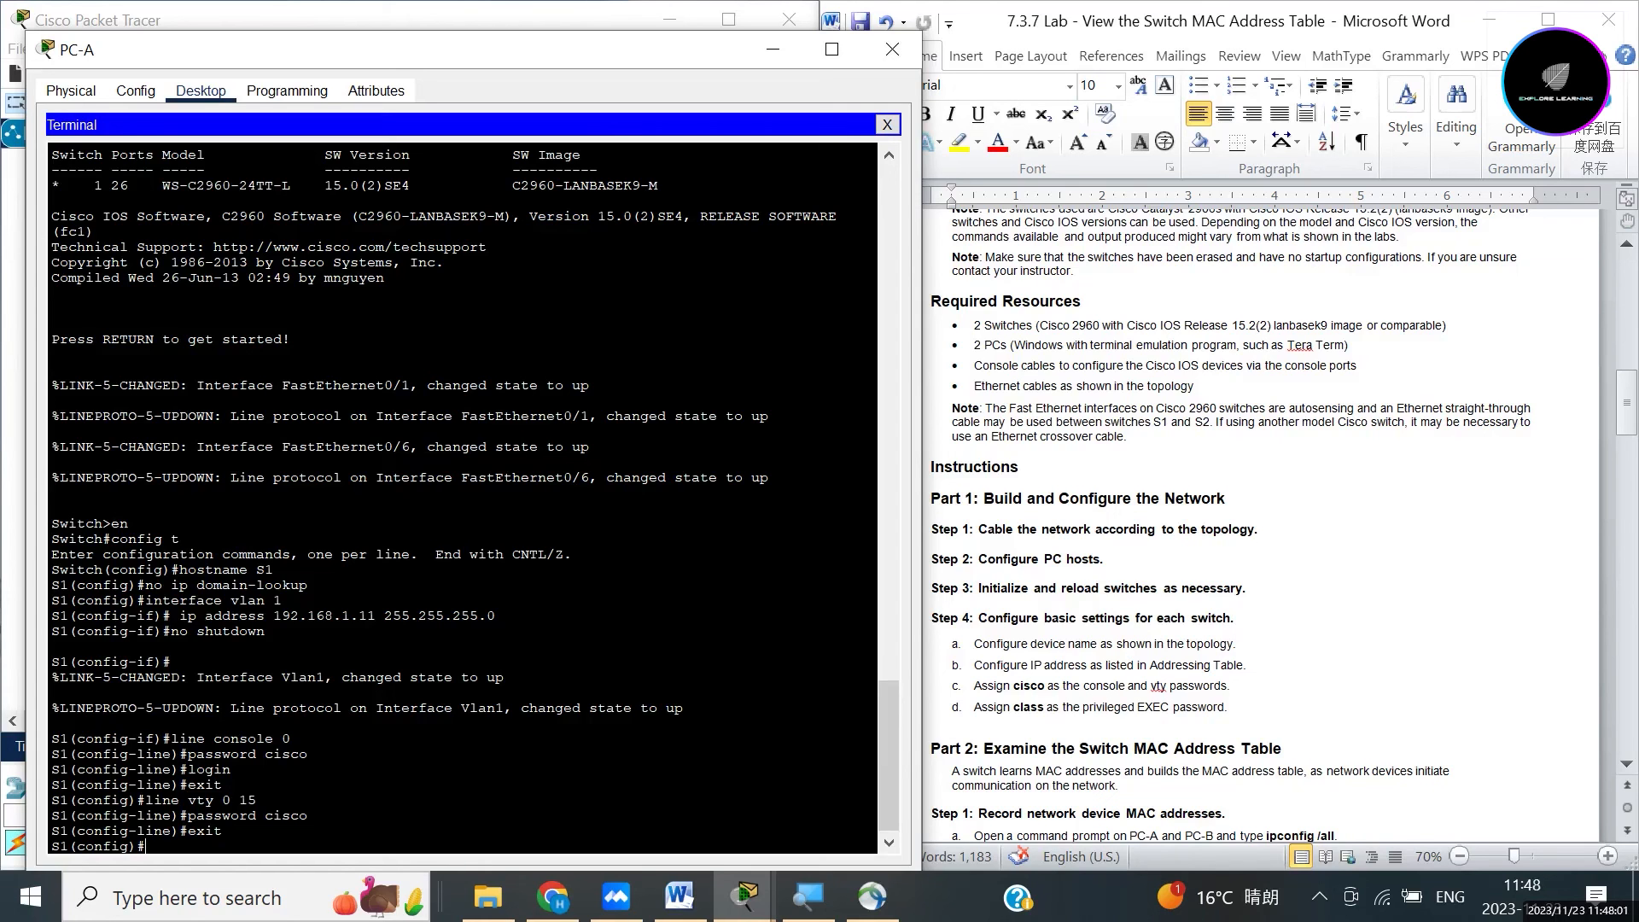
Set 'enable password class', then exit configuration mode to the S1# prompt.
text(e)
text(nable)
text(password)
text(class)
key(Return)
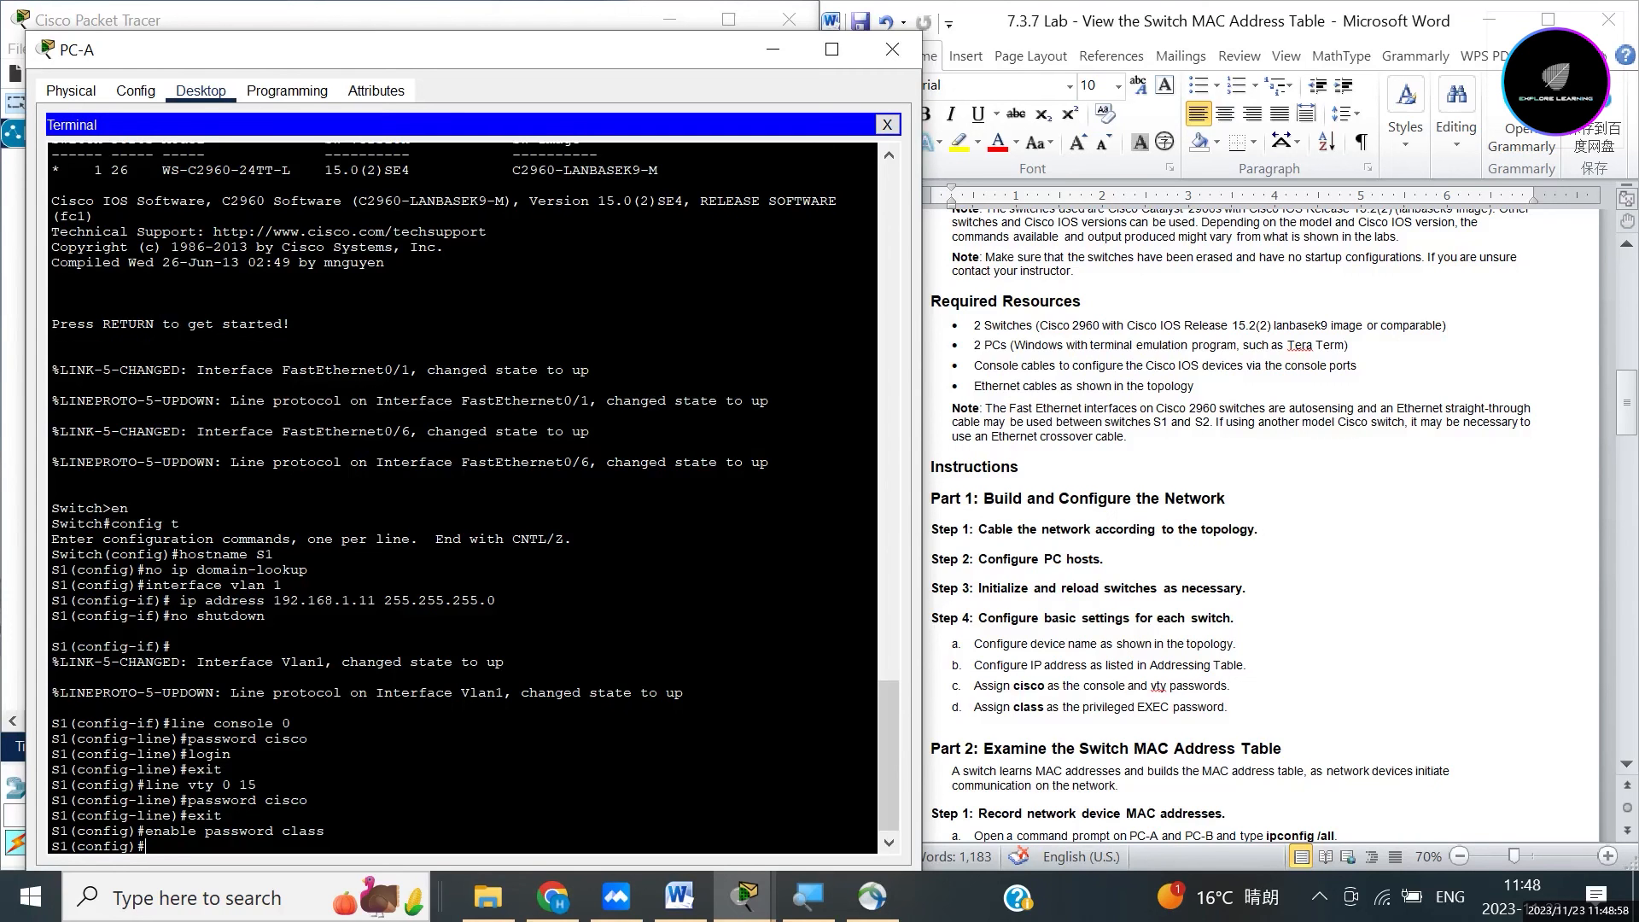
text(exit)
key(Return)
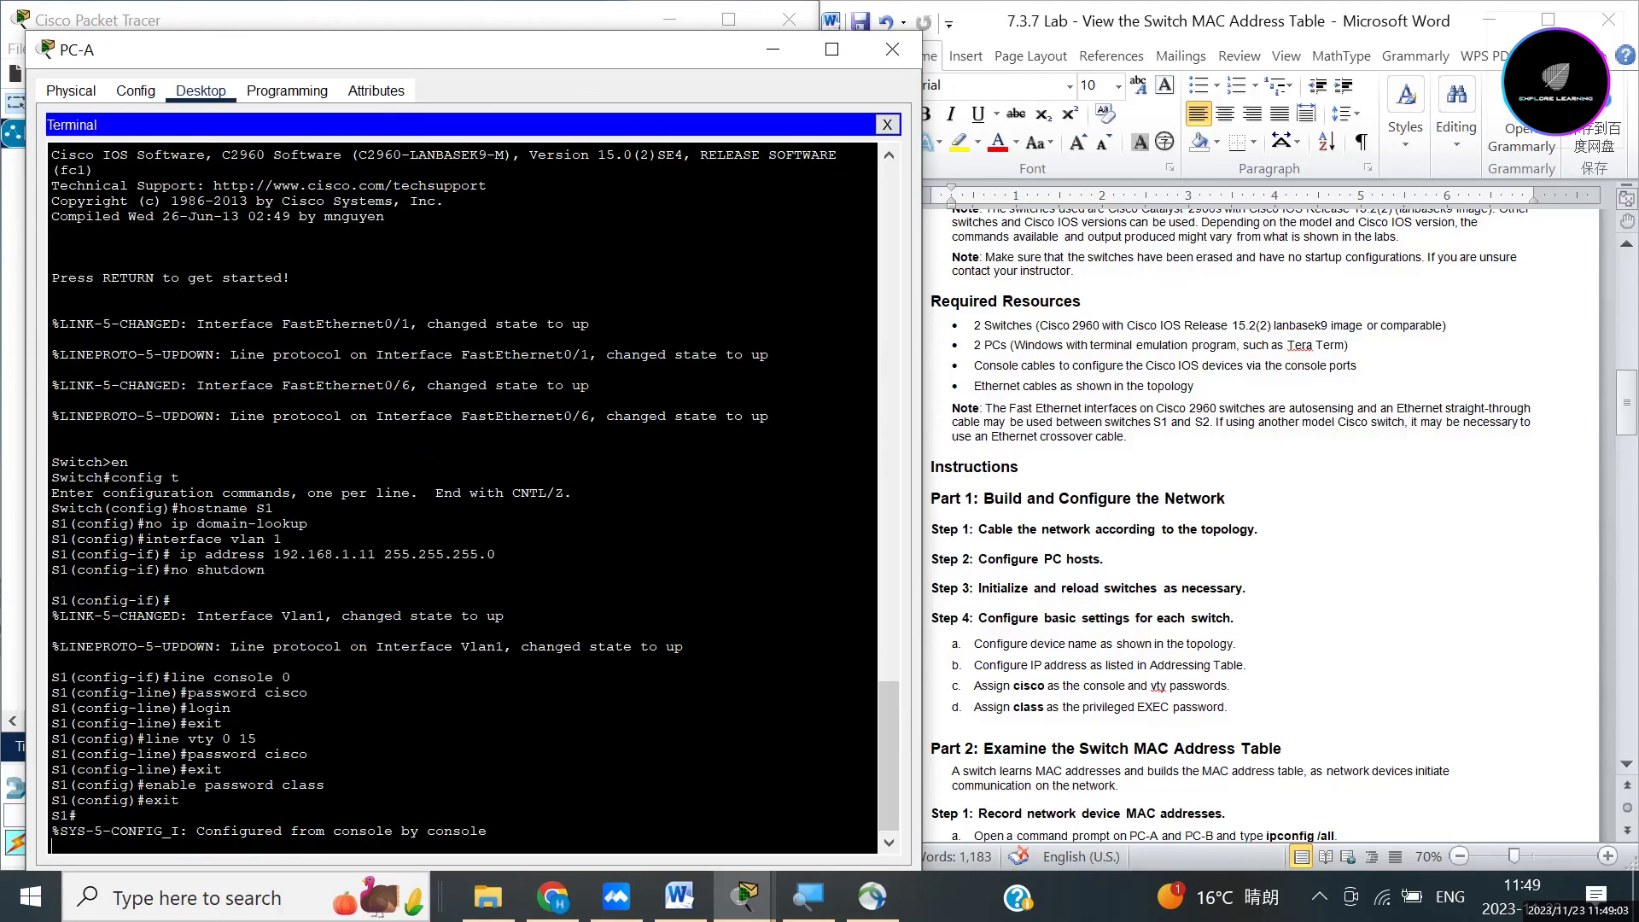
key(Return)
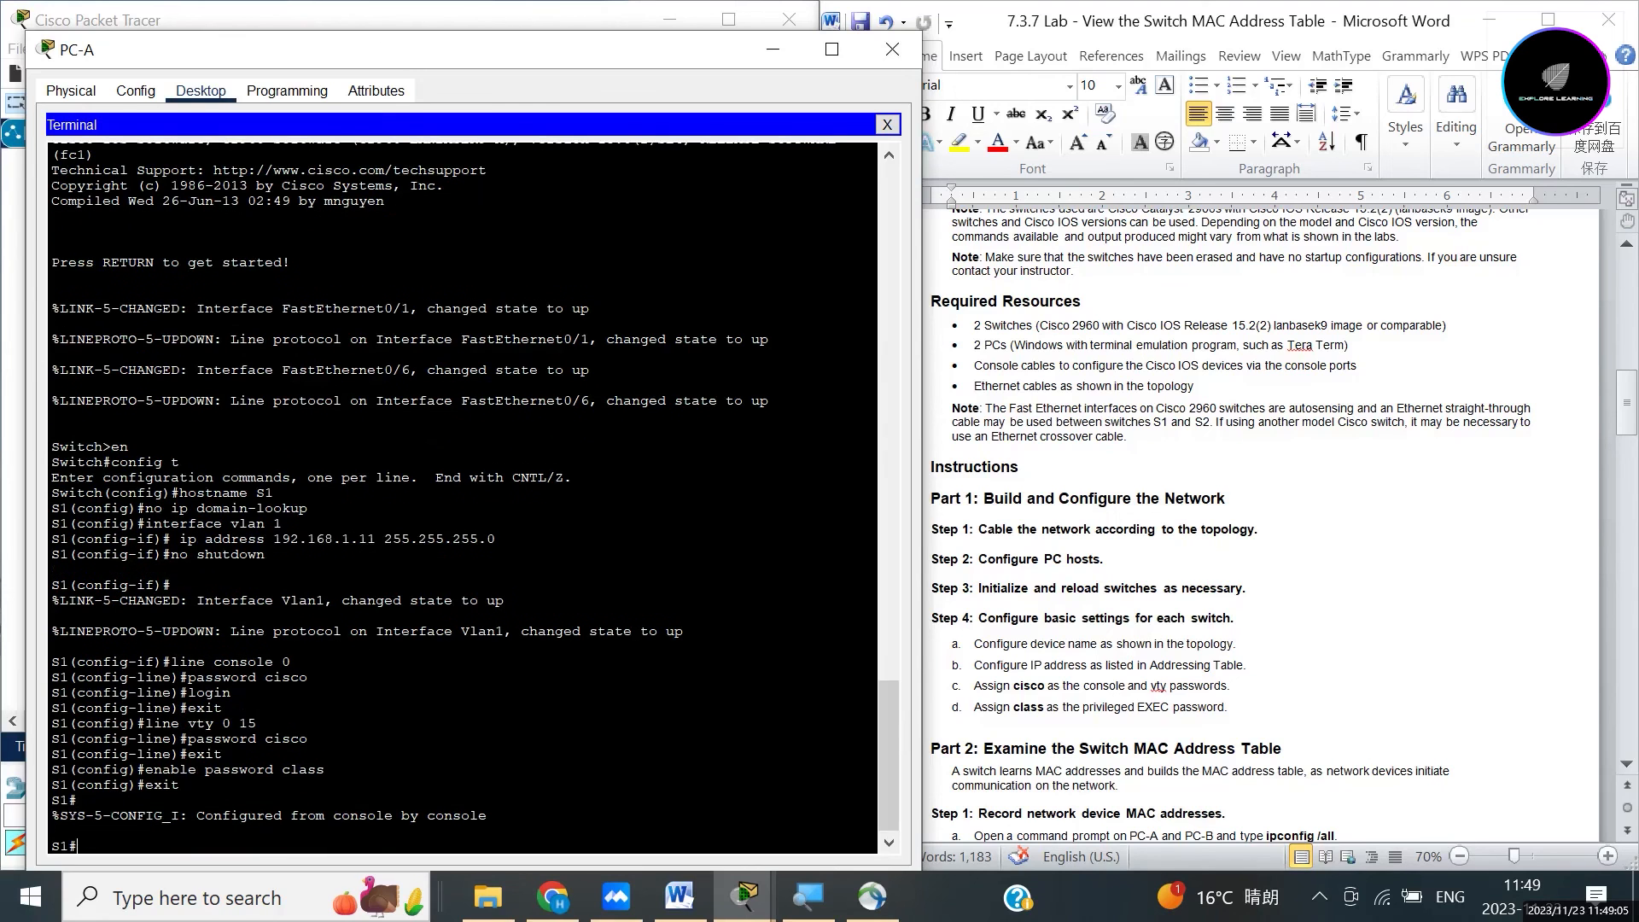